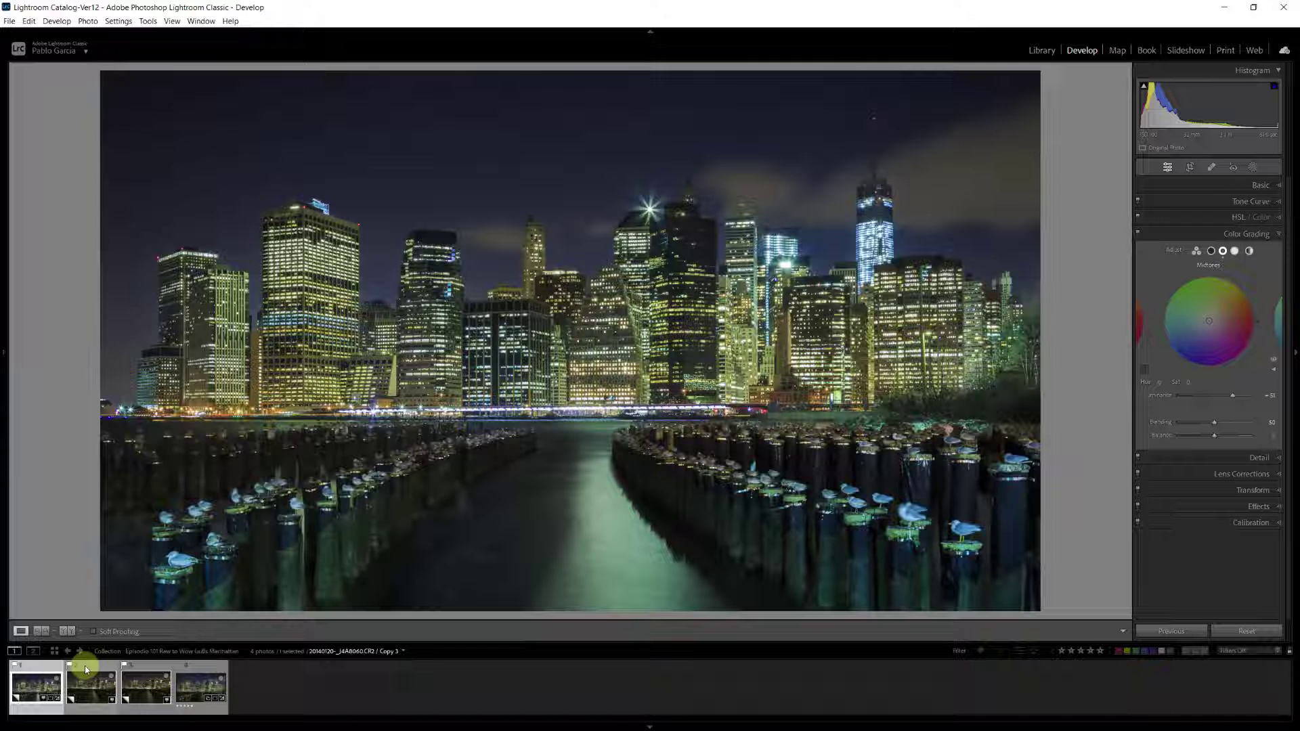
Compare Copy 2 with Copy 3, choose the darker, warmer Copy 3, and bring up Crop & Straighten
{"action": "left_click", "coordinate": [86, 670]}
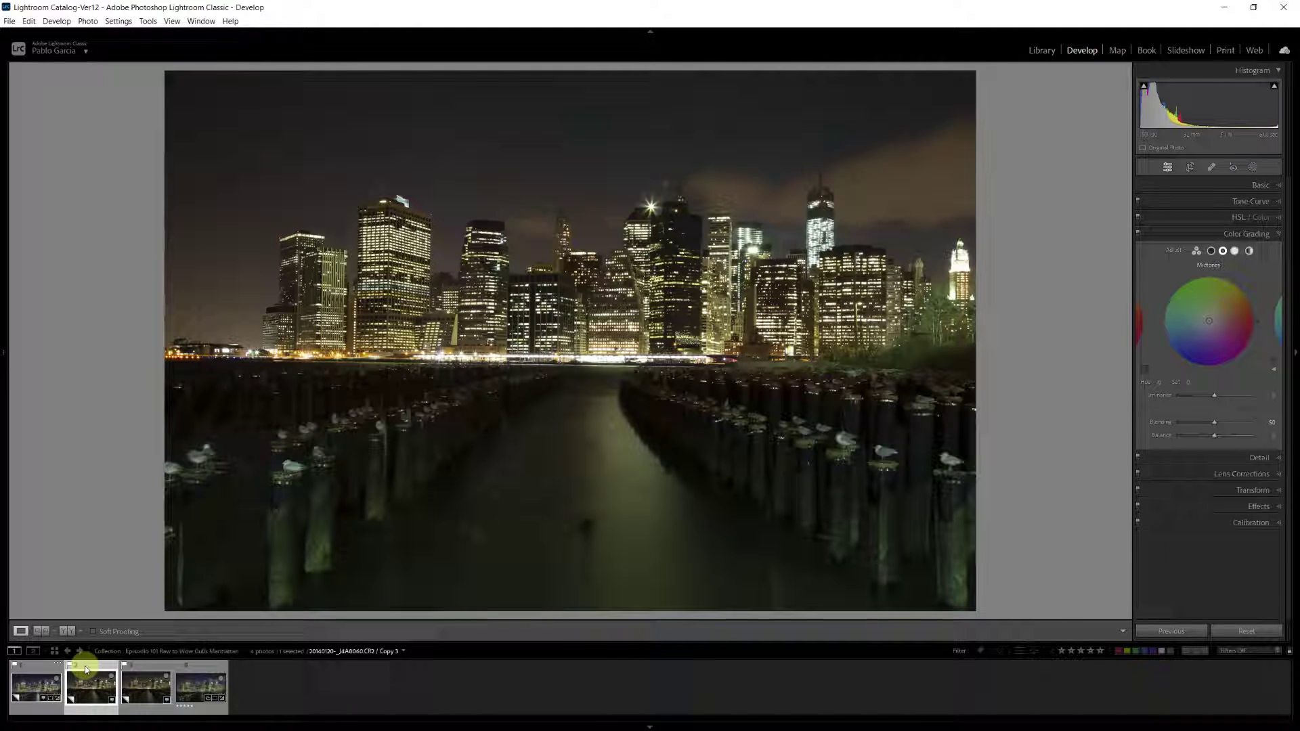
{"action": "left_click", "coordinate": [50, 669]}
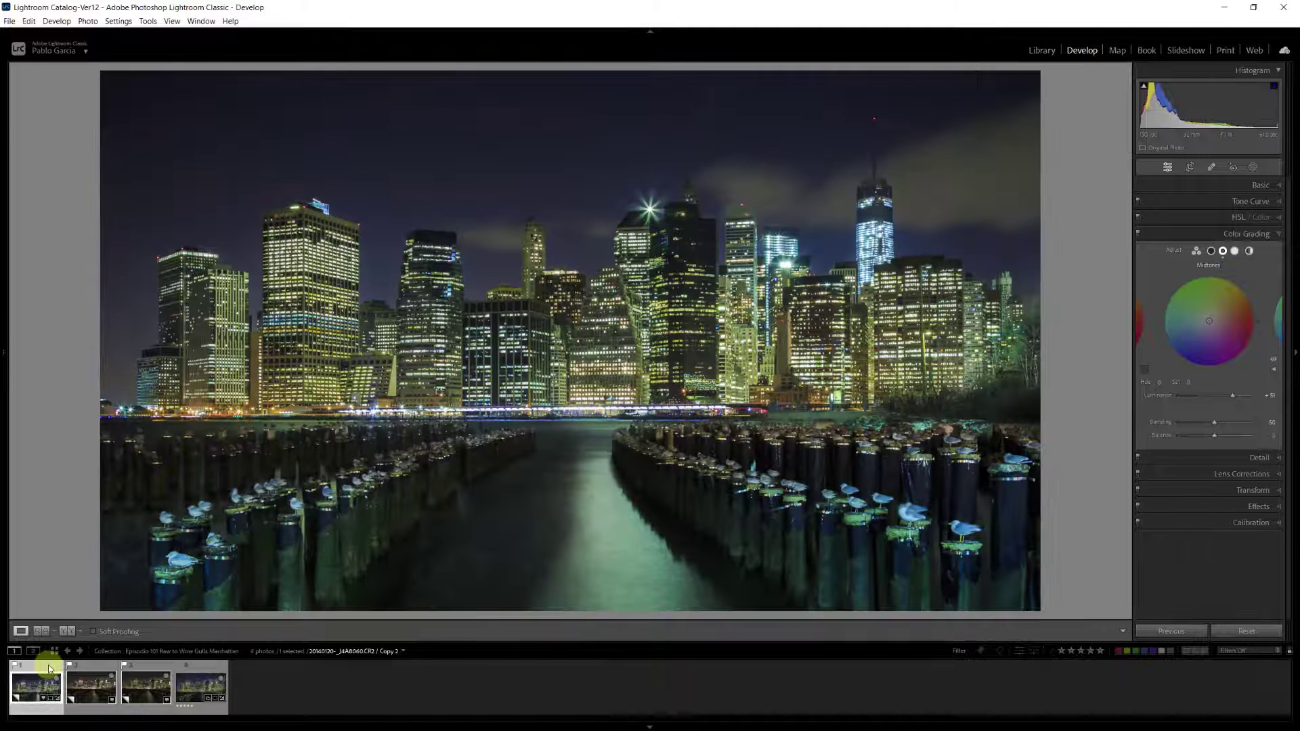
{"action": "left_click", "coordinate": [86, 670]}
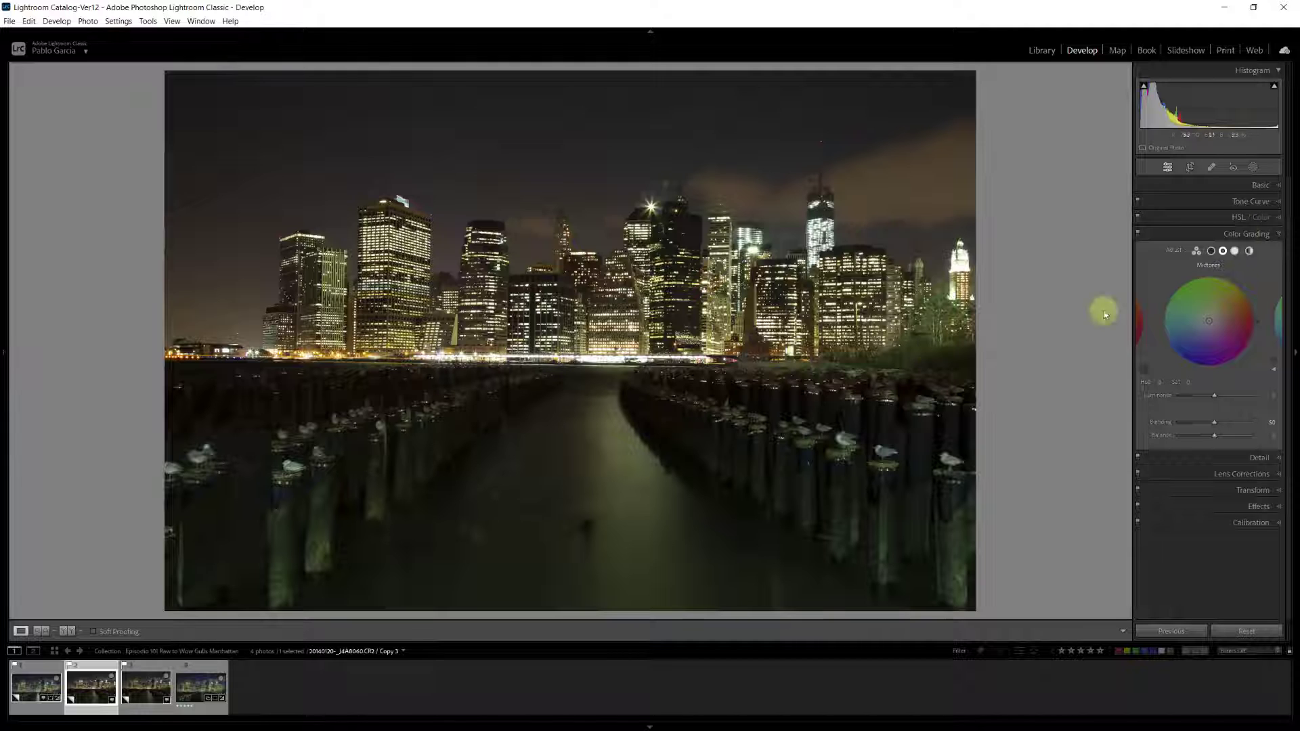
{"action": "left_click", "coordinate": [1190, 167]}
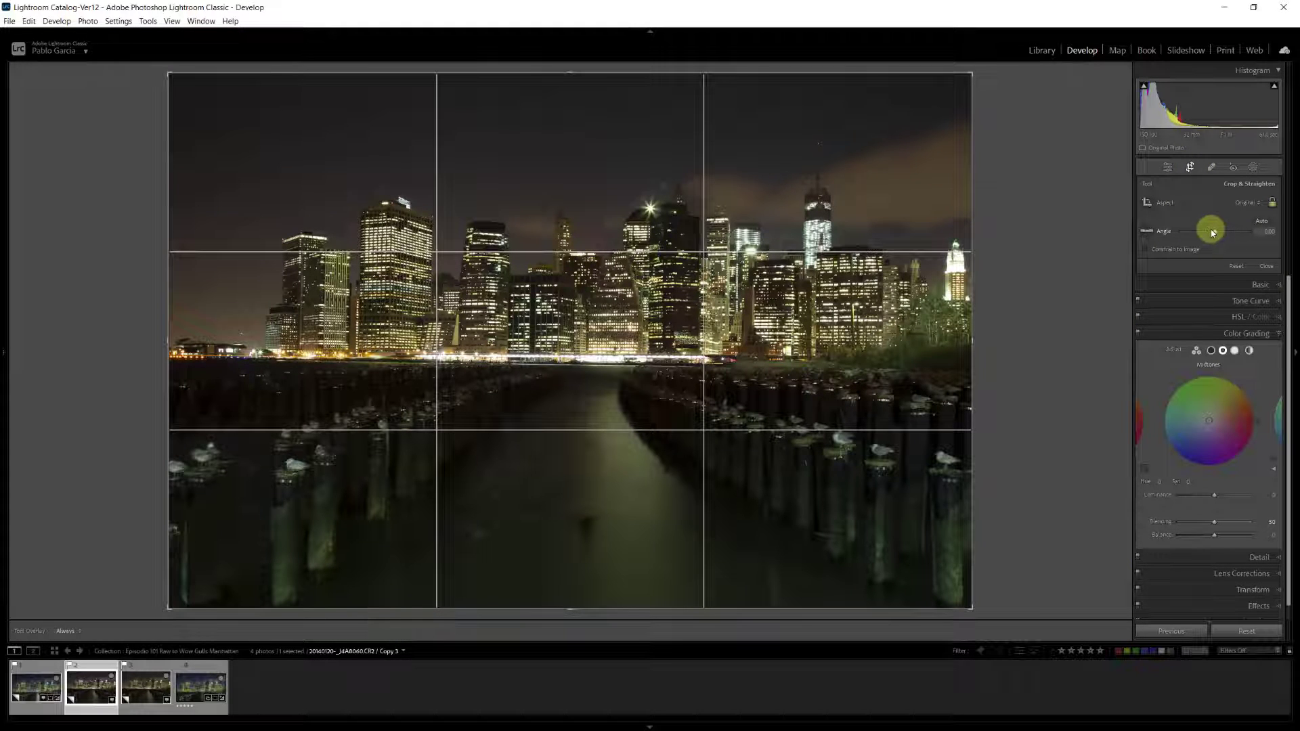
Straighten the skyline photo to an angle of -1.00
{"action": "left_click_drag", "start_coordinate": [1215, 234], "coordinate": [1215, 232]}
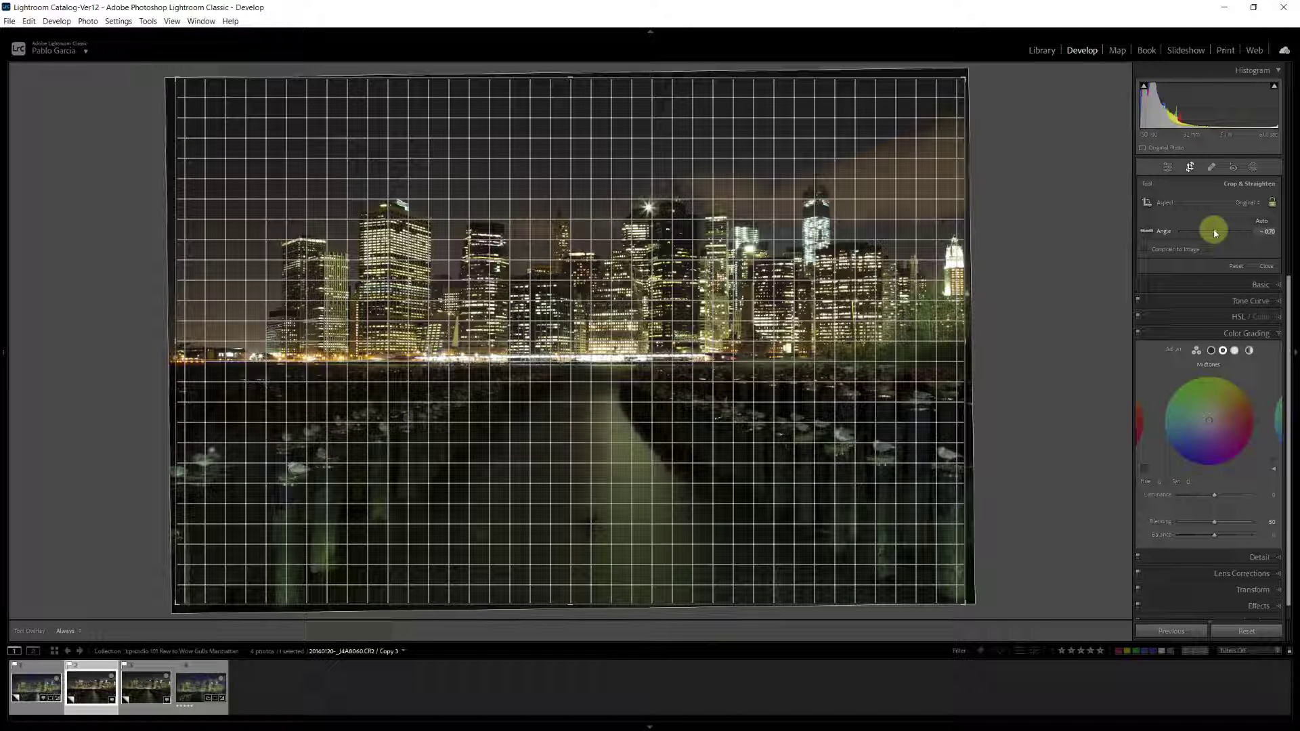
{"action": "left_click_drag", "start_coordinate": [1214, 232], "coordinate": [1215, 233]}
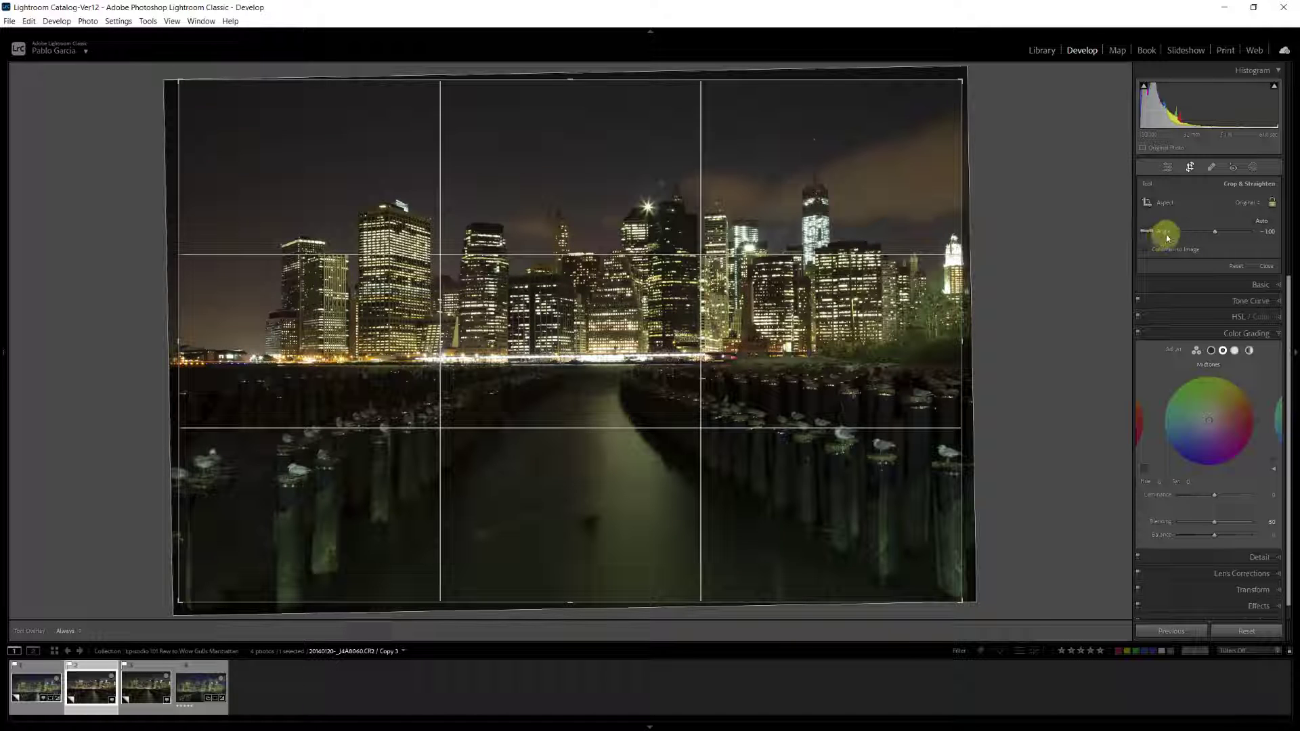
{"action": "left_click", "coordinate": [1190, 167]}
Tighten the crop from the bottom-right corner, reposition the photo inside it, and commit
{"action": "left_click", "coordinate": [1190, 168]}
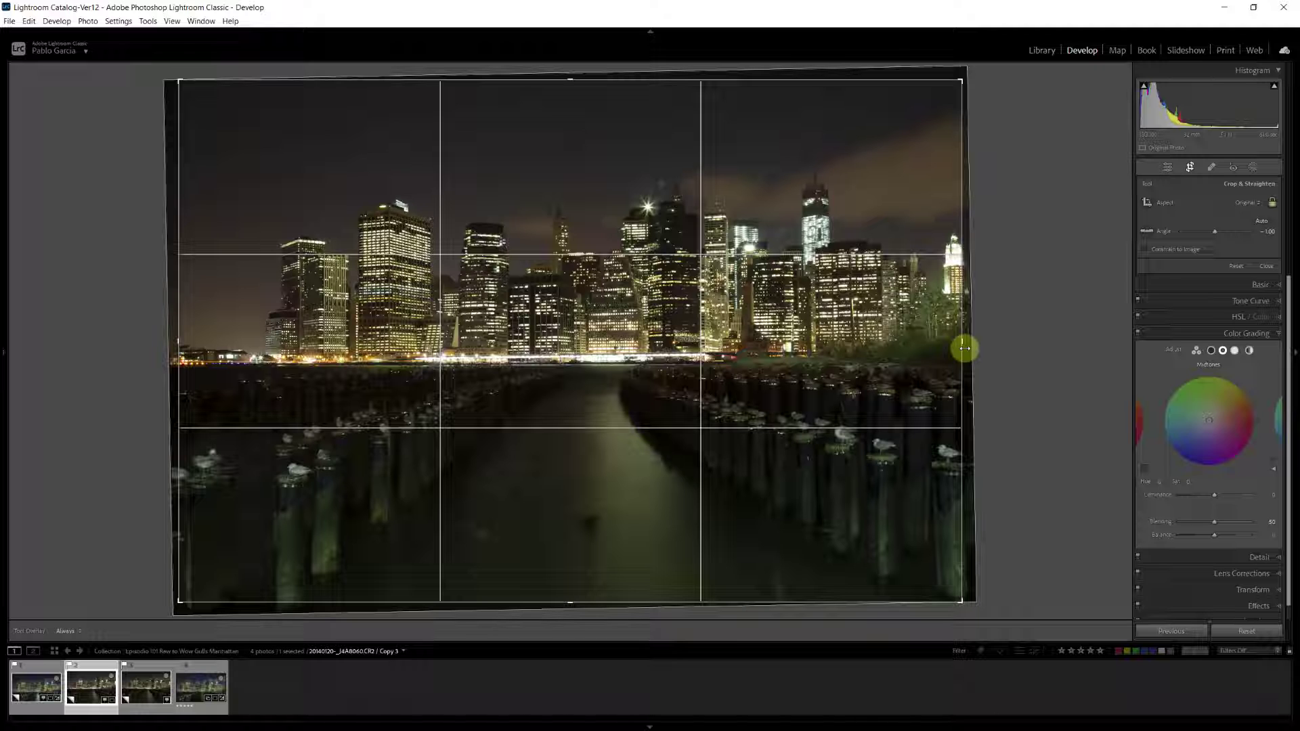
{"action": "left_click_drag", "start_coordinate": [960, 599], "coordinate": [945, 579]}
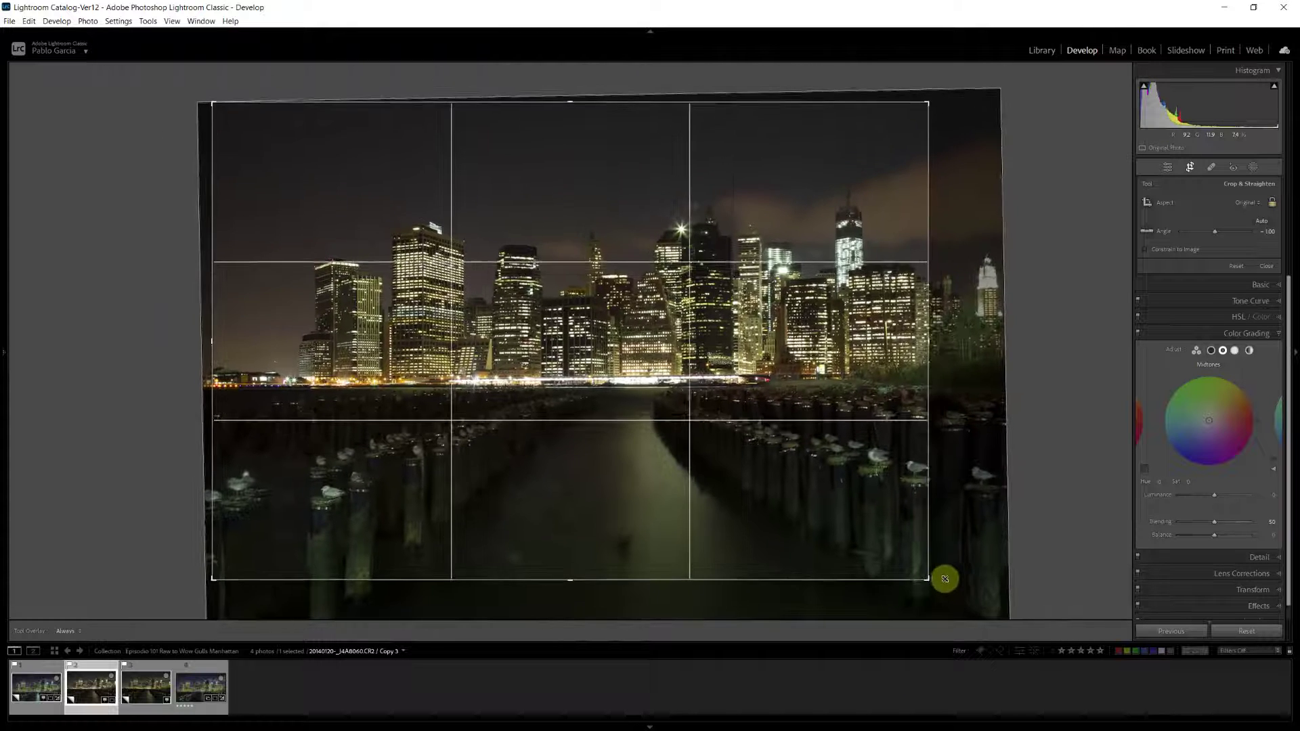
{"action": "left_click_drag", "start_coordinate": [618, 424], "coordinate": [566, 433]}
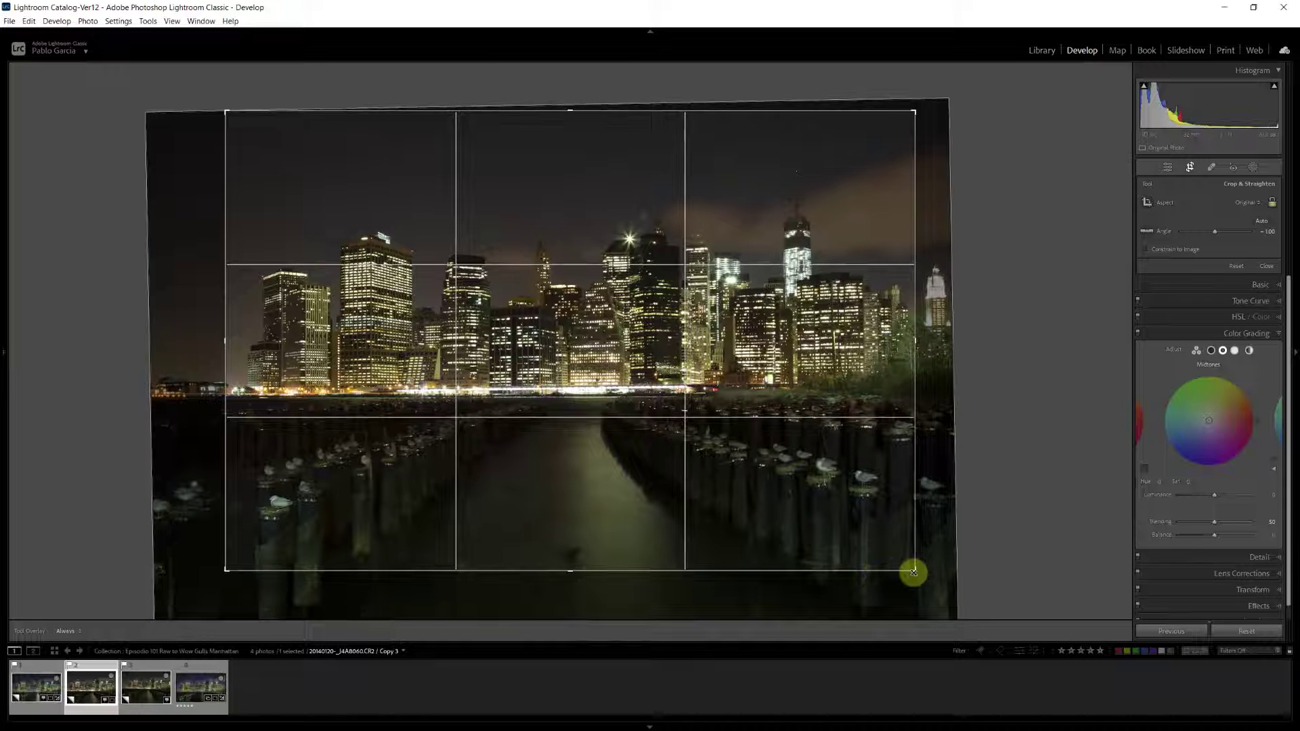
{"action": "left_click_drag", "start_coordinate": [911, 571], "coordinate": [909, 570]}
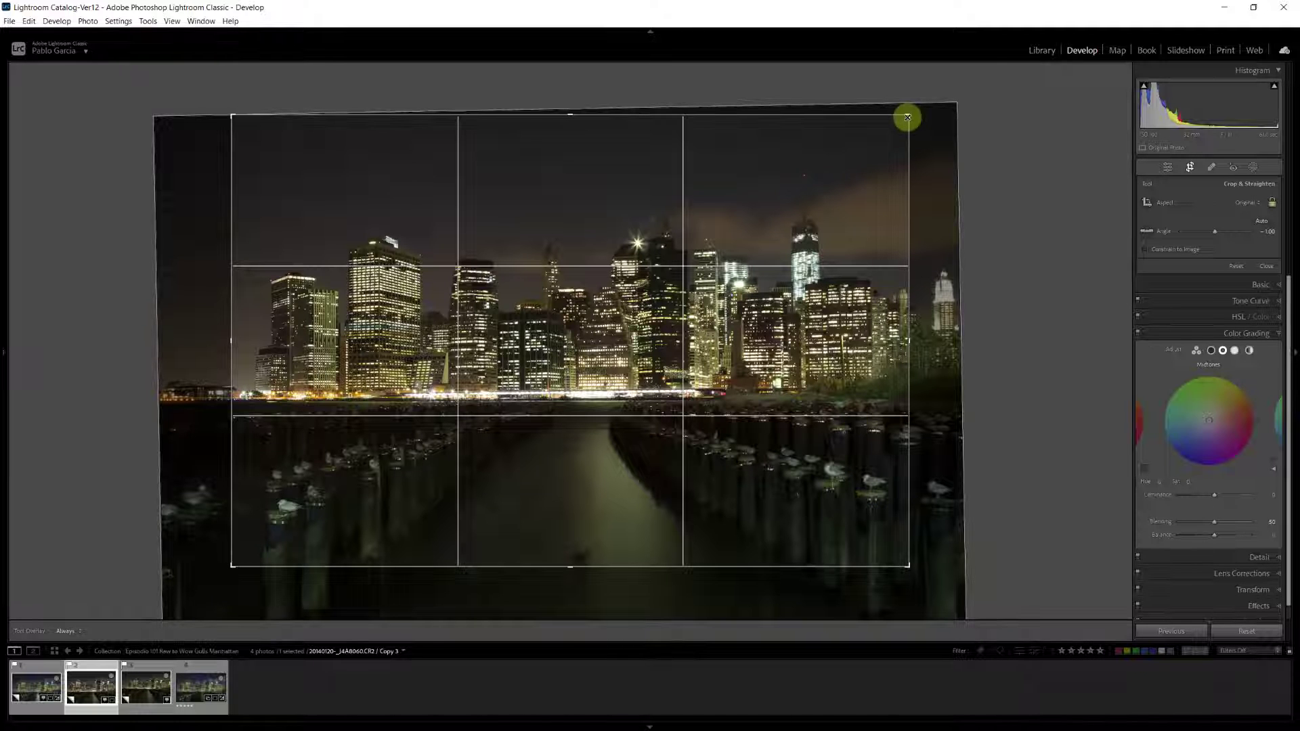
{"action": "left_click_drag", "start_coordinate": [743, 232], "coordinate": [748, 223]}
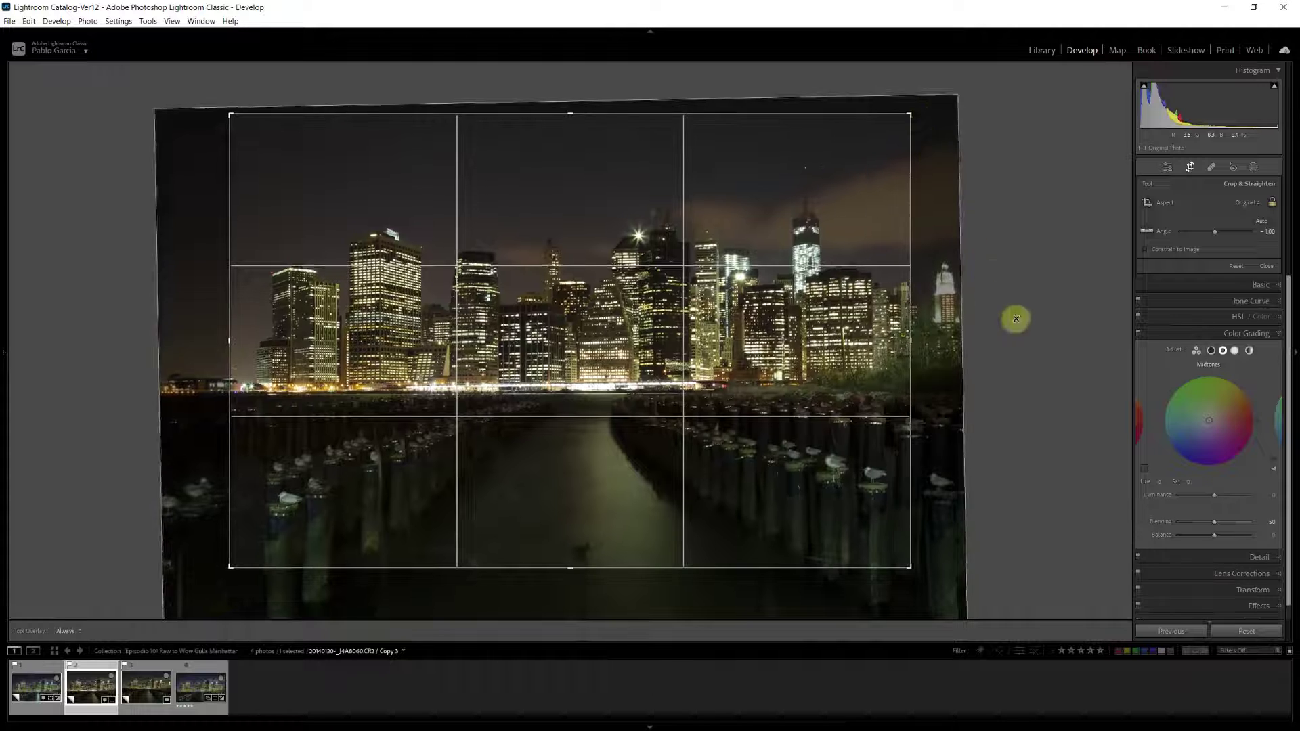
{"action": "key", "text": "Return"}
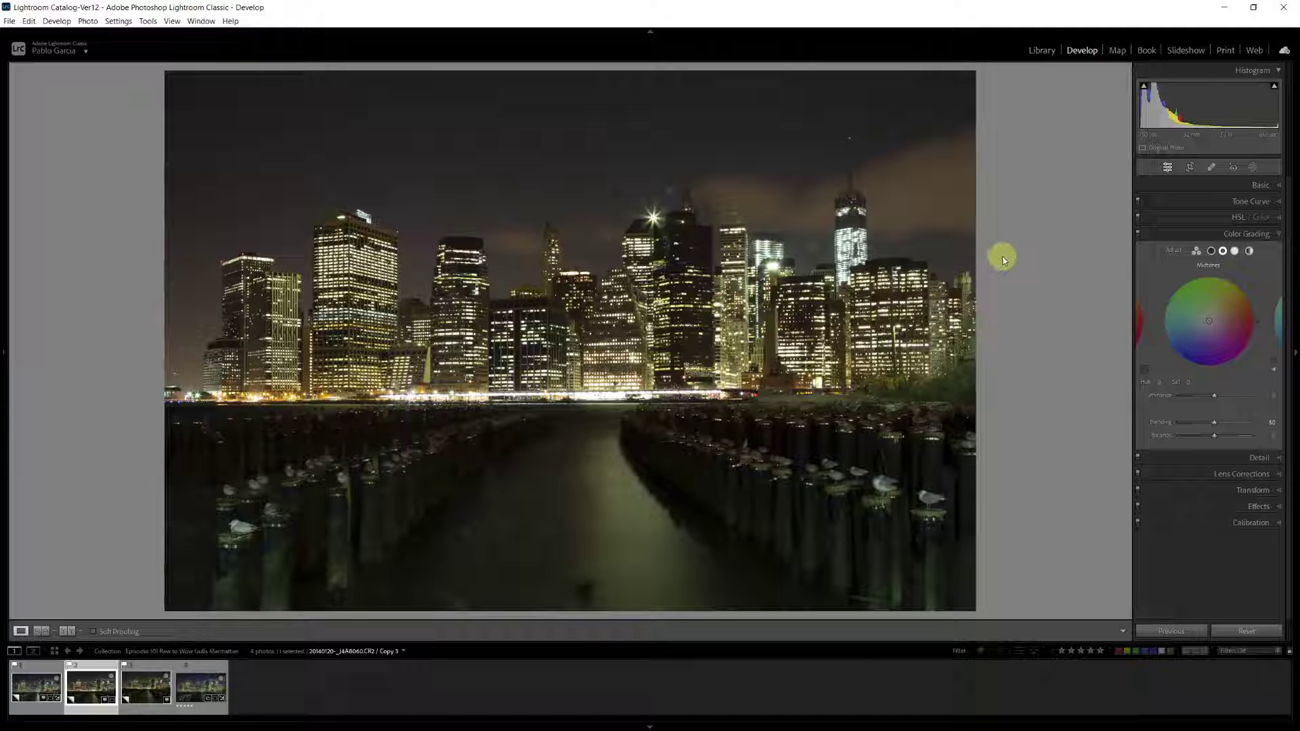
Sample the sky for Custom white balance, then fine-tune Temp to 2896 with Tint +6
{"action": "left_click", "coordinate": [1265, 185]}
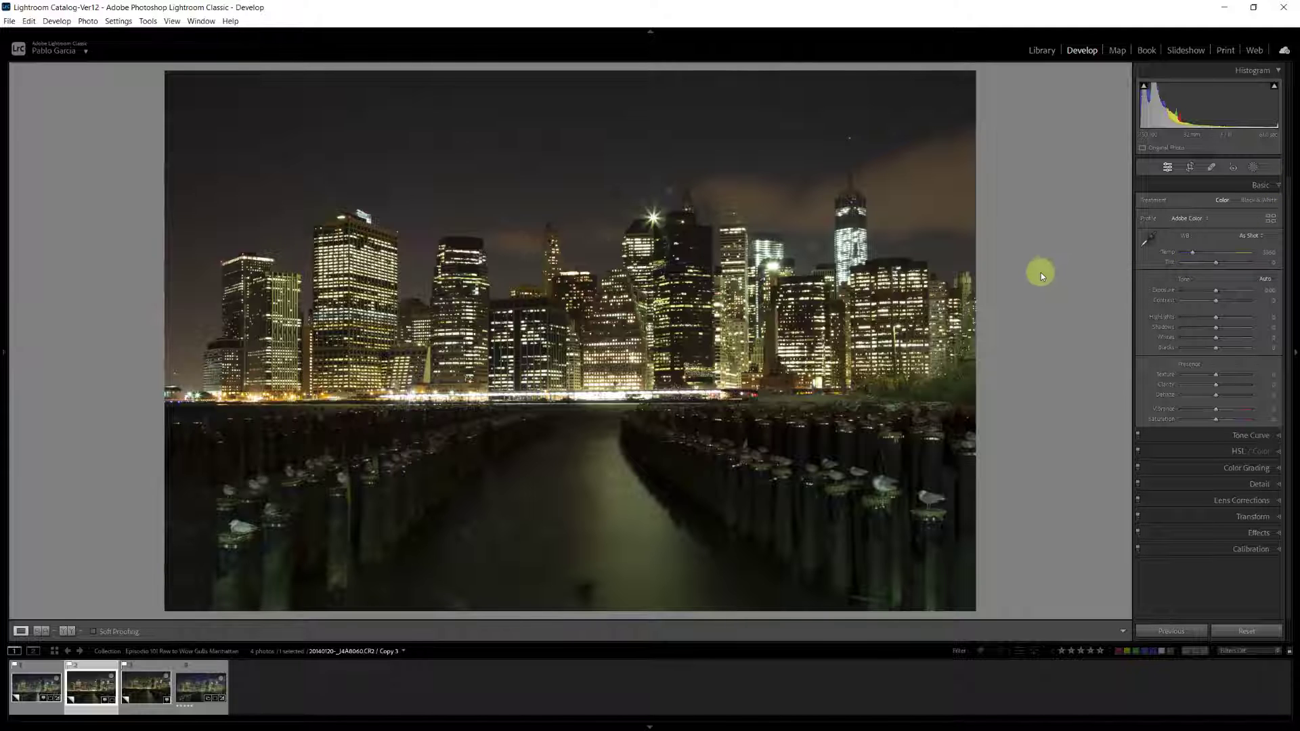
{"action": "left_click", "coordinate": [1149, 242]}
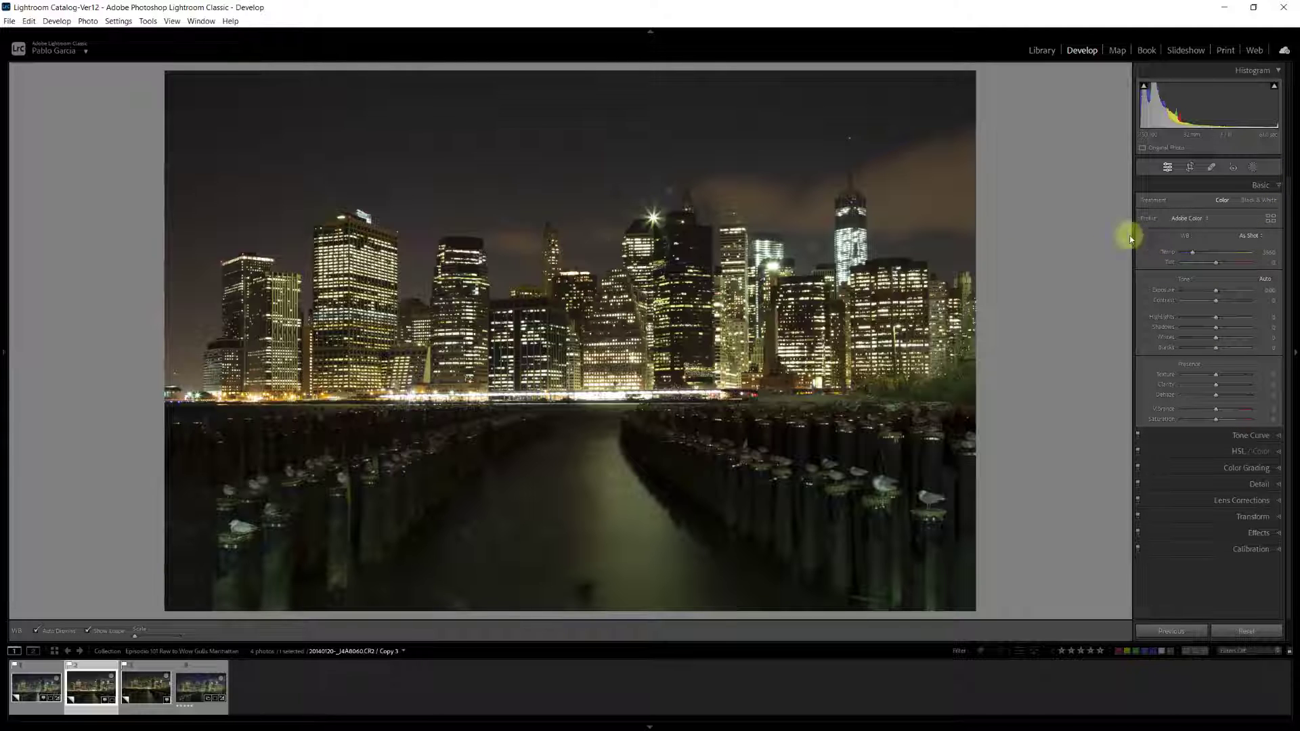
{"action": "left_click", "coordinate": [917, 189]}
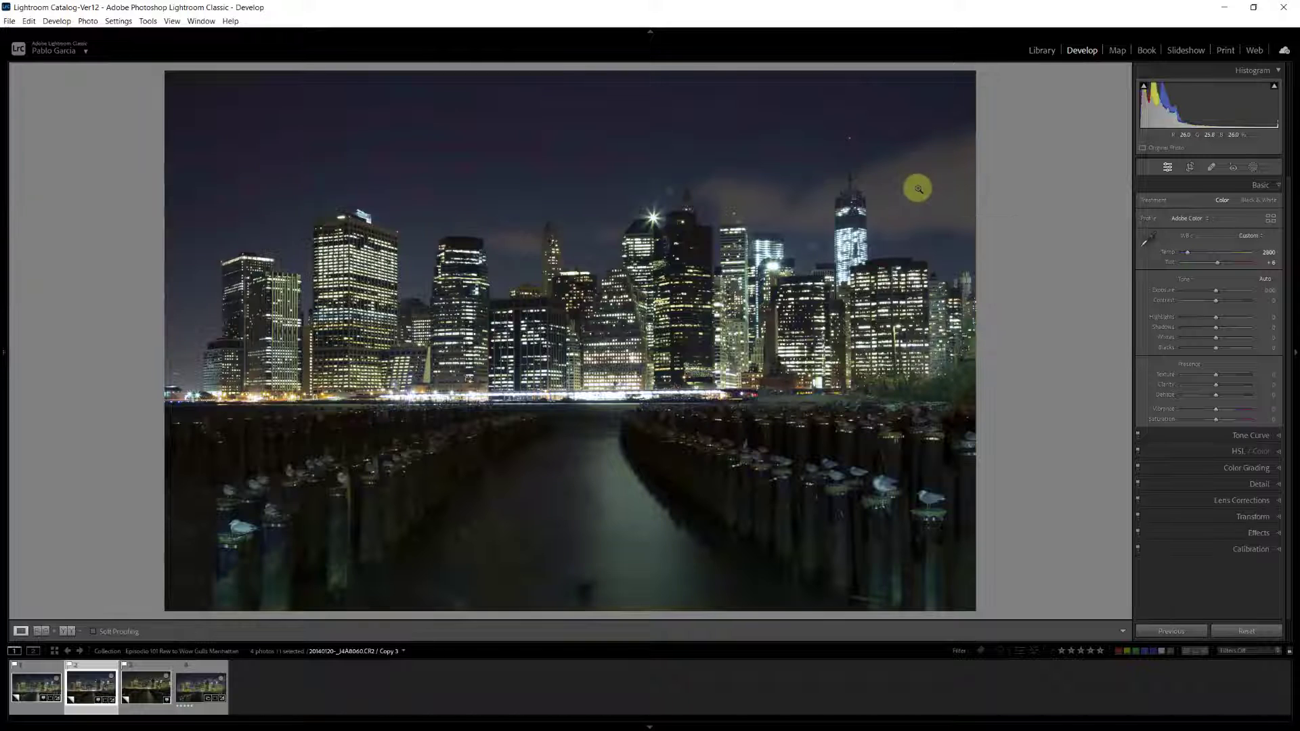
{"action": "left_click", "coordinate": [1188, 255]}
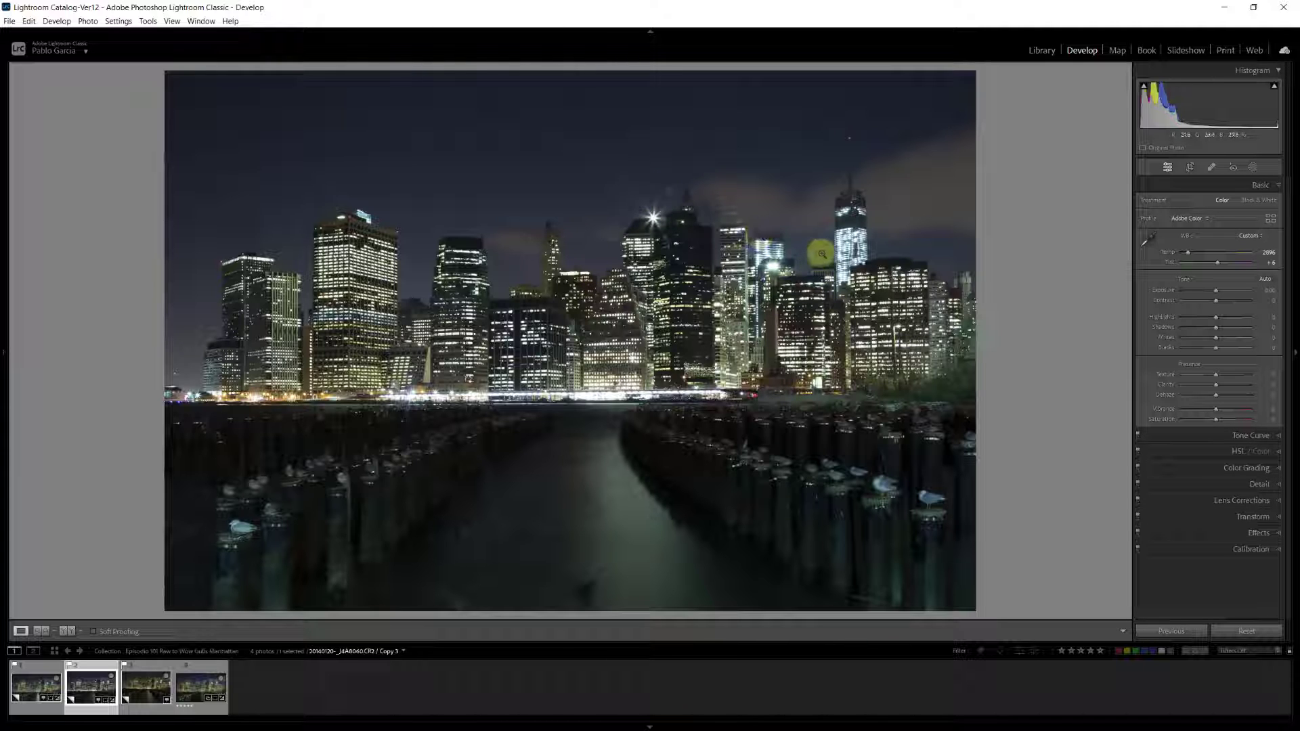
Heal a small spot in the sky with Spot Removal at brush size 74
{"action": "left_click", "coordinate": [1211, 167]}
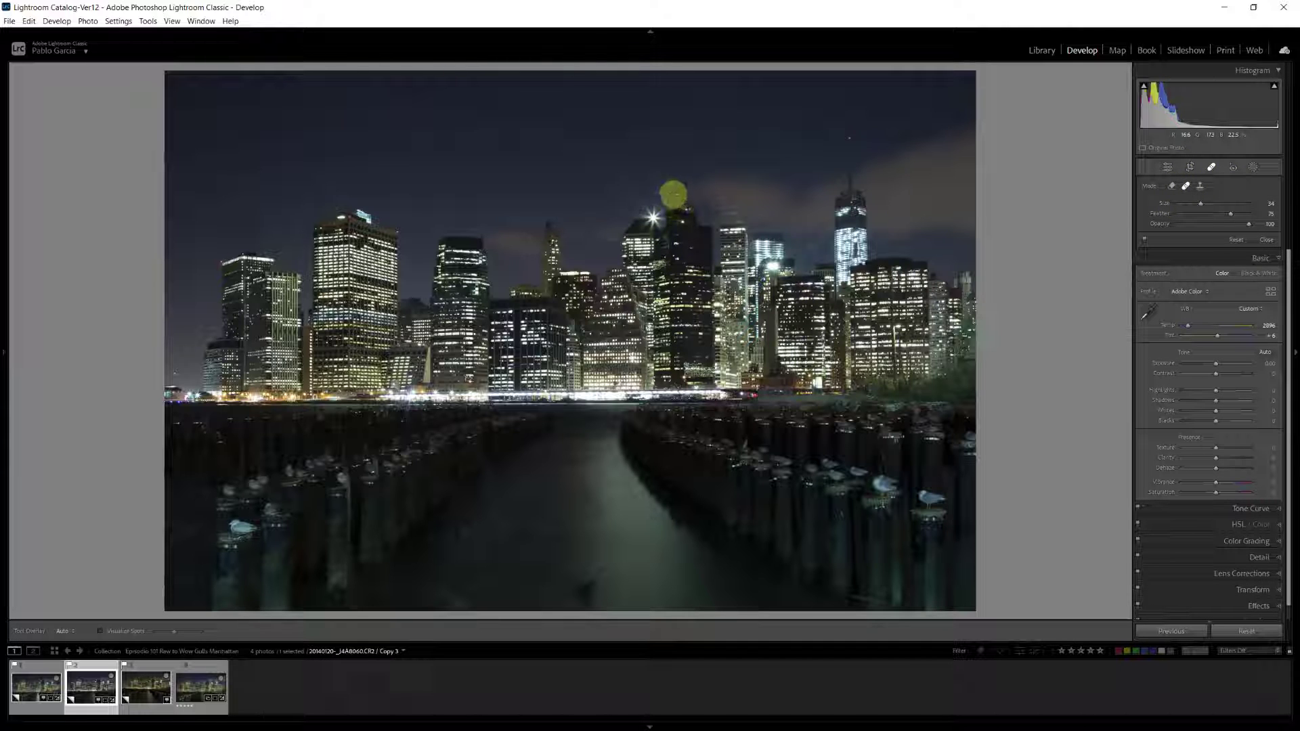
{"action": "scroll", "coordinate": [668, 191], "scroll_direction": "up", "scroll_amount": 5}
{"action": "left_click", "coordinate": [667, 190]}
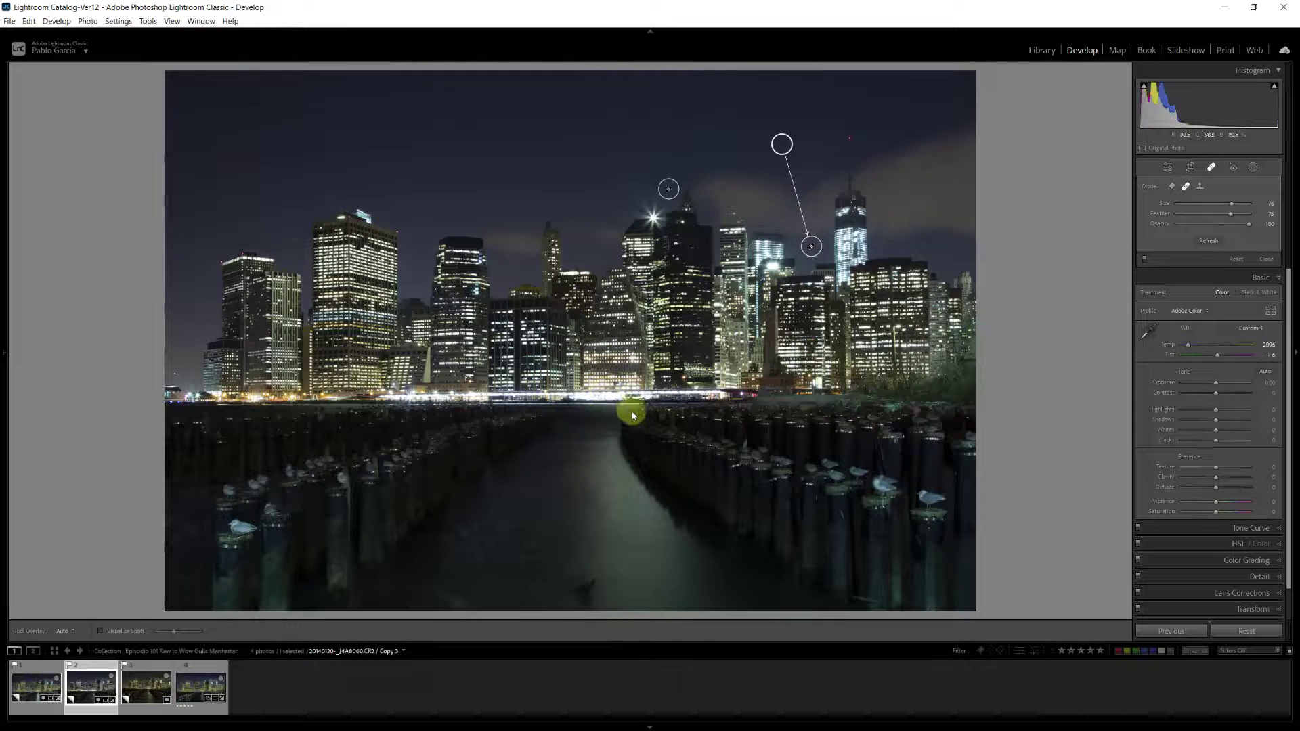
Heal a strip along the lit waterfront using a better source area, then return to full view
{"action": "left_click", "coordinate": [611, 401]}
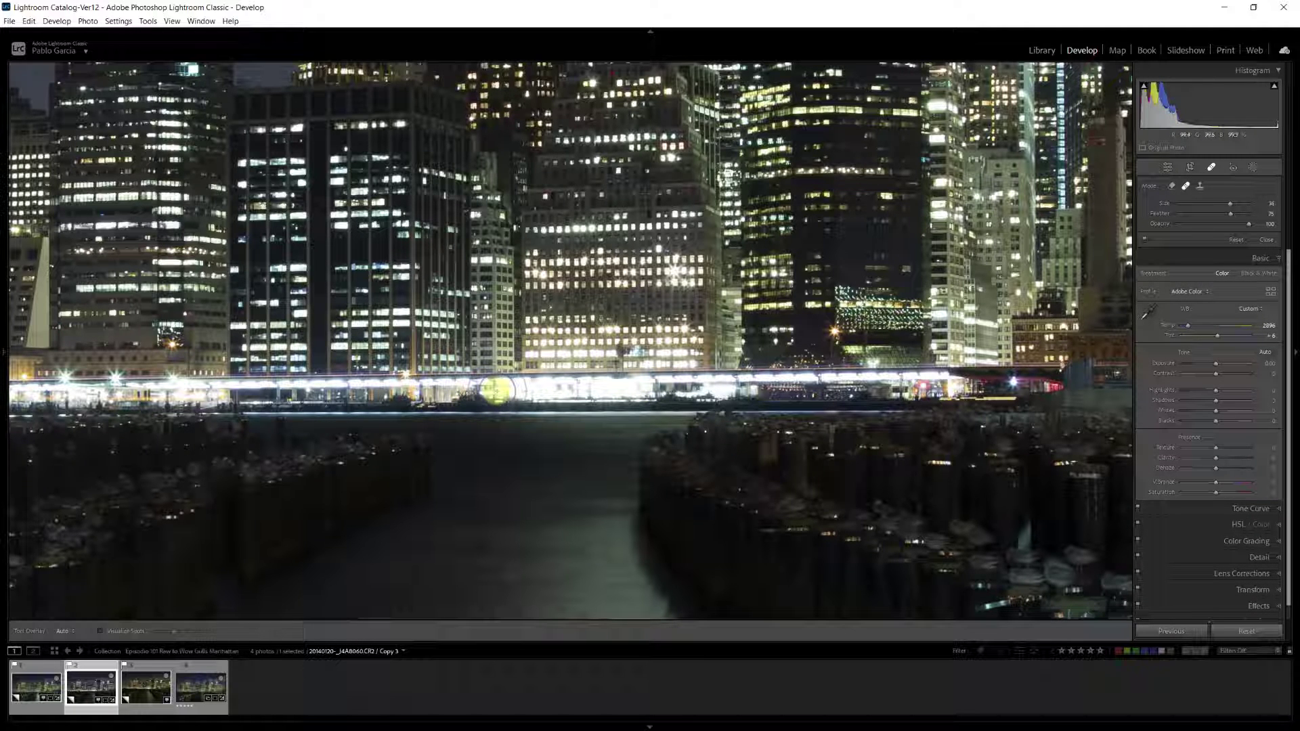
{"action": "left_click_drag", "start_coordinate": [496, 391], "coordinate": [653, 392]}
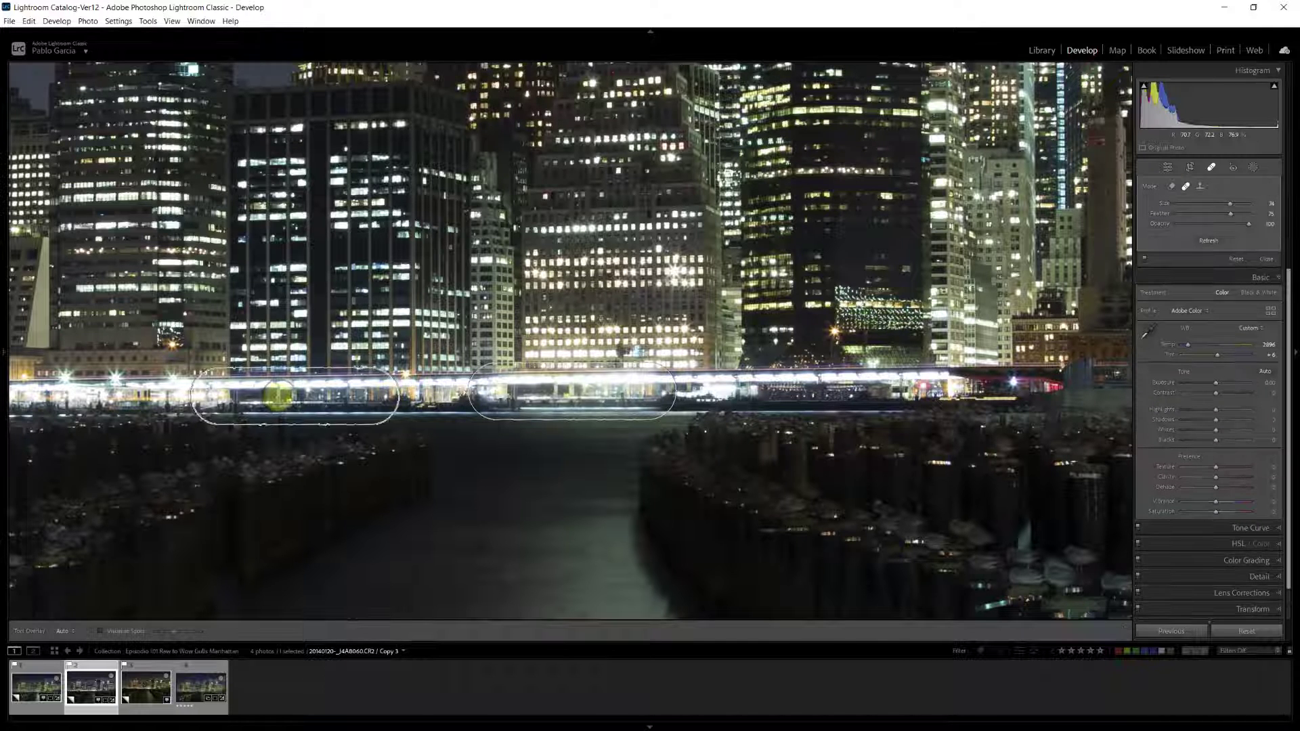
{"action": "left_click_drag", "start_coordinate": [282, 396], "coordinate": [260, 397]}
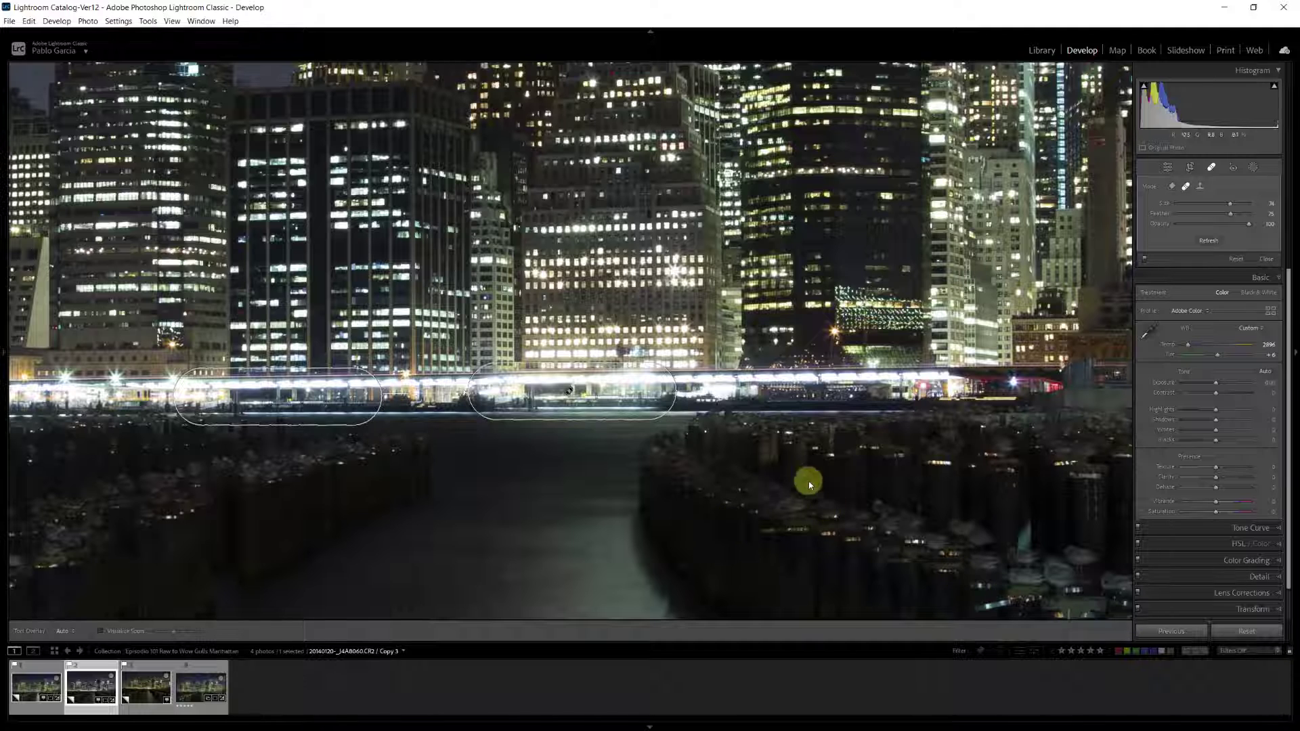
{"action": "key", "text": "z"}
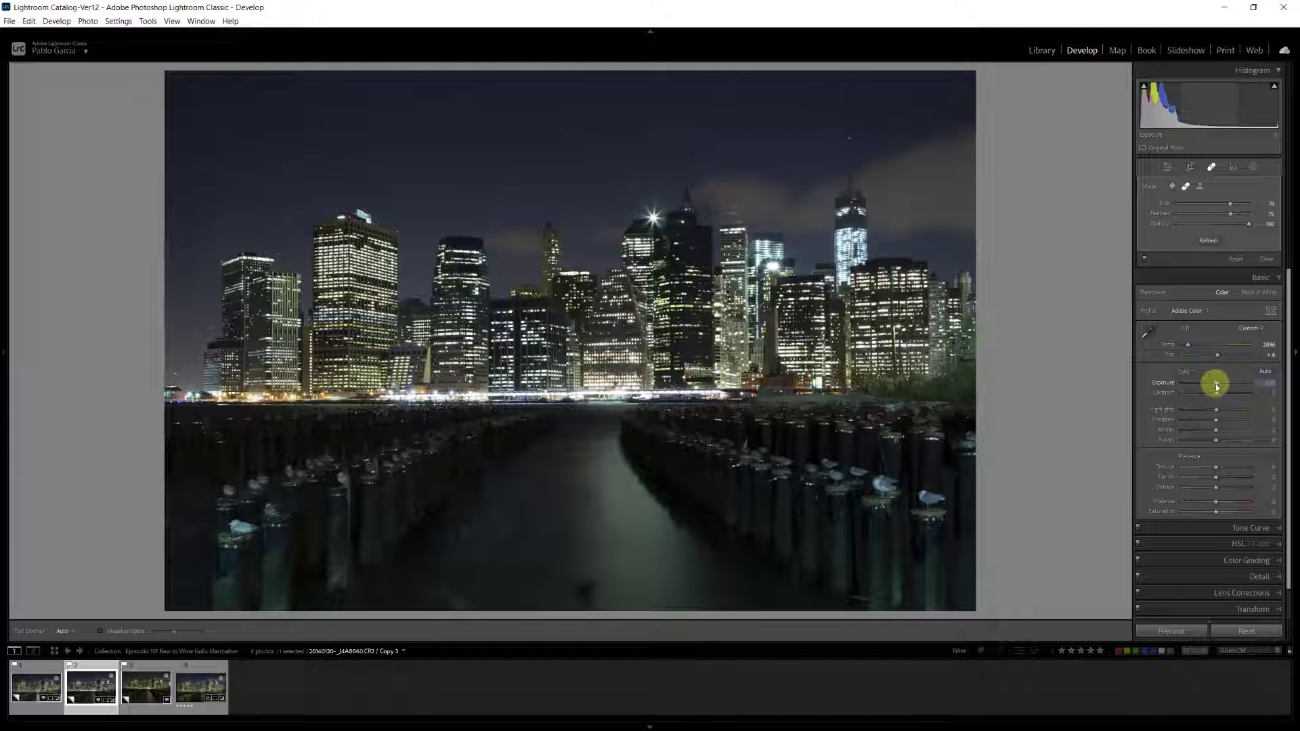
Set exposure +0.30, shadows -15, blacks -33, and boost vibrance
{"action": "left_click_drag", "start_coordinate": [1216, 386], "coordinate": [1188, 414]}
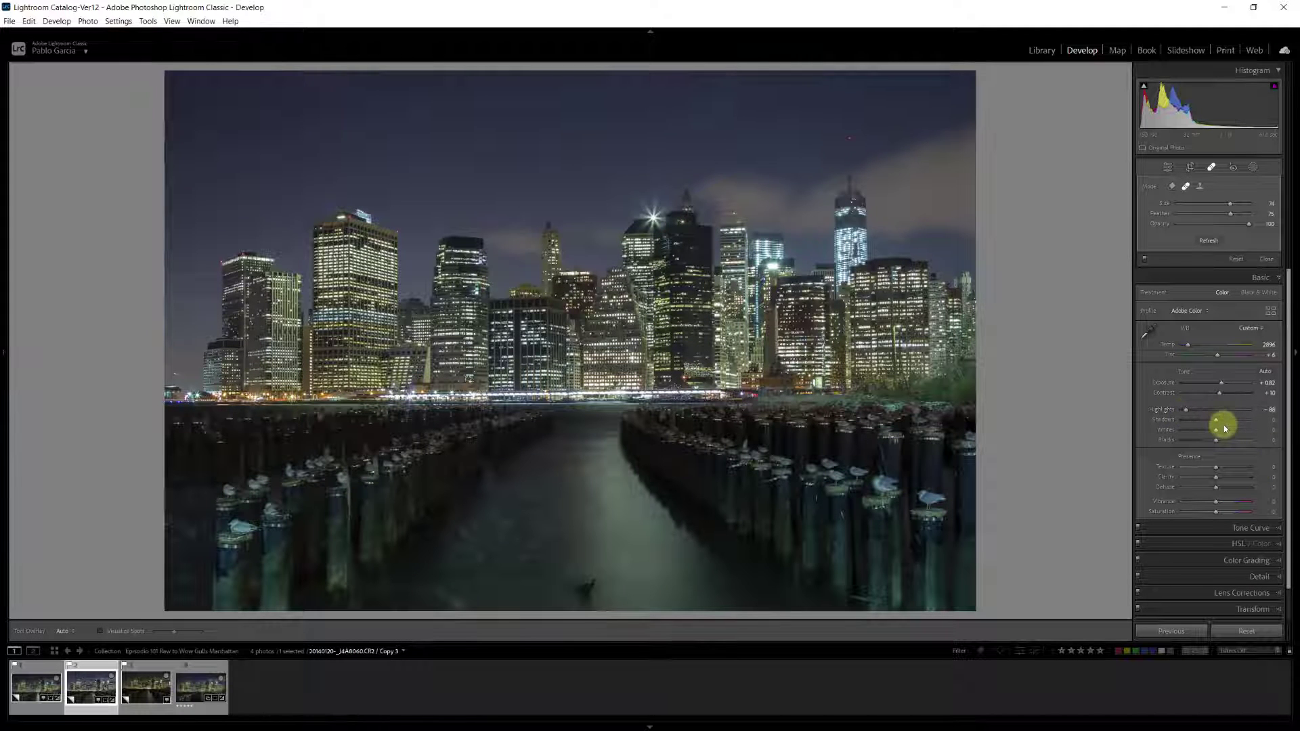
{"action": "left_click_drag", "start_coordinate": [1216, 424], "coordinate": [1212, 425]}
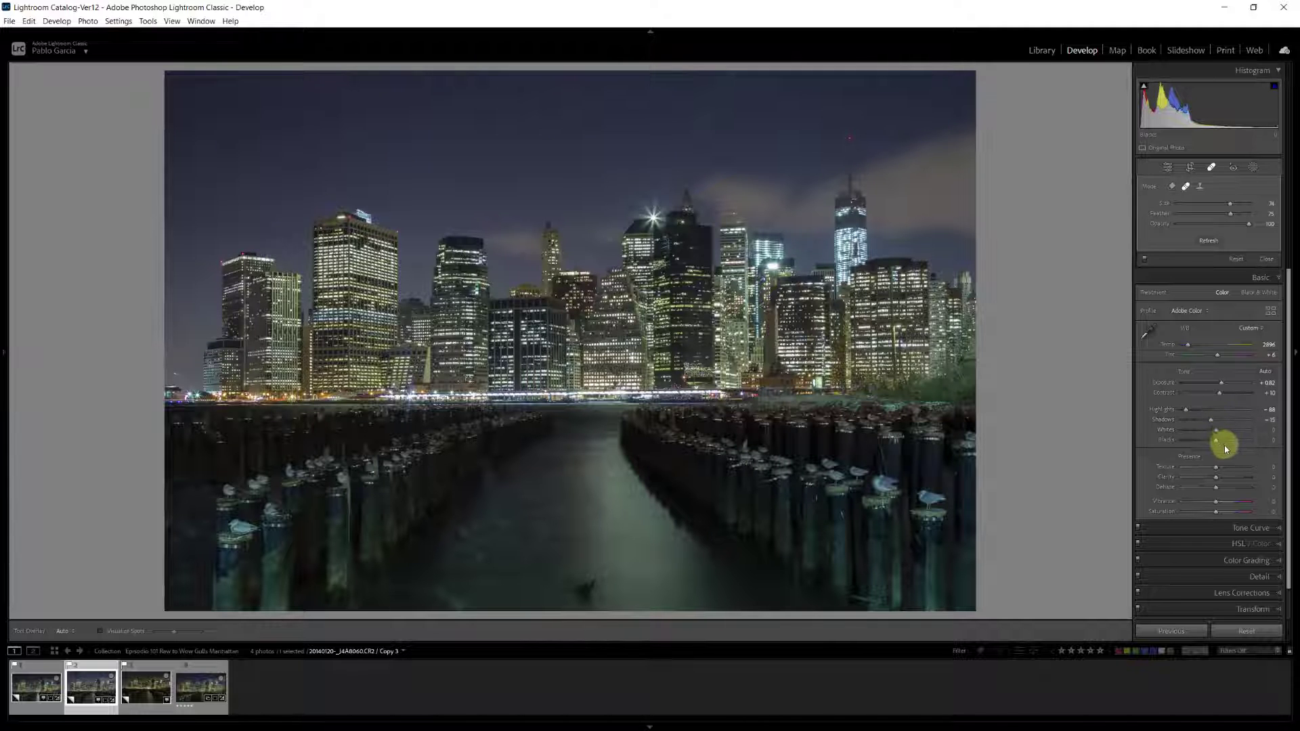
{"action": "left_click_drag", "start_coordinate": [1215, 443], "coordinate": [1213, 435]}
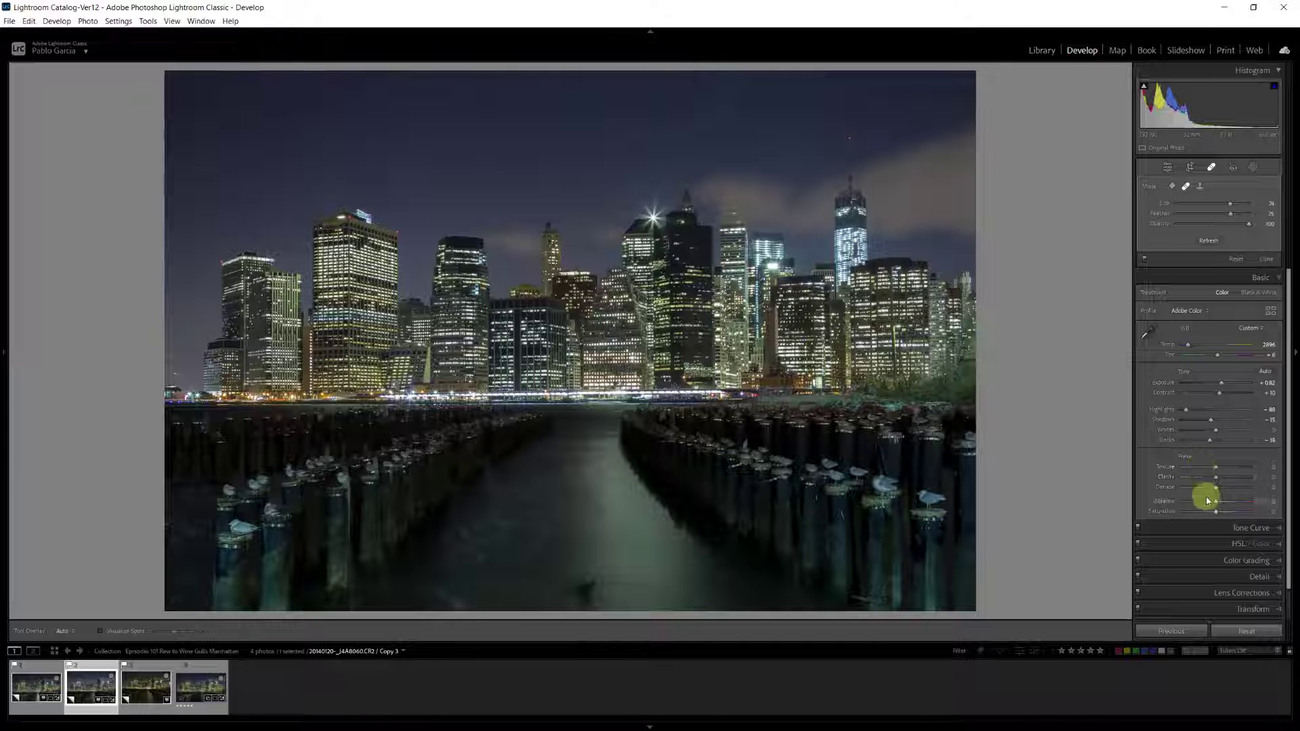
{"action": "left_click_drag", "start_coordinate": [1215, 503], "coordinate": [1219, 515]}
{"action": "left_click", "coordinate": [149, 674]}
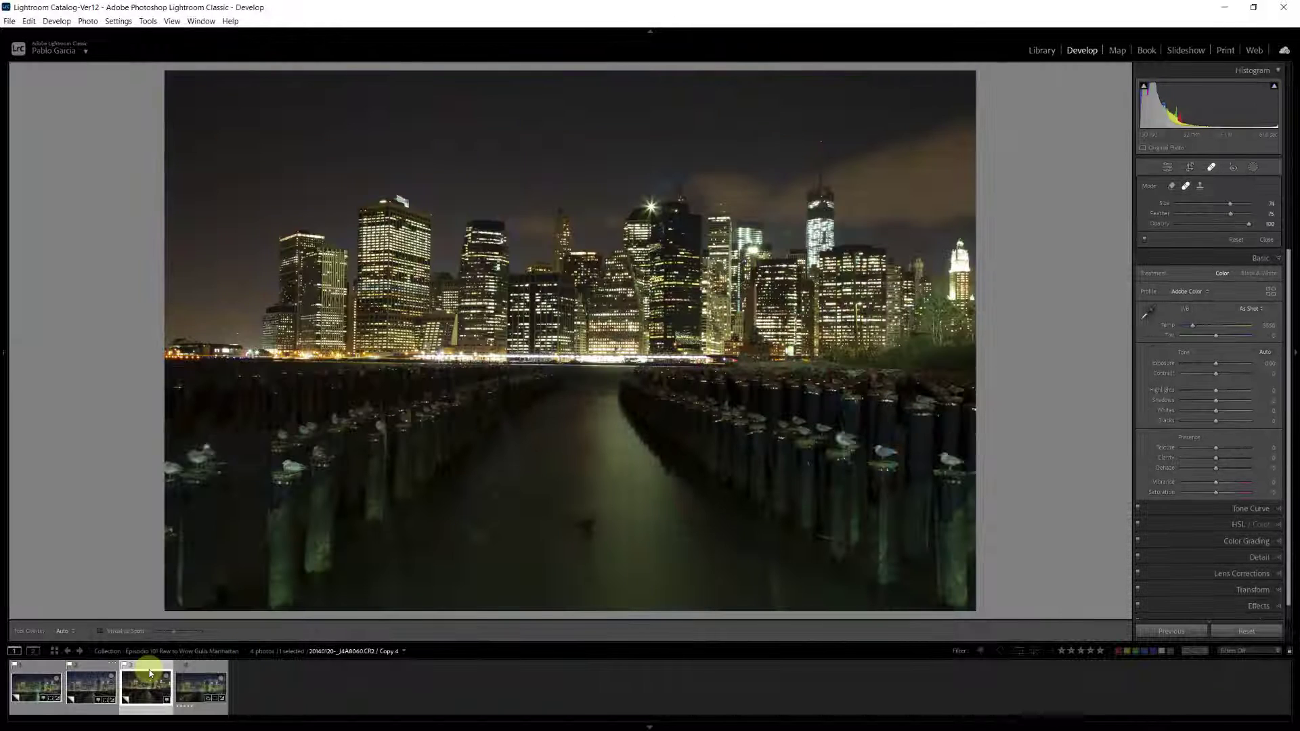
{"action": "left_click", "coordinate": [93, 681]}
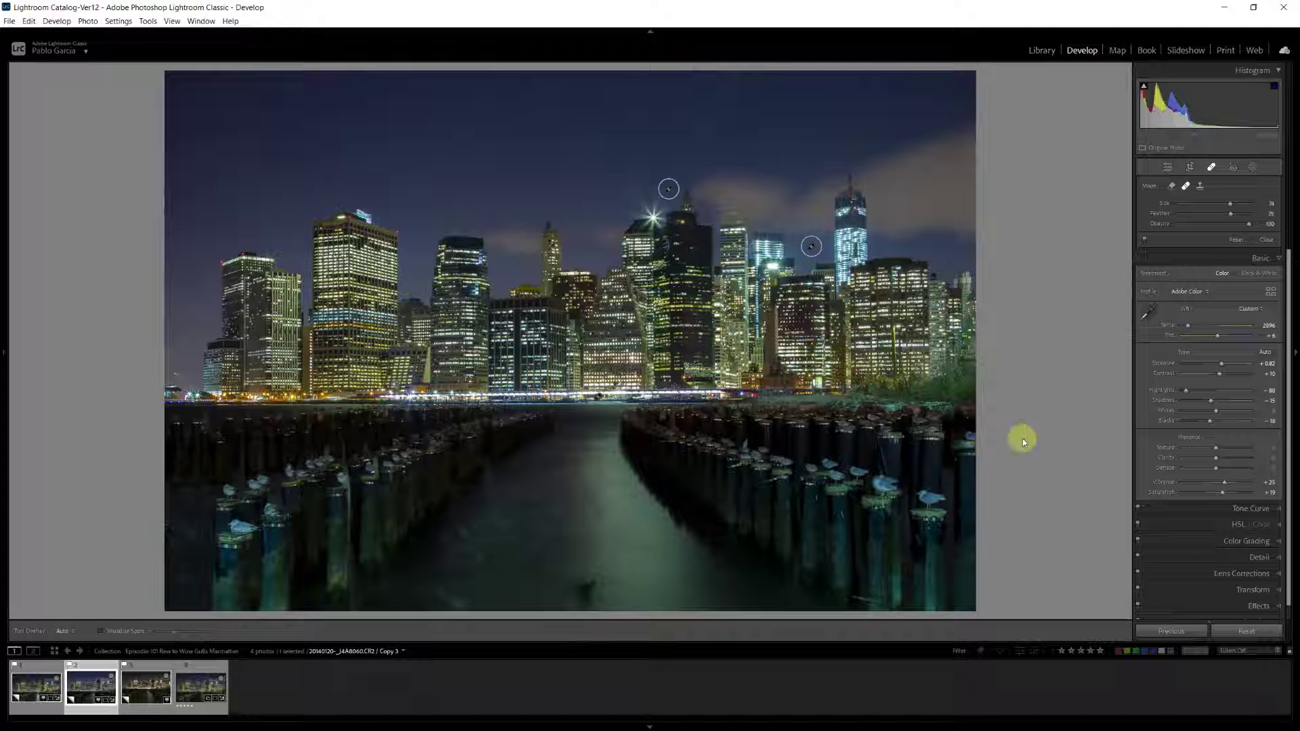
Mask the city buildings with an Objects selection, then warm them and add texture
{"action": "left_click", "coordinate": [1253, 169]}
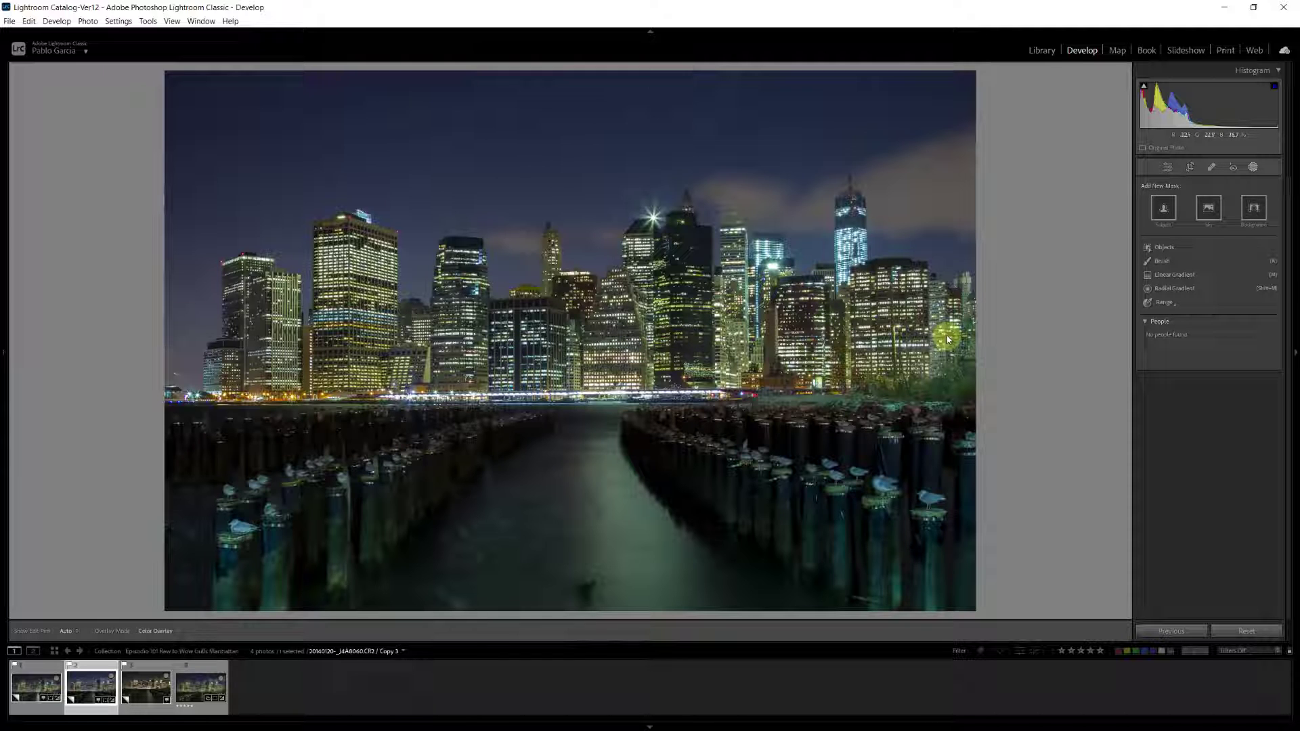
{"action": "left_click", "coordinate": [1163, 248]}
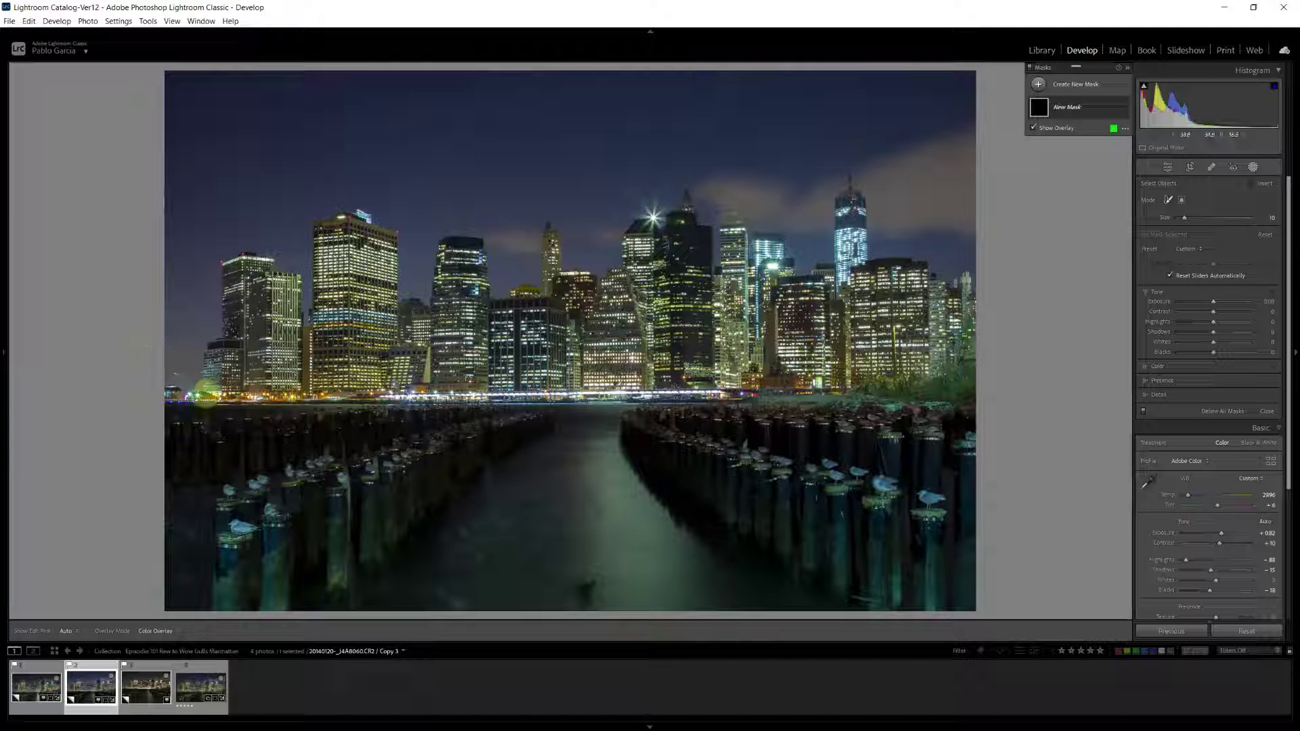
{"action": "mouse_move", "coordinate": [207, 393]}
{"action": "left_mouse_down"}
{"action": "mouse_move", "coordinate": [227, 275]}
{"action": "mouse_move", "coordinate": [262, 265]}
{"action": "mouse_move", "coordinate": [308, 326]}
{"action": "mouse_move", "coordinate": [337, 226]}
{"action": "mouse_move", "coordinate": [400, 245]}
{"action": "mouse_move", "coordinate": [404, 308]}
{"action": "mouse_move", "coordinate": [428, 303]}
{"action": "mouse_move", "coordinate": [429, 265]}
{"action": "mouse_move", "coordinate": [447, 246]}
{"action": "mouse_move", "coordinate": [477, 246]}
{"action": "mouse_move", "coordinate": [508, 310]}
{"action": "mouse_move", "coordinate": [532, 299]}
{"action": "mouse_move", "coordinate": [549, 238]}
{"action": "mouse_move", "coordinate": [558, 277]}
{"action": "mouse_move", "coordinate": [588, 267]}
{"action": "mouse_move", "coordinate": [617, 296]}
{"action": "mouse_move", "coordinate": [644, 222]}
{"action": "mouse_move", "coordinate": [669, 228]}
{"action": "mouse_move", "coordinate": [687, 200]}
{"action": "mouse_move", "coordinate": [725, 281]}
{"action": "mouse_move", "coordinate": [717, 235]}
{"action": "mouse_move", "coordinate": [824, 271]}
{"action": "mouse_move", "coordinate": [848, 199]}
{"action": "mouse_move", "coordinate": [864, 205]}
{"action": "mouse_move", "coordinate": [859, 252]}
{"action": "mouse_move", "coordinate": [983, 294]}
{"action": "mouse_move", "coordinate": [996, 372]}
{"action": "mouse_move", "coordinate": [585, 398]}
{"action": "mouse_move", "coordinate": [393, 375]}
{"action": "mouse_move", "coordinate": [223, 396]}
{"action": "mouse_move", "coordinate": [711, 388]}
{"action": "mouse_move", "coordinate": [958, 367]}
{"action": "mouse_move", "coordinate": [976, 358]}
{"action": "mouse_move", "coordinate": [972, 282]}
{"action": "left_mouse_up"}
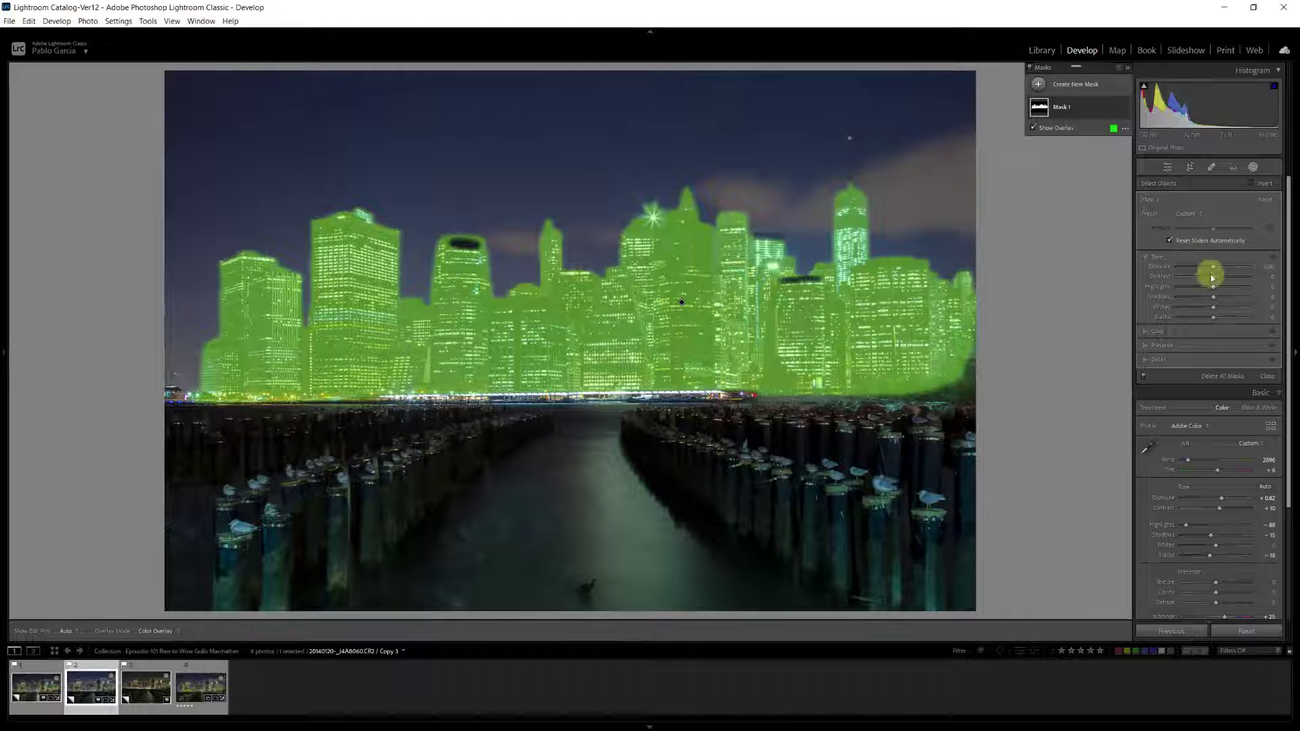
{"action": "left_click_drag", "start_coordinate": [1213, 268], "coordinate": [1220, 270]}
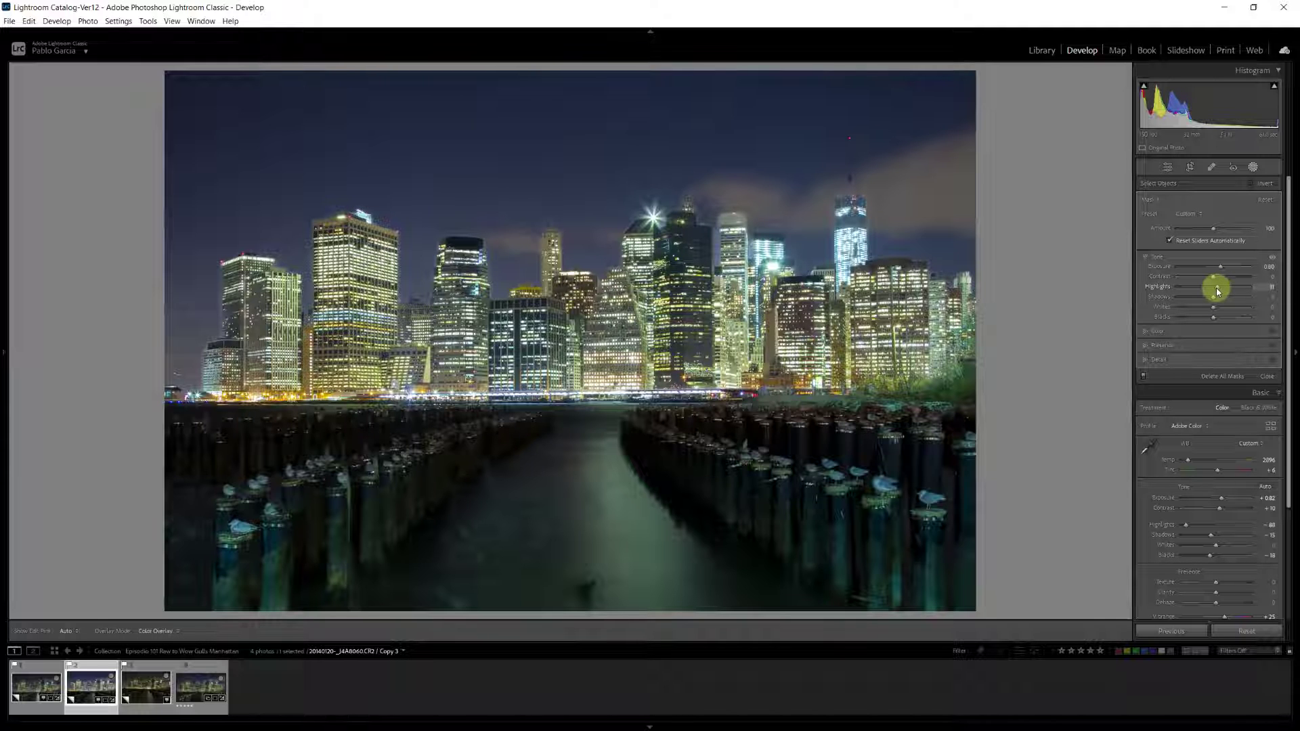
{"action": "left_click", "coordinate": [1156, 331]}
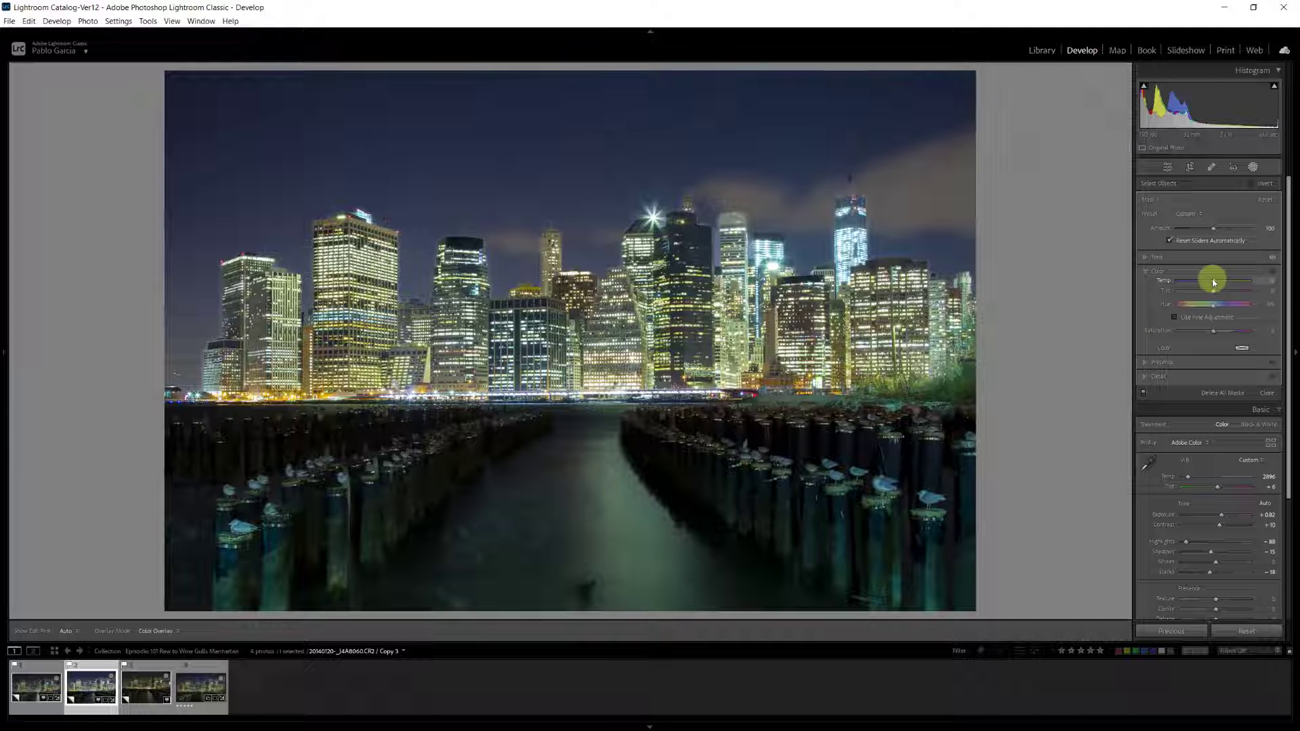
{"action": "left_click_drag", "start_coordinate": [1216, 282], "coordinate": [1217, 282]}
{"action": "left_click", "coordinate": [1156, 363]}
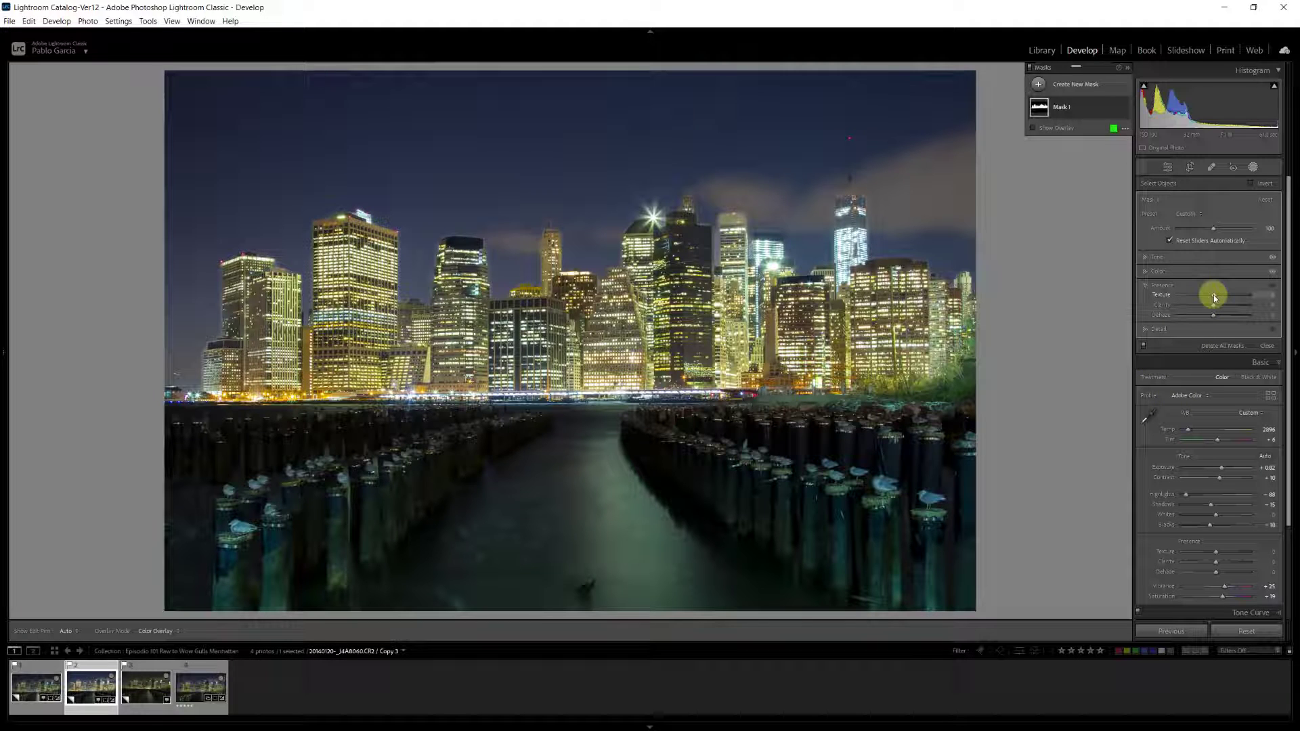
{"action": "left_click_drag", "start_coordinate": [1213, 294], "coordinate": [1217, 305]}
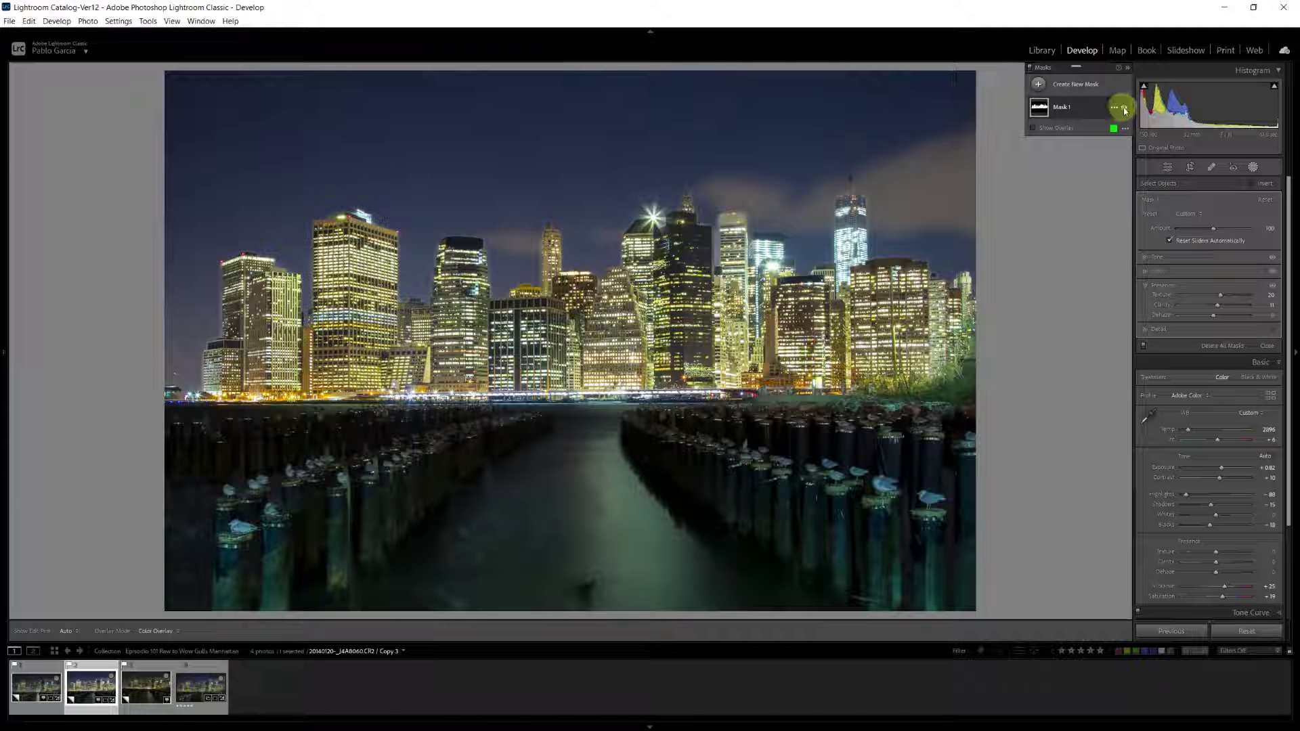
Toggle Mask 1 off and on to compare, leaving it enabled
{"action": "left_click", "coordinate": [1126, 110]}
{"action": "left_click", "coordinate": [1126, 111]}
{"action": "left_click", "coordinate": [1126, 110]}
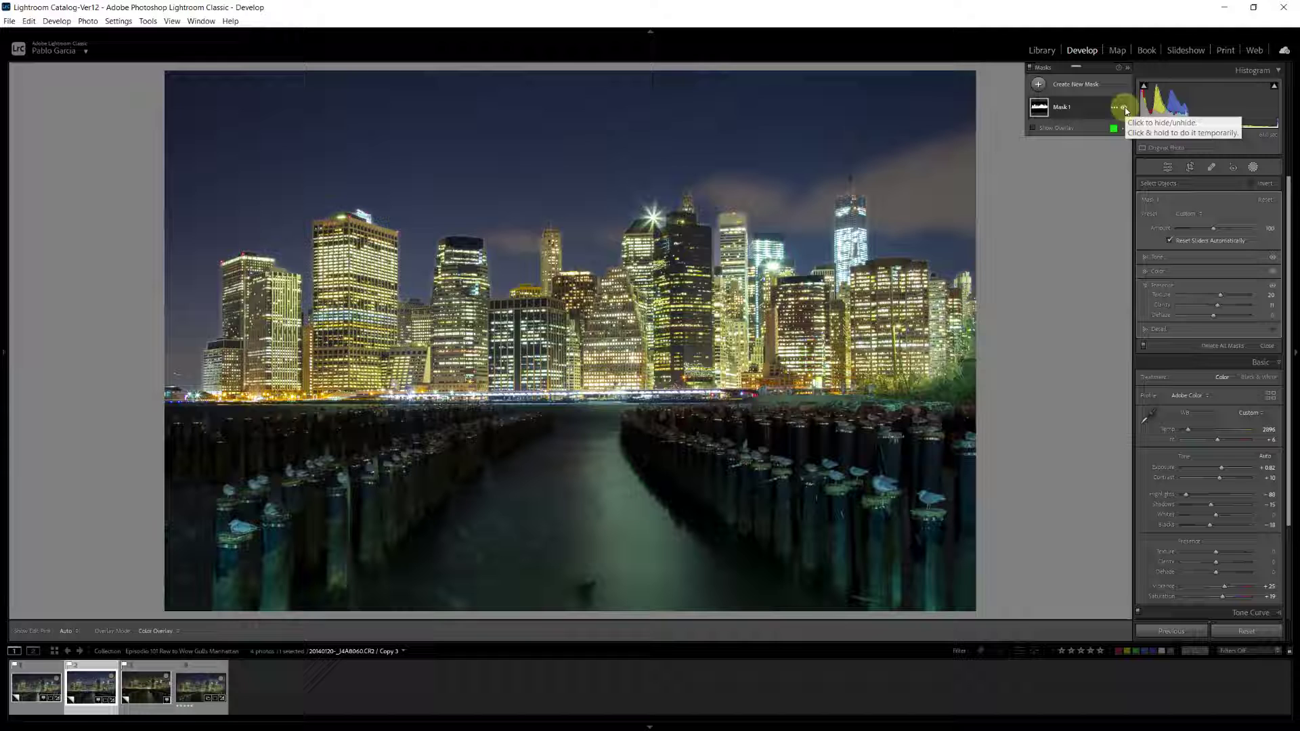
{"action": "left_click", "coordinate": [1125, 110]}
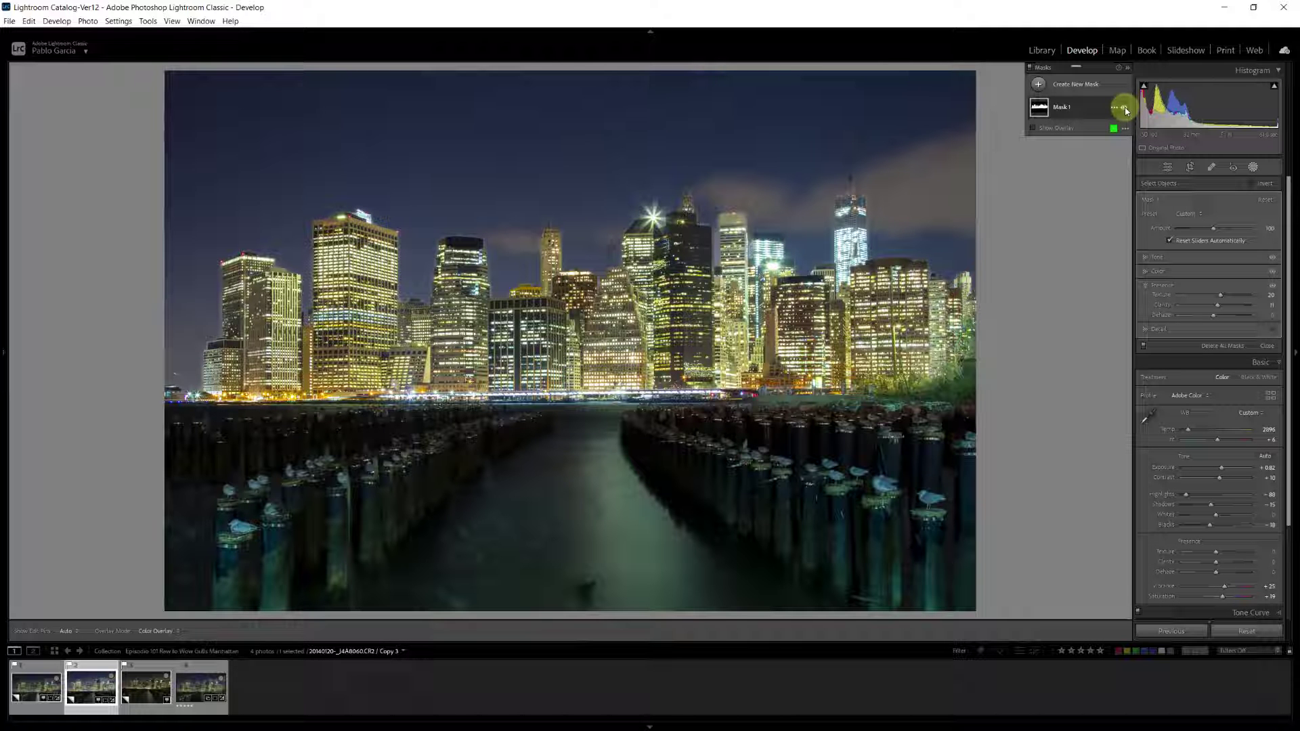
{"action": "left_click", "coordinate": [1126, 110]}
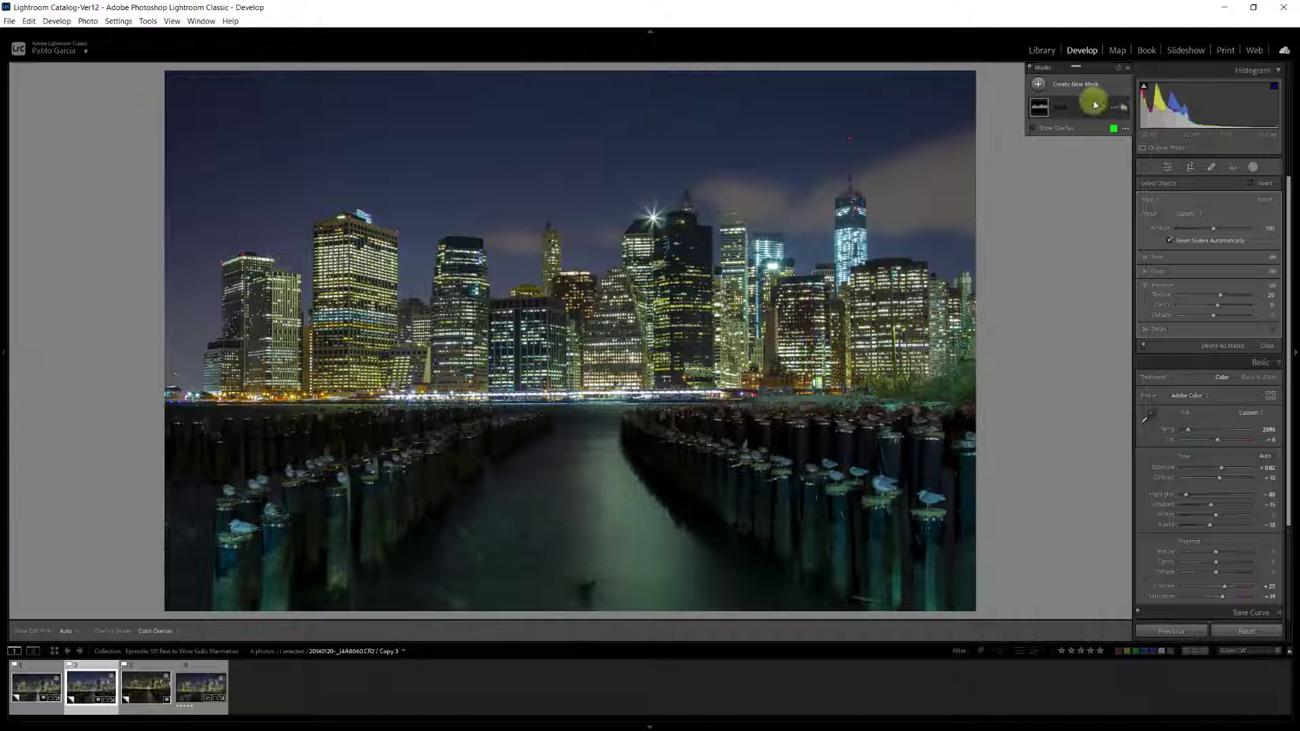
{"action": "left_click", "coordinate": [1124, 110]}
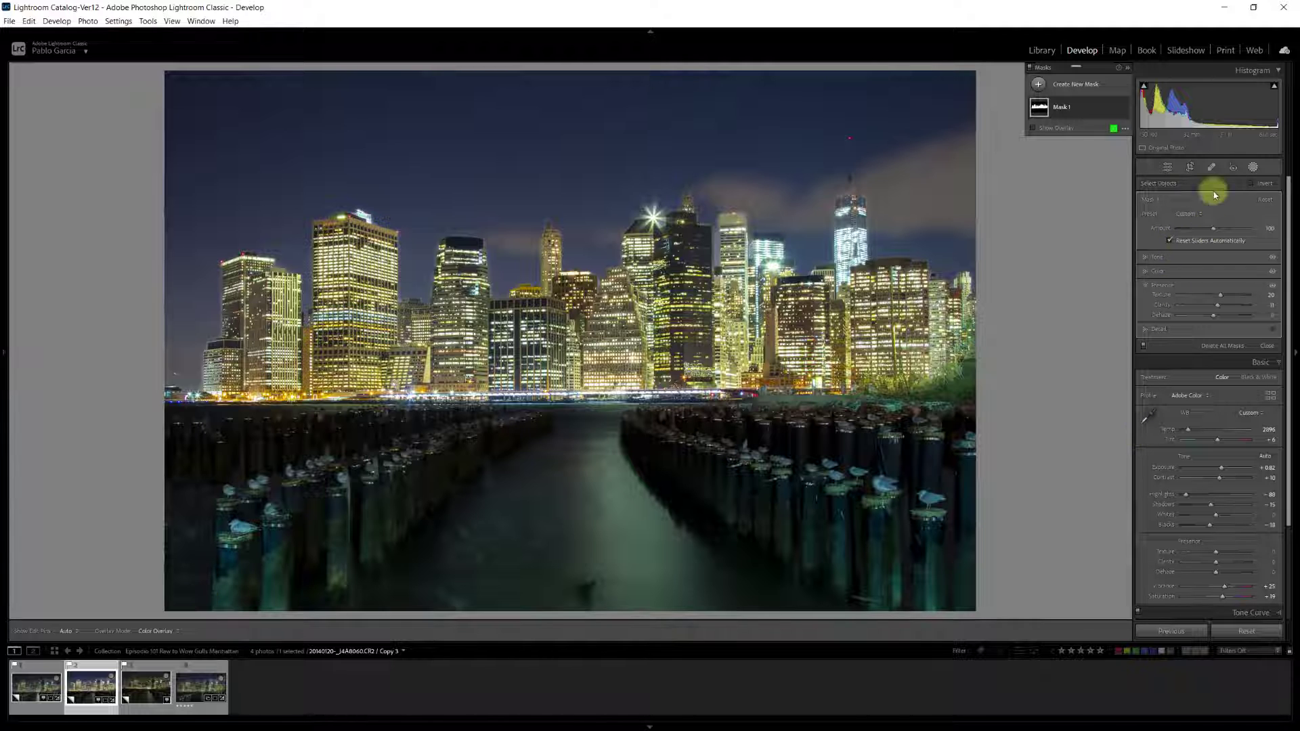
Tighten the crop corner inward around the skyline and piers and apply it
{"action": "left_click", "coordinate": [1193, 167]}
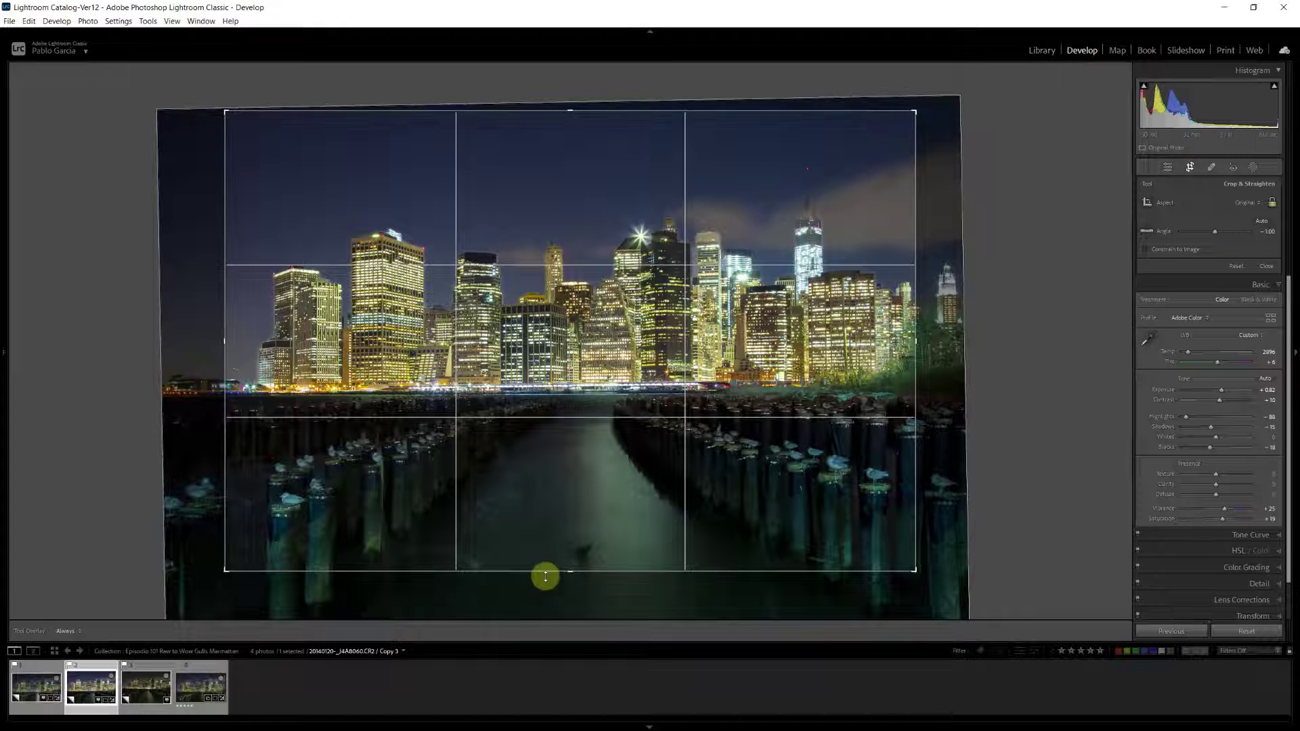
{"action": "left_click_drag", "start_coordinate": [913, 571], "coordinate": [783, 510]}
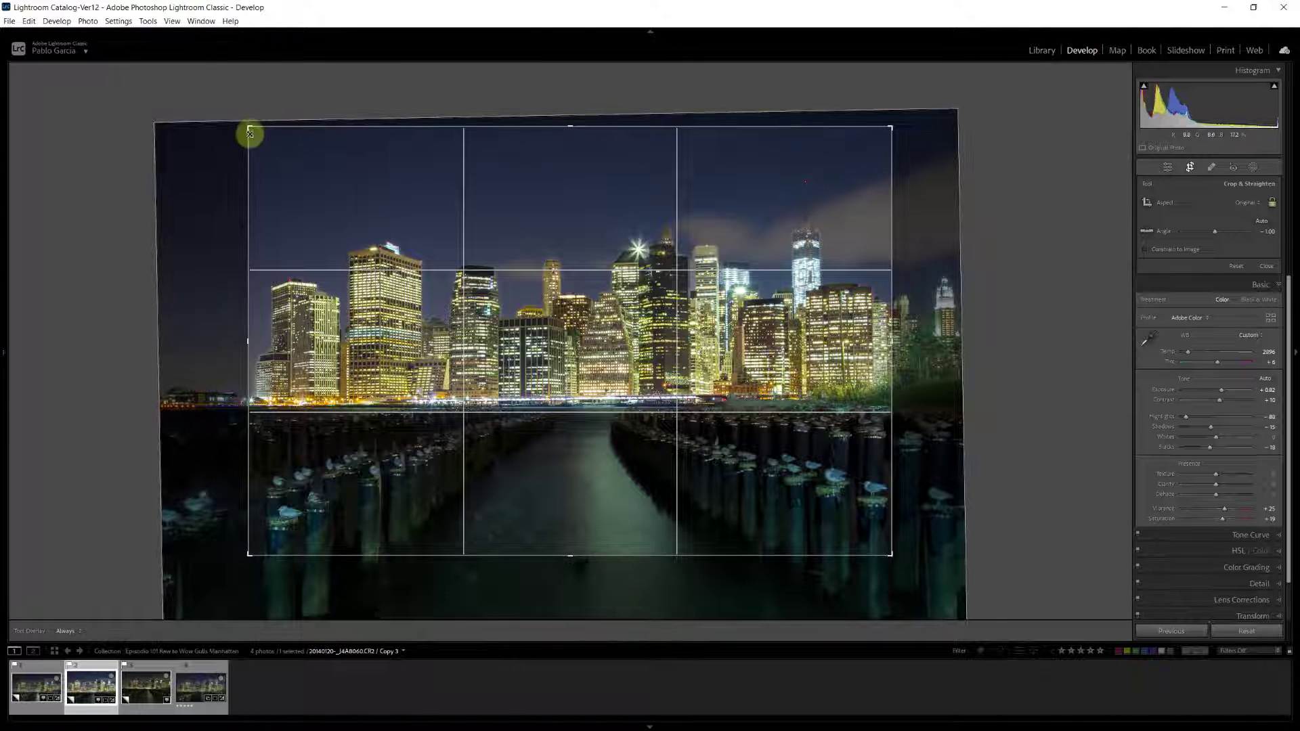
{"action": "key", "text": "Return"}
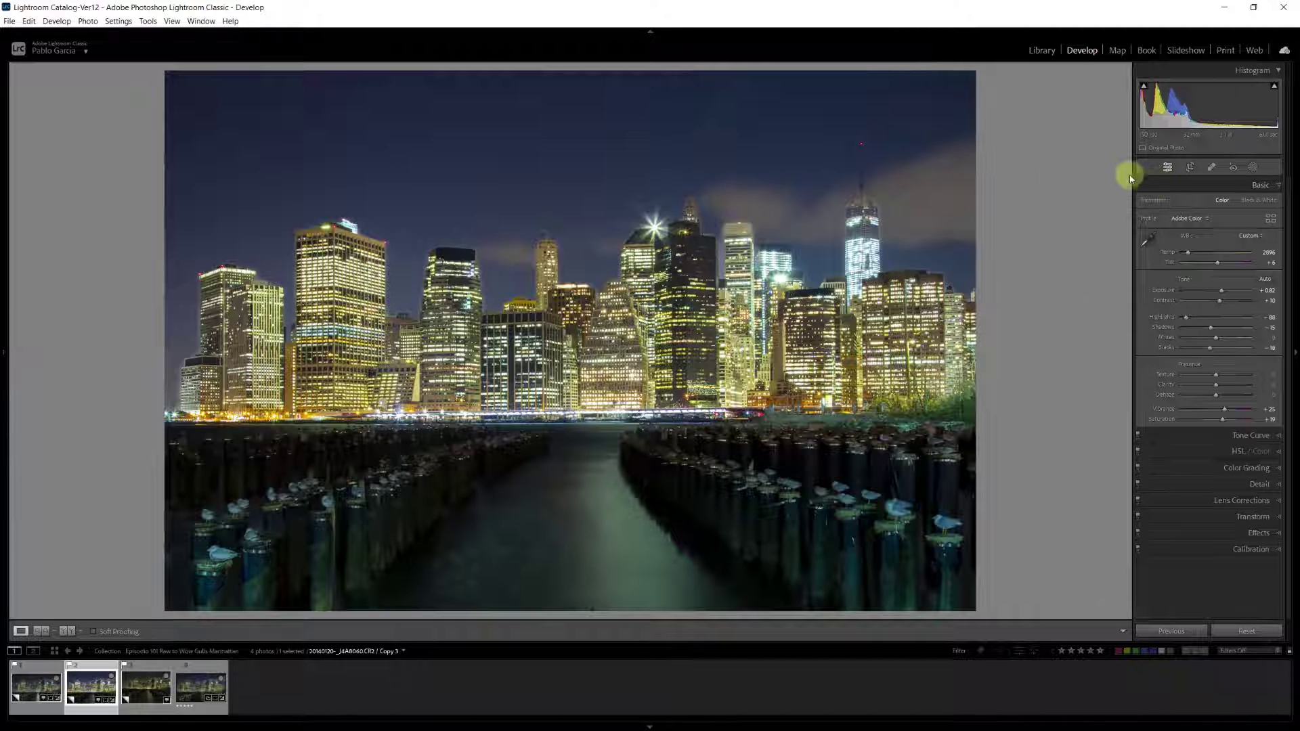
{"action": "left_click", "coordinate": [1252, 167]}
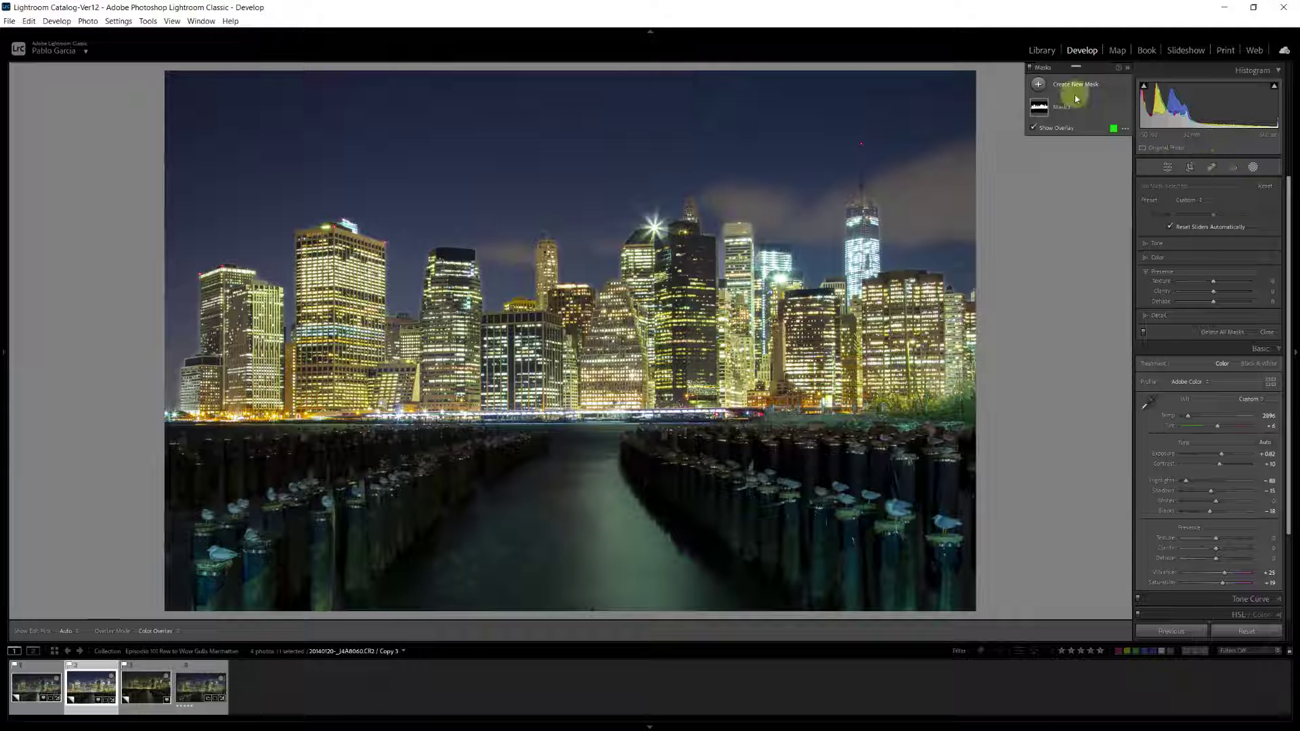
Add a linear gradient mask over the water, brighten it slightly, raise contrast to 29, and lower shadows
{"action": "left_click", "coordinate": [1038, 85]}
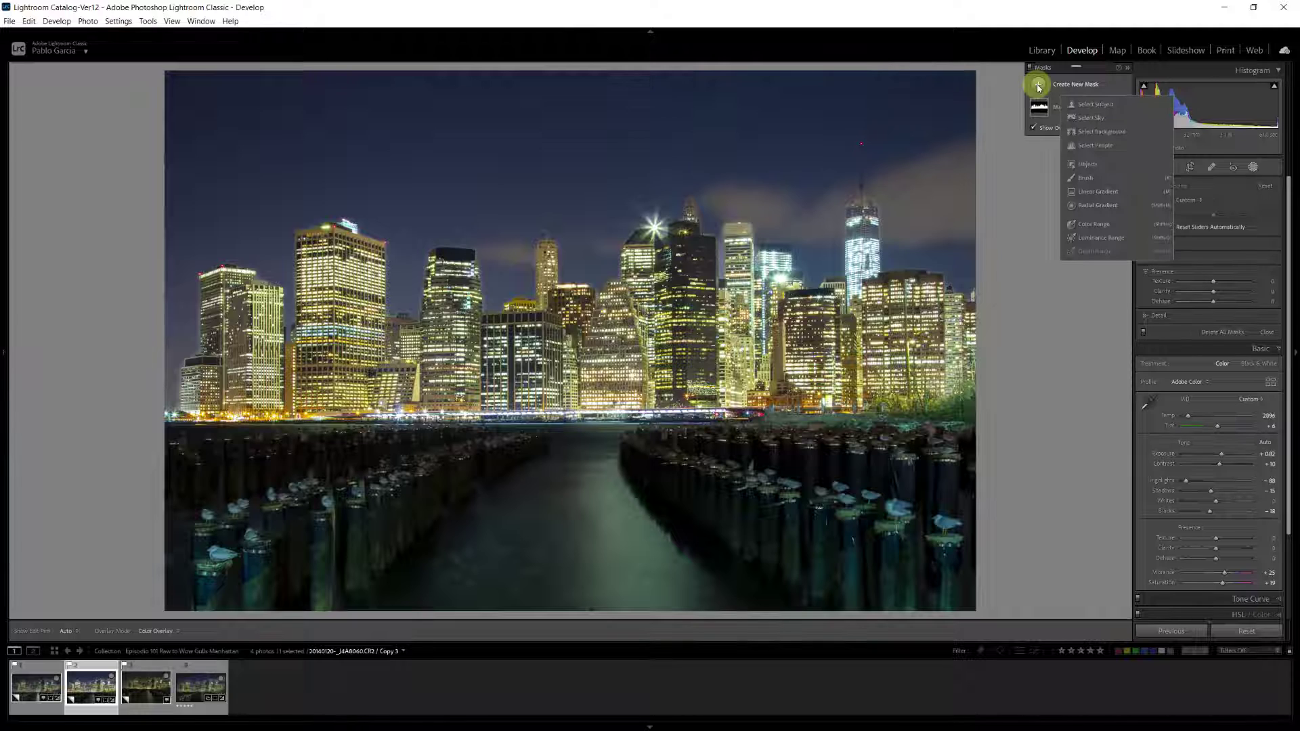
{"action": "left_click", "coordinate": [1079, 192]}
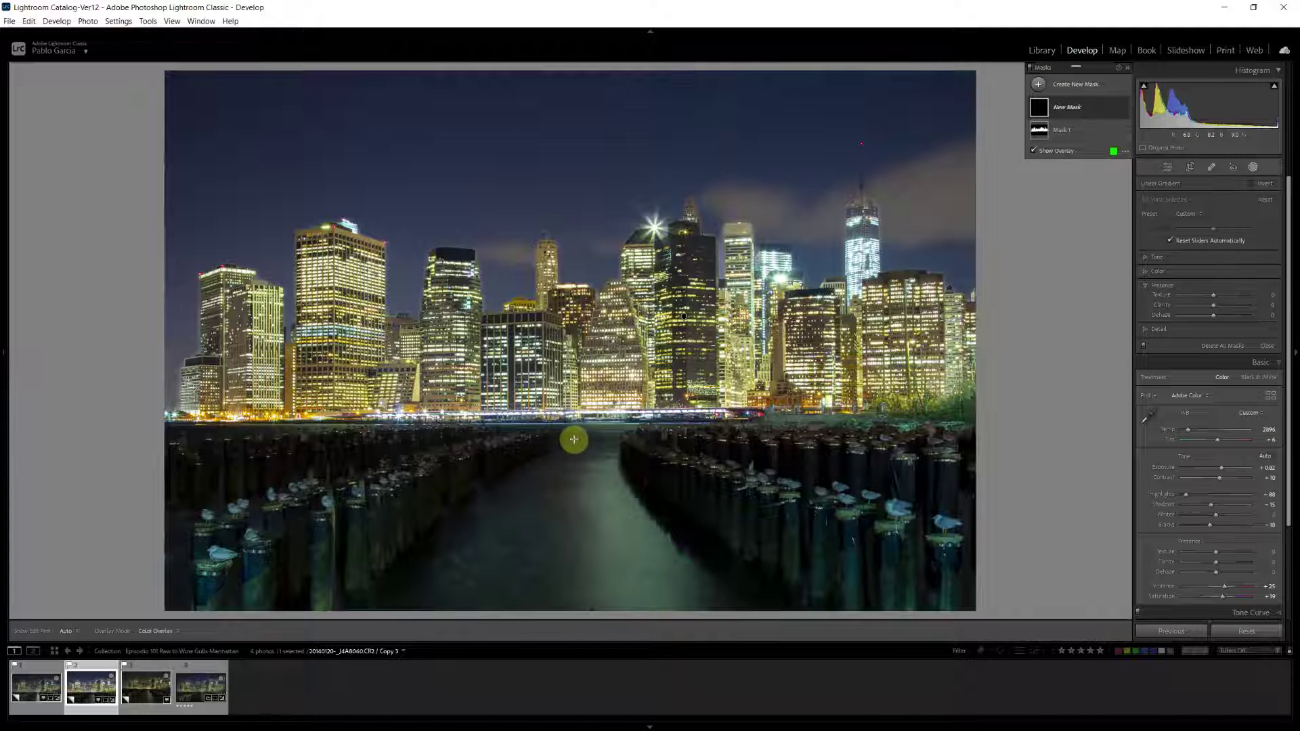
{"action": "left_click_drag", "start_coordinate": [575, 435], "coordinate": [575, 425]}
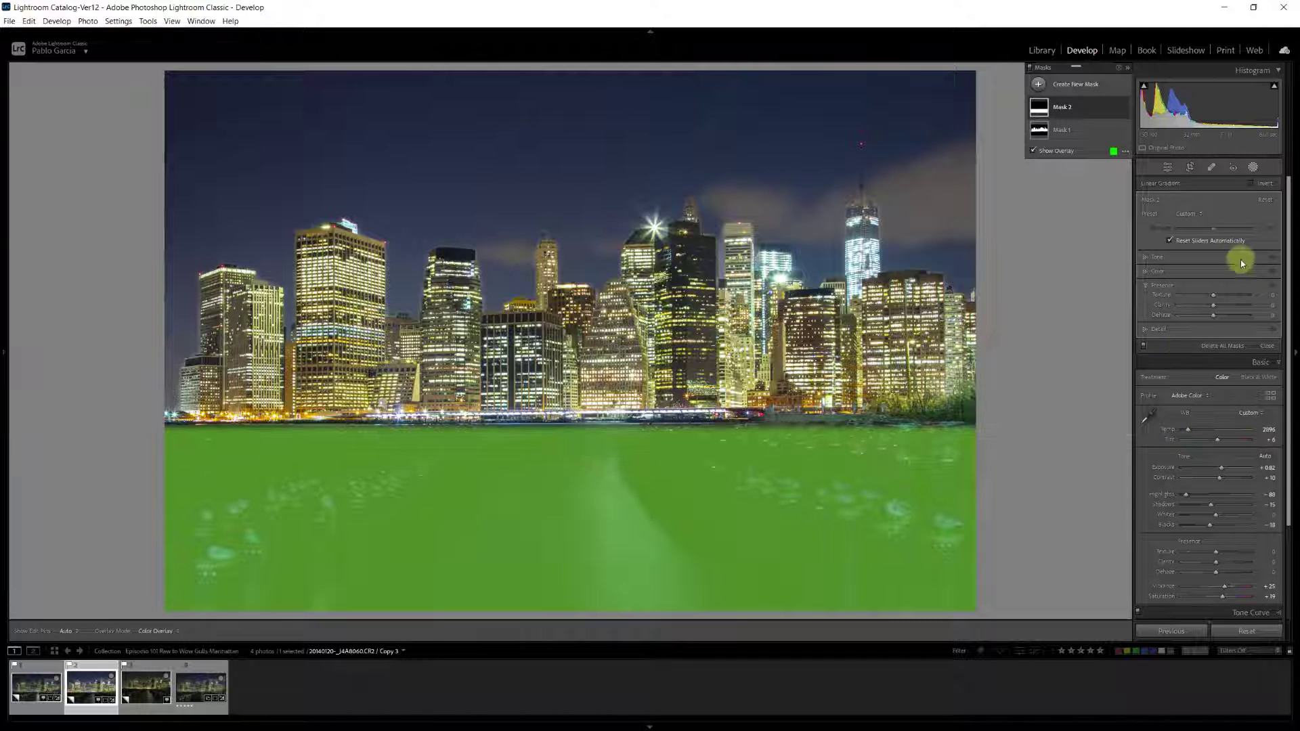
{"action": "left_click", "coordinate": [1159, 259]}
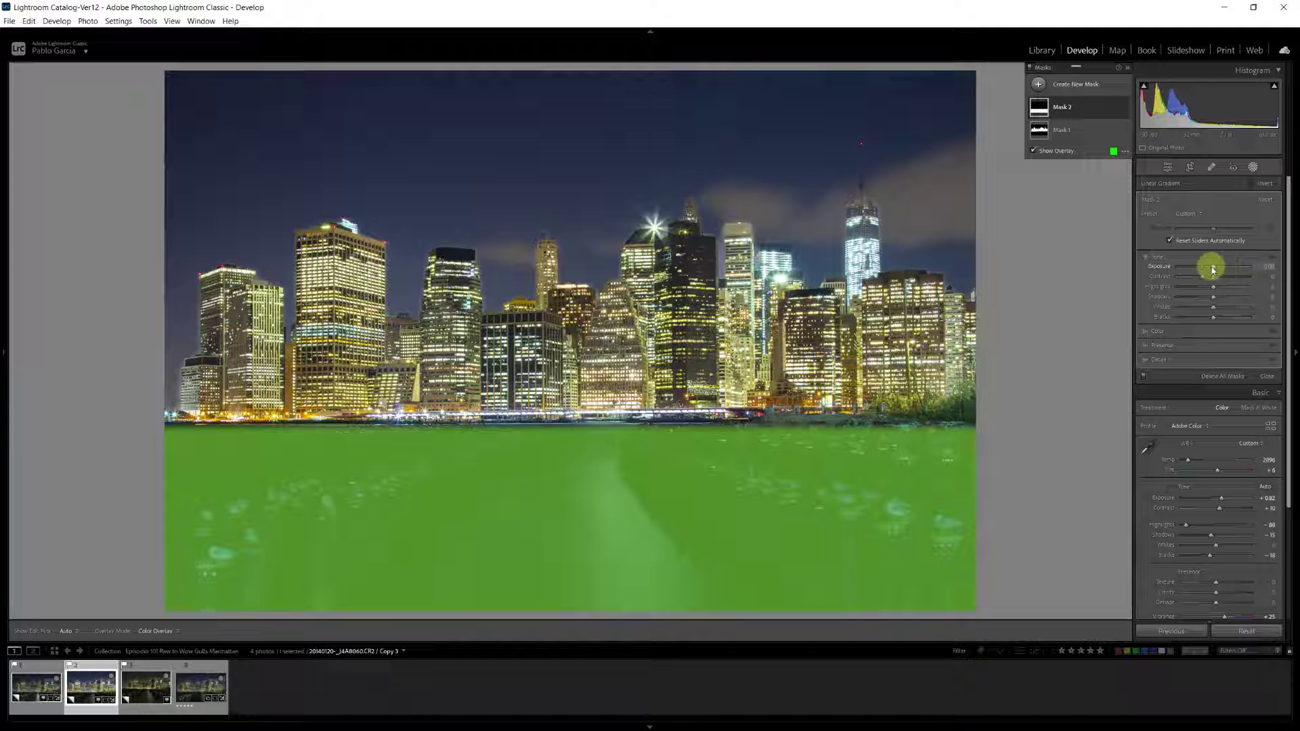
{"action": "left_click_drag", "start_coordinate": [1212, 269], "coordinate": [1223, 270]}
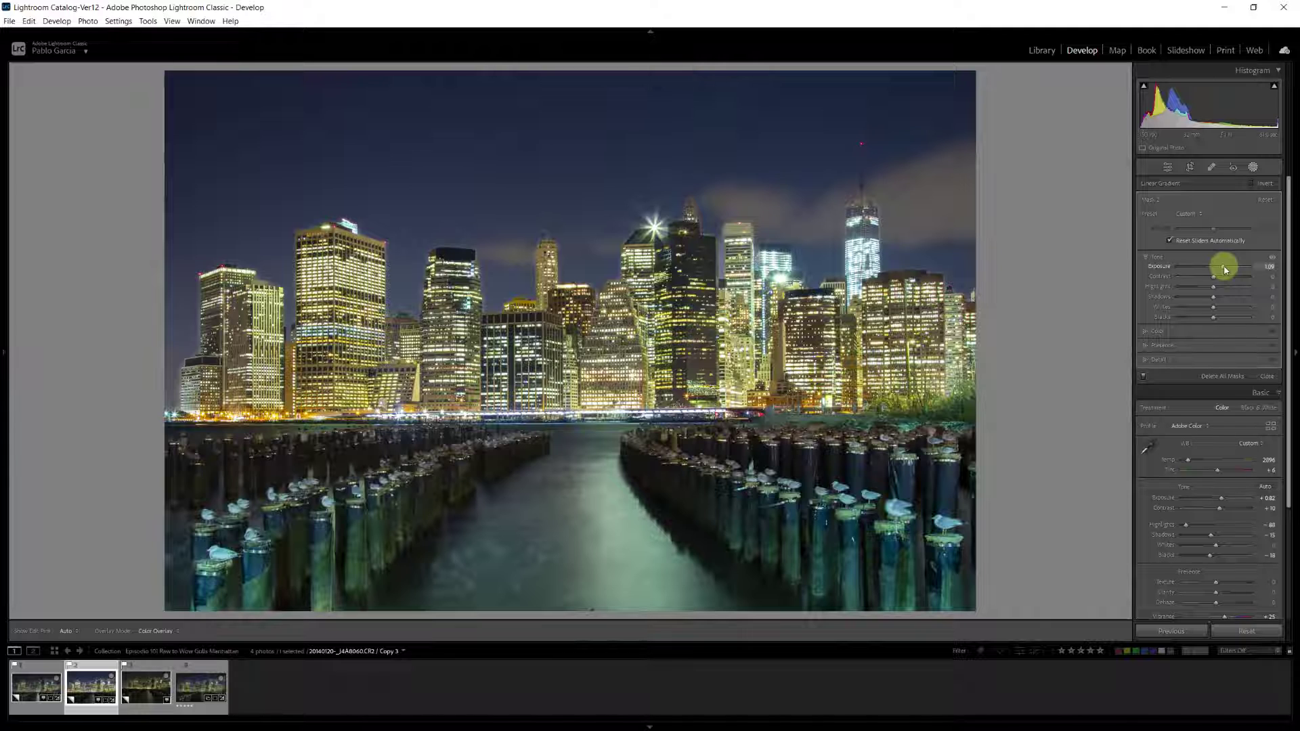
{"action": "mouse_move", "coordinate": [1224, 266]}
{"action": "left_mouse_down"}
{"action": "mouse_move", "coordinate": [1213, 290]}
{"action": "mouse_move", "coordinate": [1222, 277]}
{"action": "left_mouse_up"}
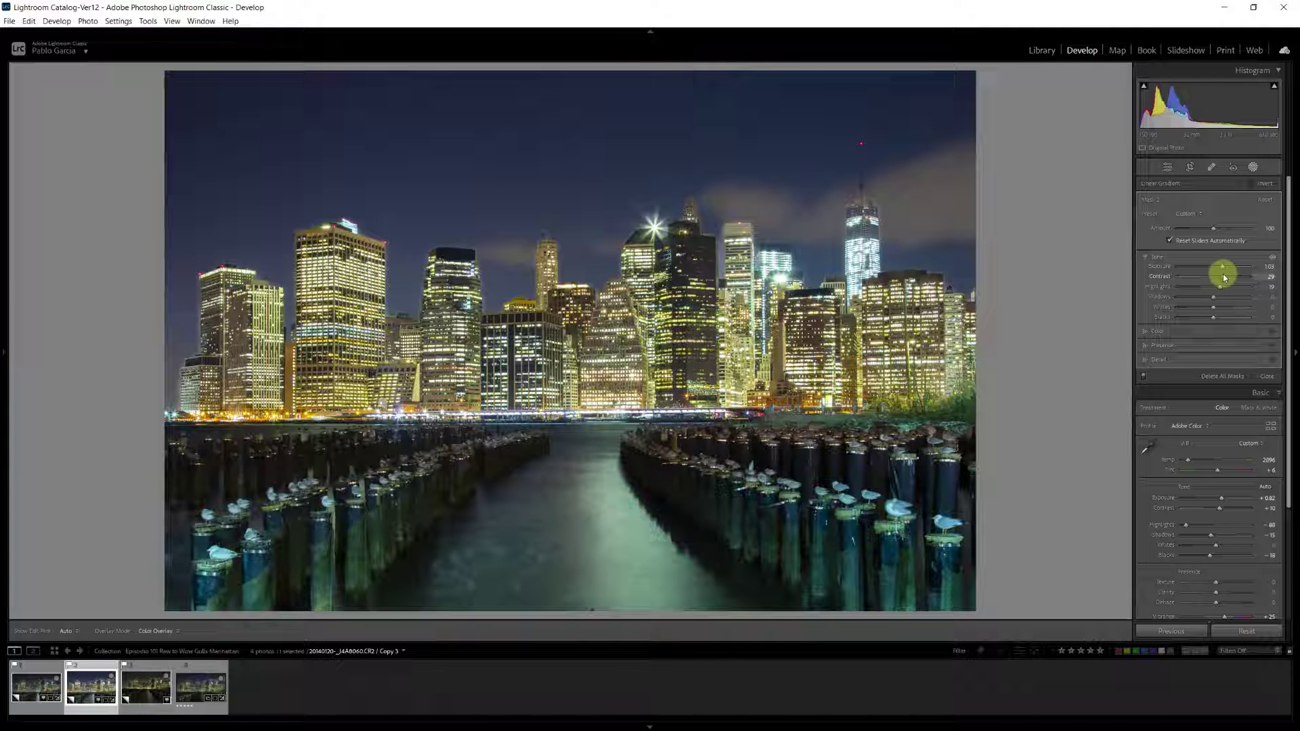
{"action": "left_click_drag", "start_coordinate": [1225, 277], "coordinate": [1211, 300]}
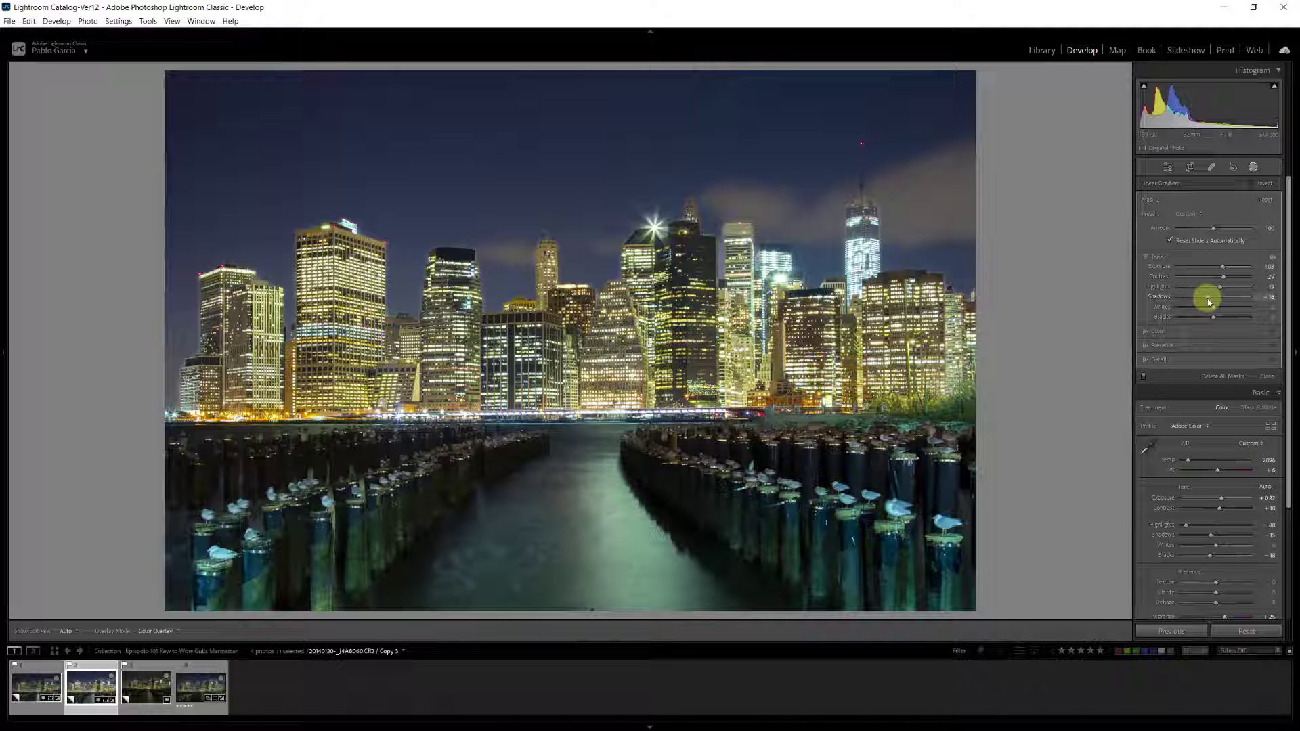
{"action": "left_click_drag", "start_coordinate": [1210, 301], "coordinate": [1210, 301]}
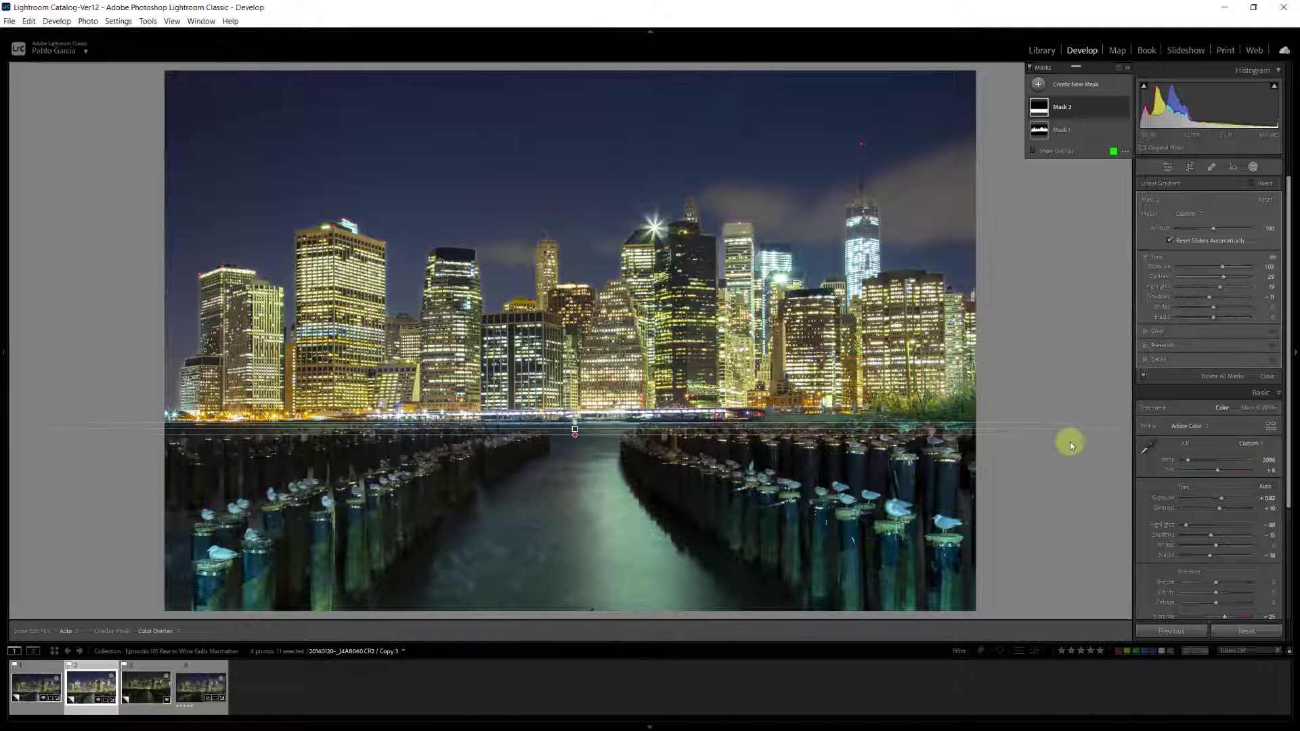
Toggle Mask 2 off and on to compare, leaving it switched on
{"action": "left_click", "coordinate": [1122, 108]}
{"action": "left_click", "coordinate": [1122, 108]}
{"action": "left_click", "coordinate": [1122, 108]}
{"action": "left_click", "coordinate": [1122, 108]}
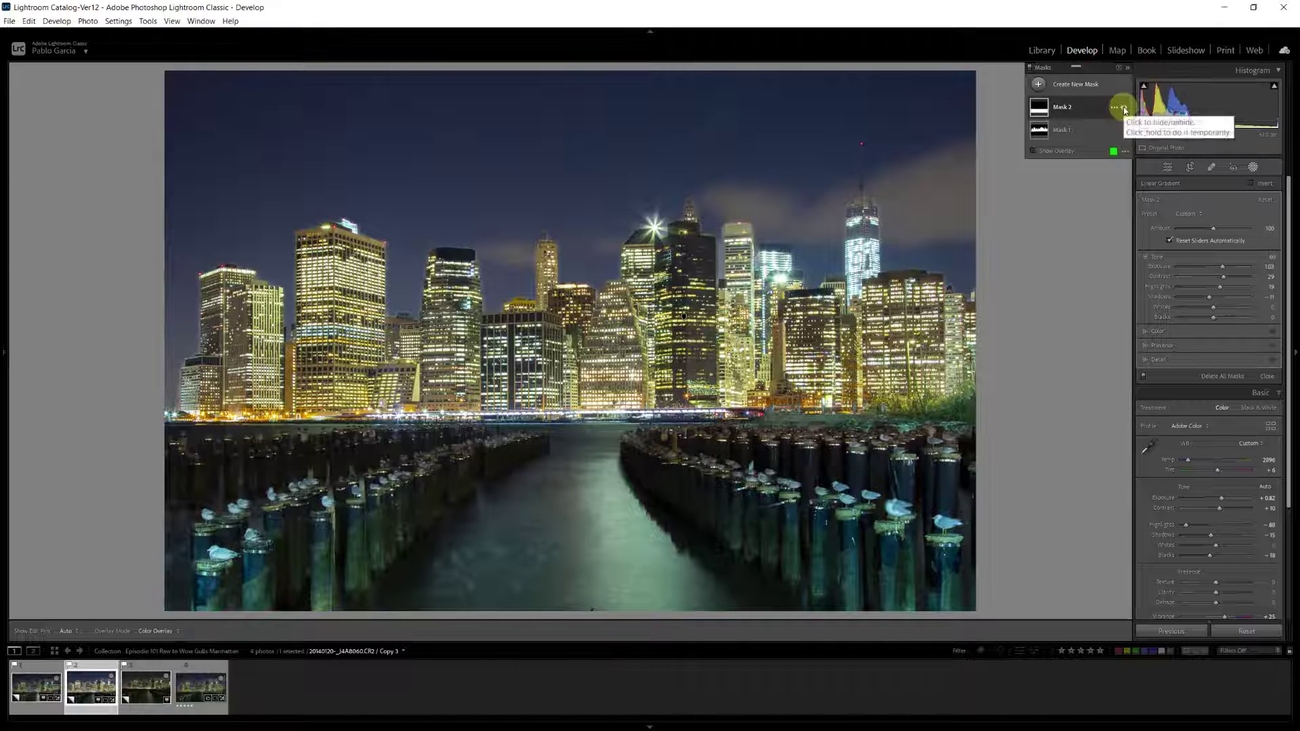
{"action": "left_click", "coordinate": [1122, 109]}
{"action": "left_click", "coordinate": [1122, 109]}
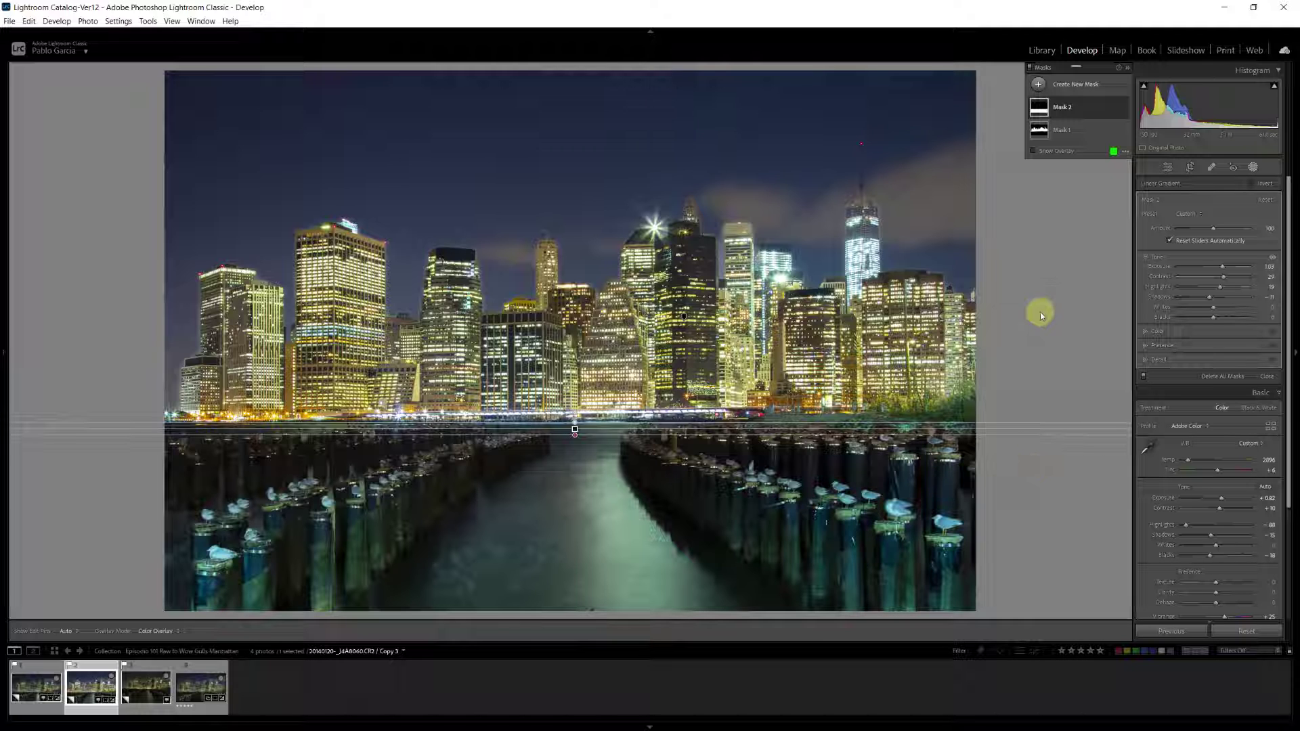
{"action": "left_click", "coordinate": [1038, 84]}
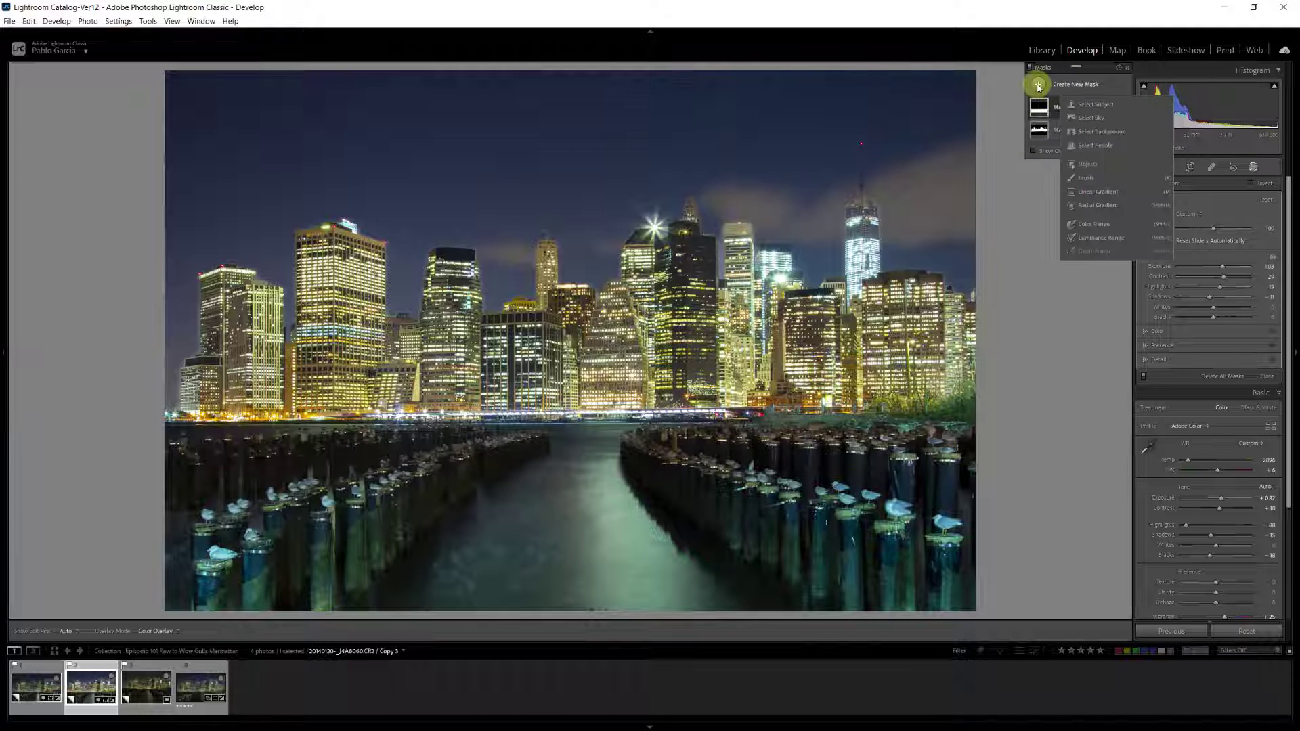
Brush Mask 3 over the left and right rows of pilings and raise its Texture
{"action": "left_click", "coordinate": [1083, 177]}
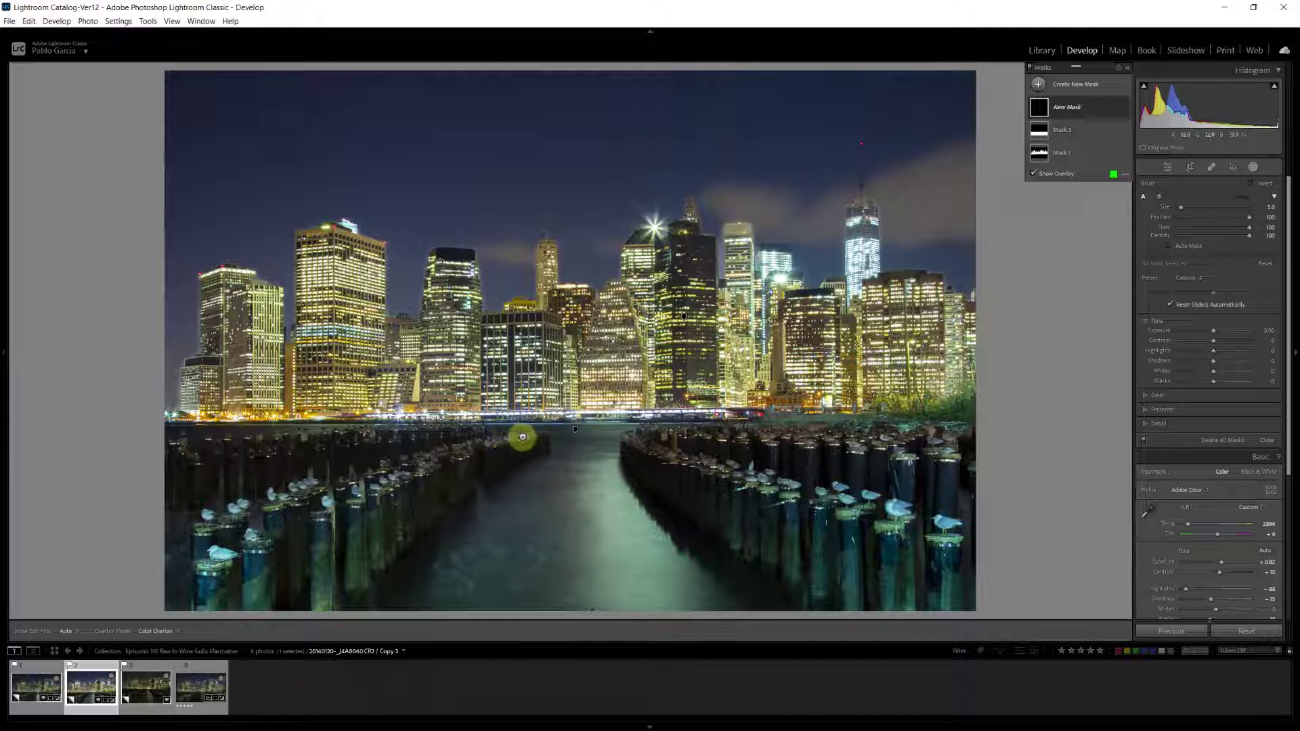
{"action": "mouse_move", "coordinate": [535, 437]}
{"action": "left_mouse_down"}
{"action": "mouse_move", "coordinate": [474, 443]}
{"action": "mouse_move", "coordinate": [314, 505]}
{"action": "mouse_move", "coordinate": [199, 568]}
{"action": "mouse_move", "coordinate": [237, 524]}
{"action": "mouse_move", "coordinate": [359, 474]}
{"action": "mouse_move", "coordinate": [521, 439]}
{"action": "left_mouse_up"}
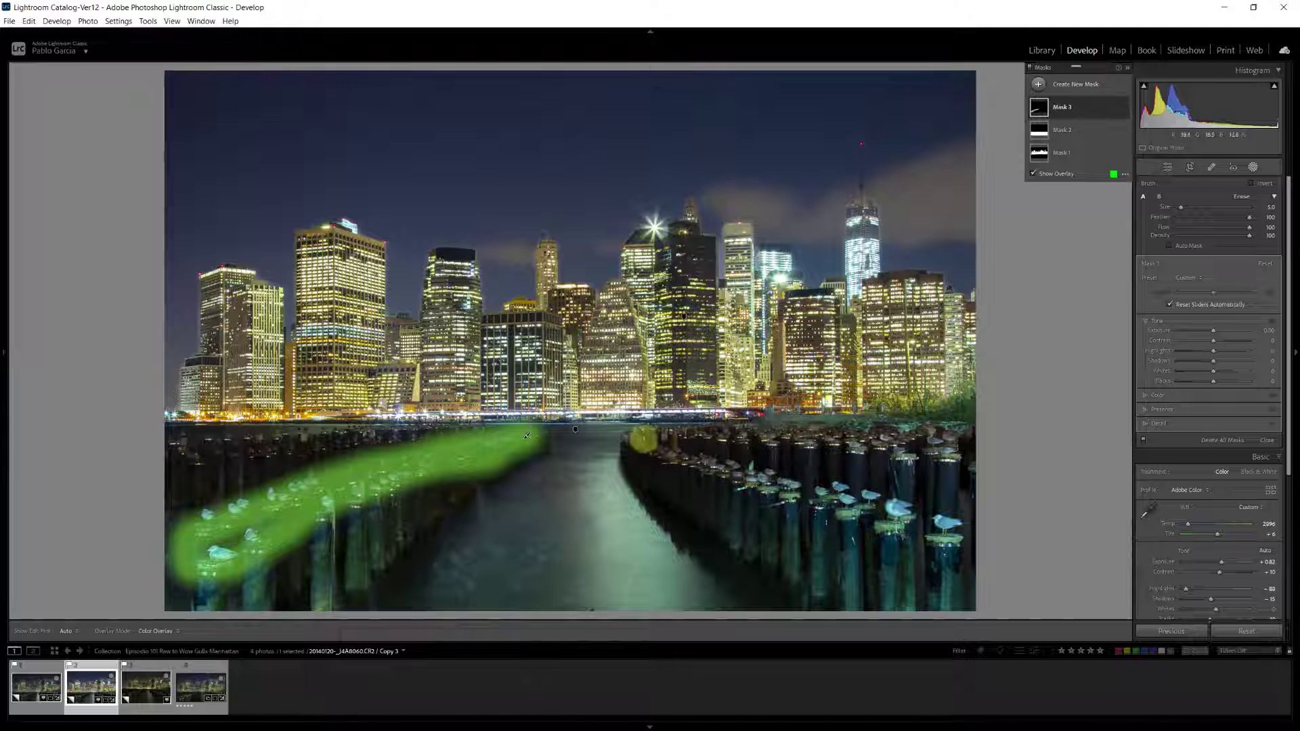
{"action": "left_click_drag", "start_coordinate": [641, 435], "coordinate": [948, 527]}
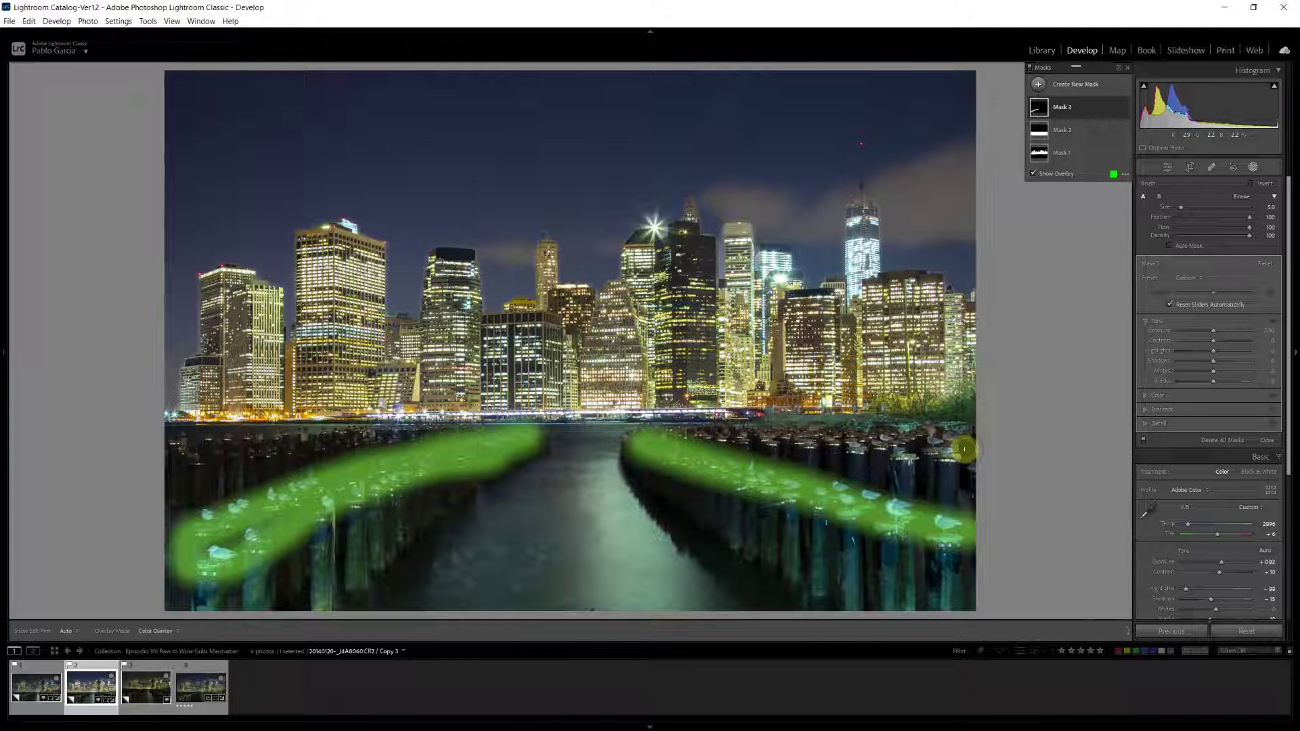
{"action": "left_click_drag", "start_coordinate": [961, 449], "coordinate": [711, 436]}
{"action": "left_click_drag", "start_coordinate": [904, 427], "coordinate": [961, 437]}
{"action": "left_click_drag", "start_coordinate": [696, 441], "coordinate": [704, 443]}
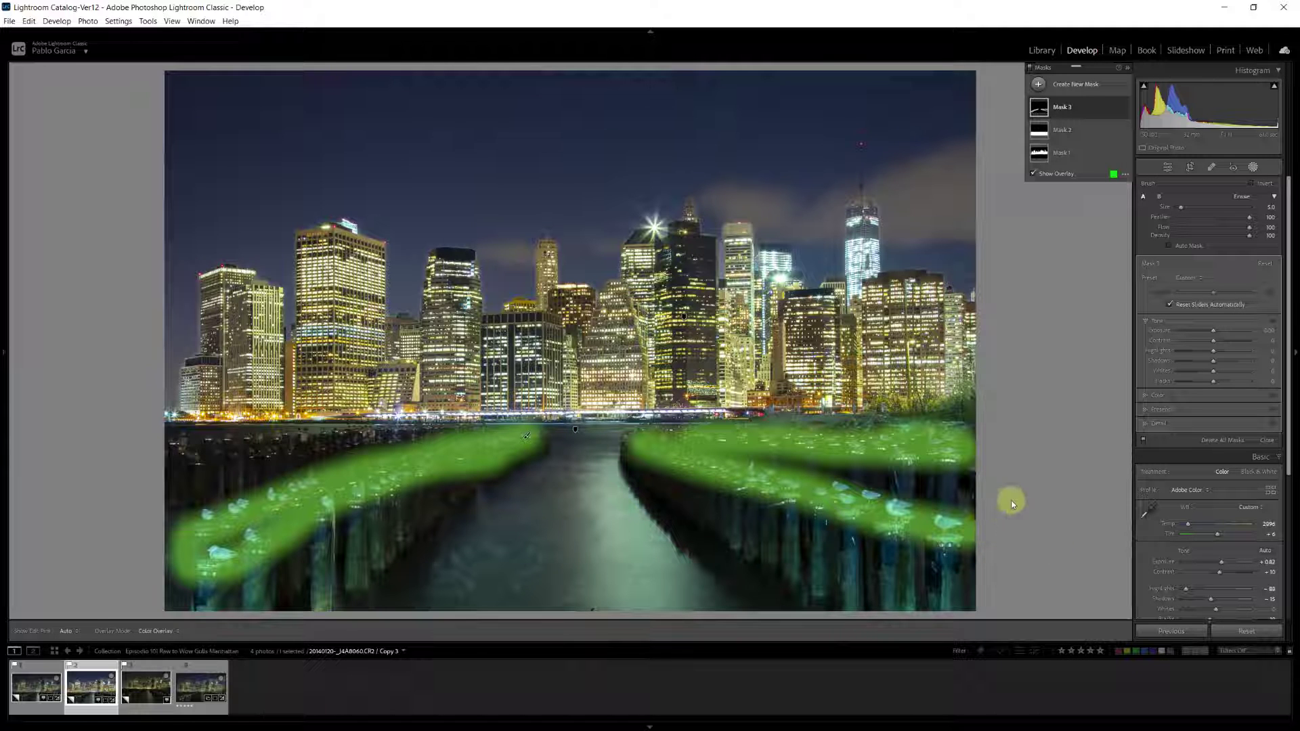
{"action": "left_click", "coordinate": [1167, 409]}
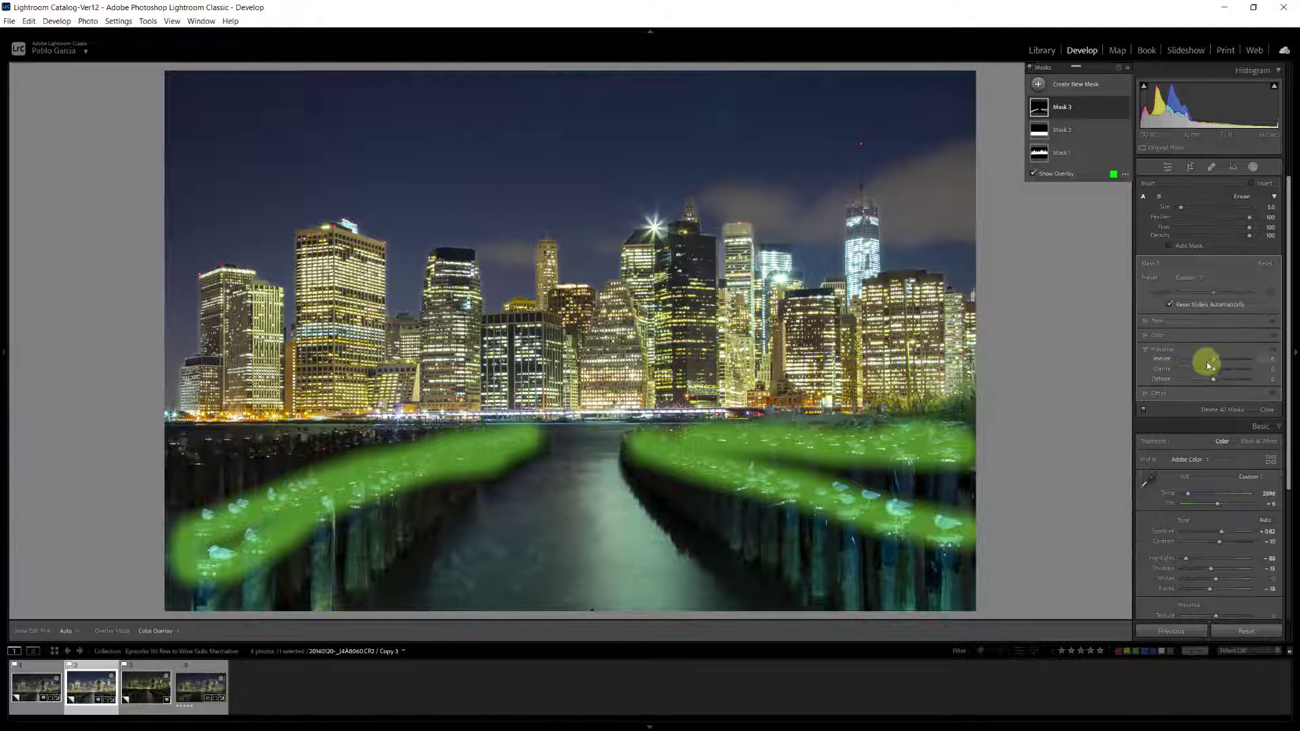
{"action": "left_click_drag", "start_coordinate": [1213, 360], "coordinate": [1221, 370]}
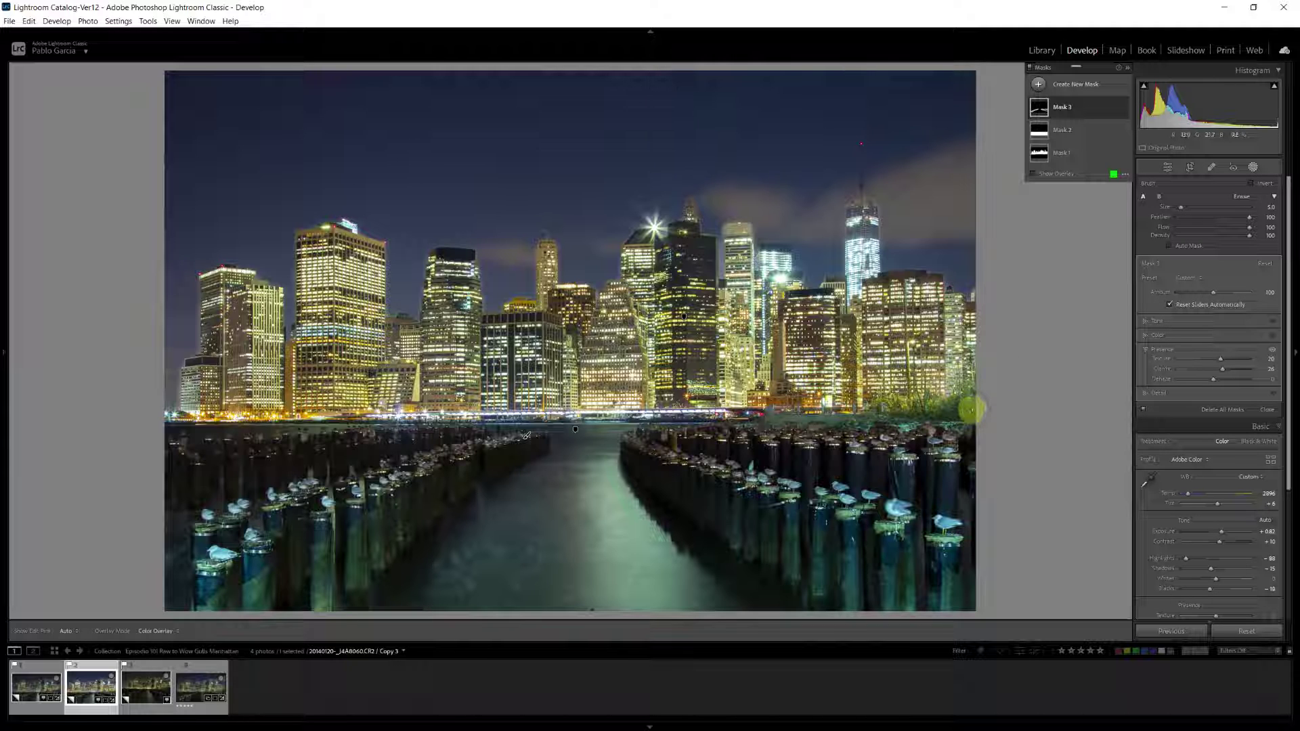
Brush Mask 4 over the right-side trees, set exposure to -0.28 and saturation to about -20
{"action": "left_click", "coordinate": [1041, 85]}
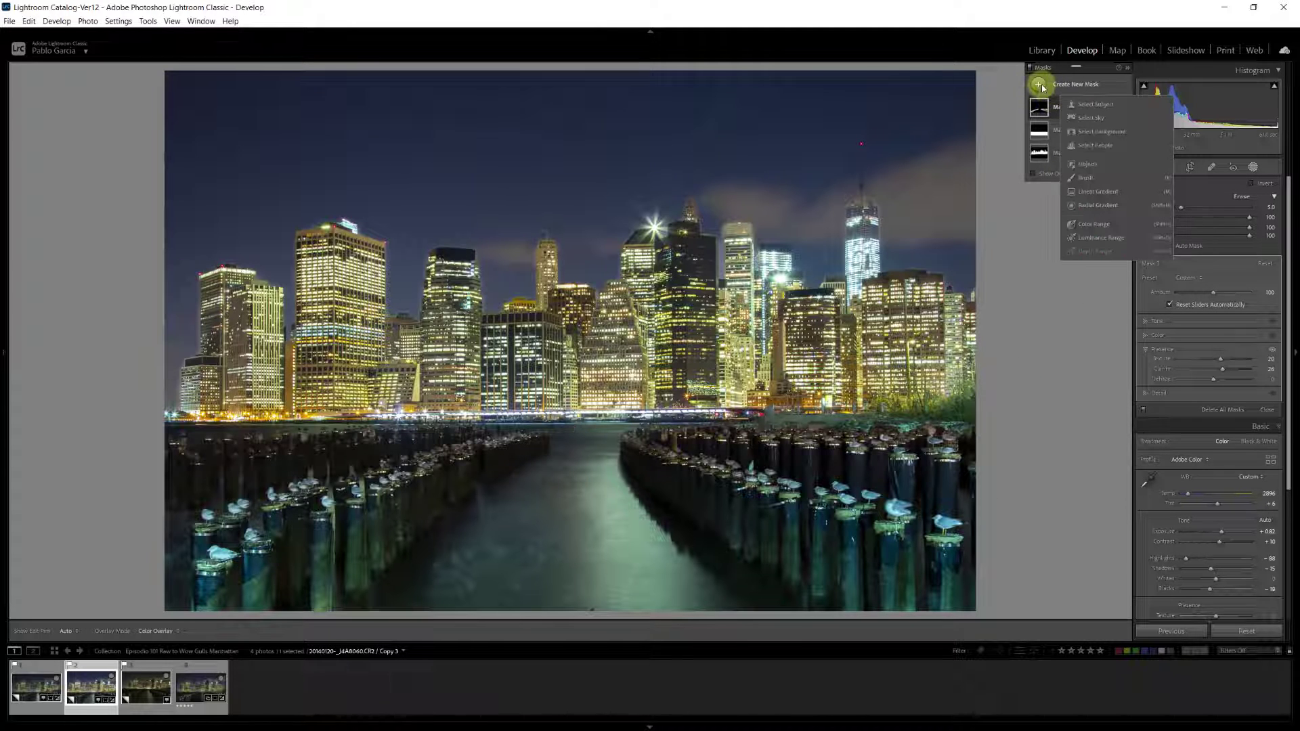
{"action": "left_click", "coordinate": [1083, 178]}
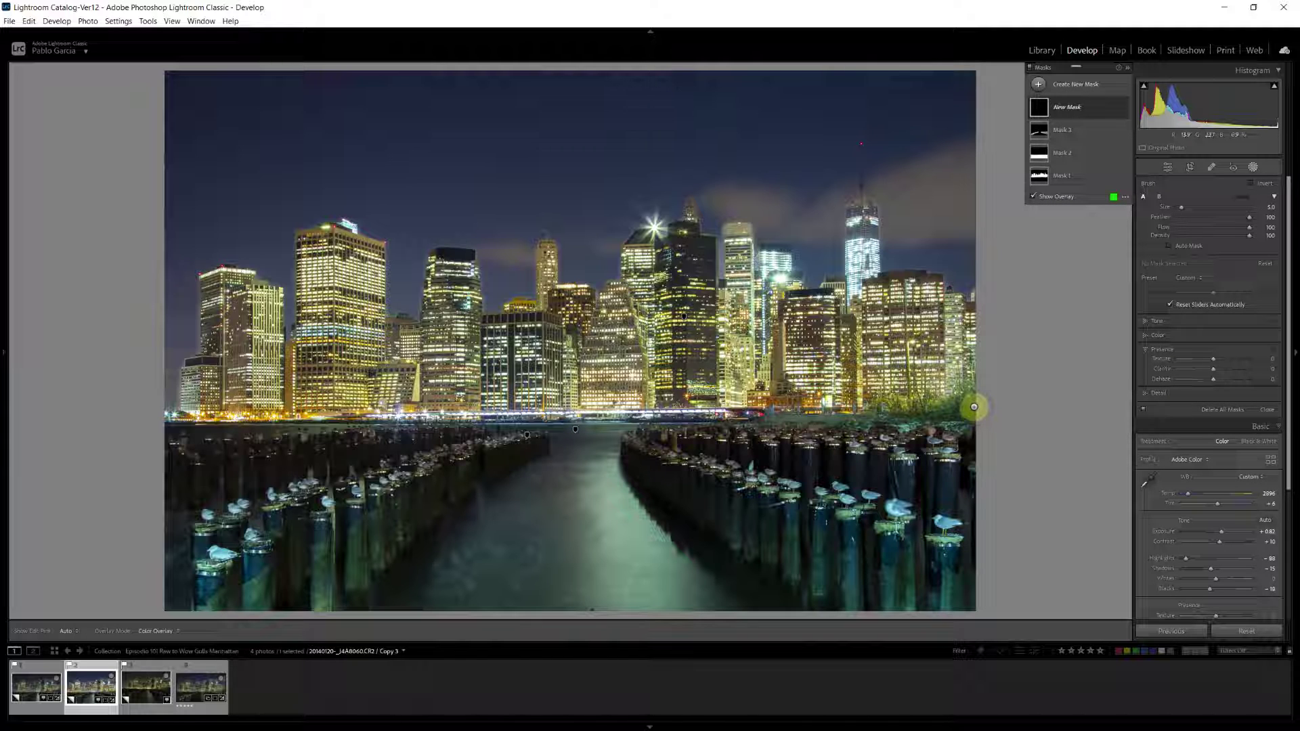
{"action": "mouse_move", "coordinate": [974, 407]}
{"action": "left_mouse_down"}
{"action": "mouse_move", "coordinate": [971, 394]}
{"action": "mouse_move", "coordinate": [880, 415]}
{"action": "mouse_move", "coordinate": [981, 423]}
{"action": "left_mouse_up"}
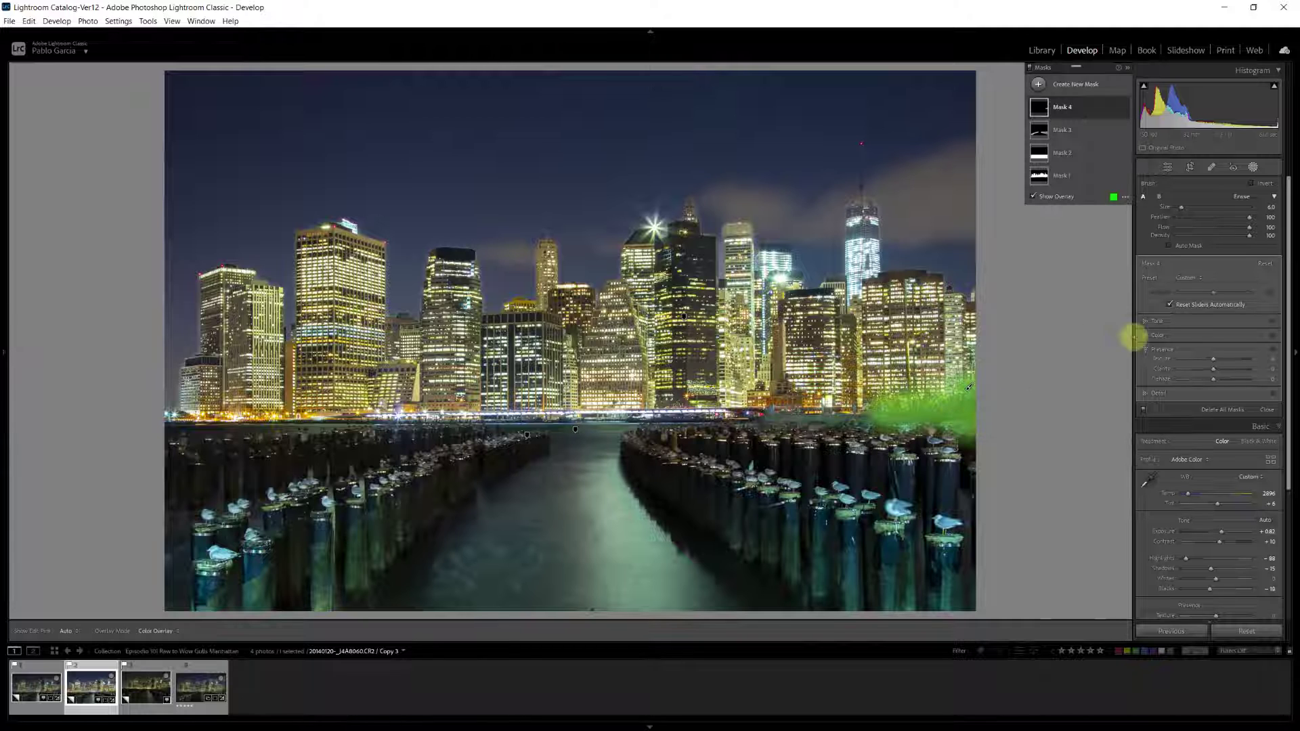
{"action": "left_click", "coordinate": [1175, 320]}
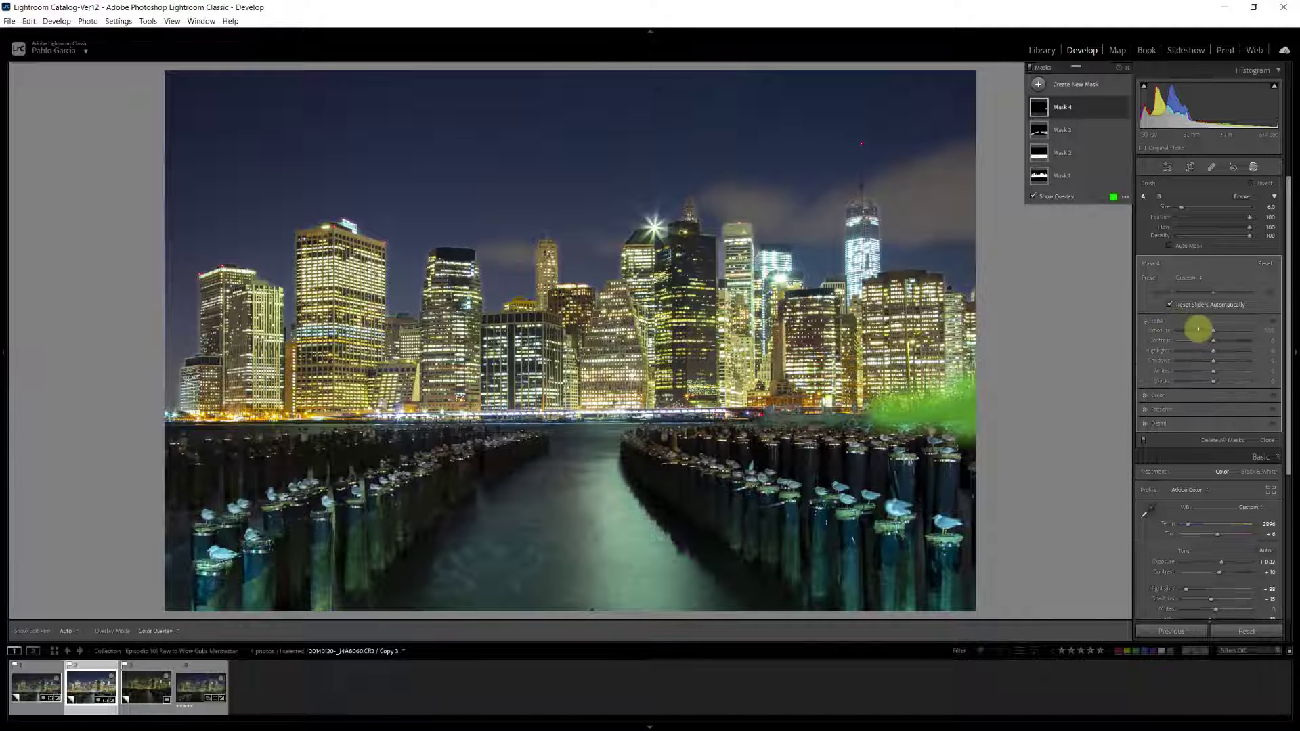
{"action": "left_click_drag", "start_coordinate": [1212, 330], "coordinate": [1209, 329]}
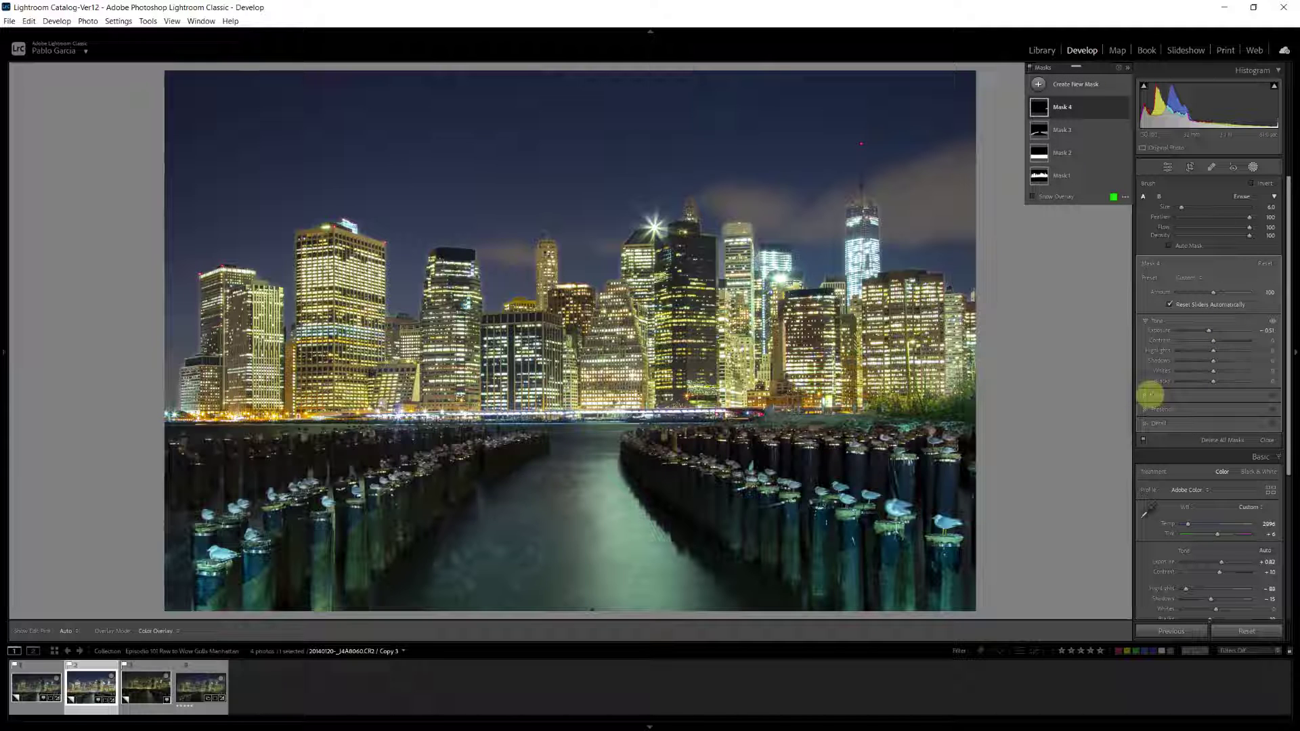
{"action": "left_click", "coordinate": [1154, 395]}
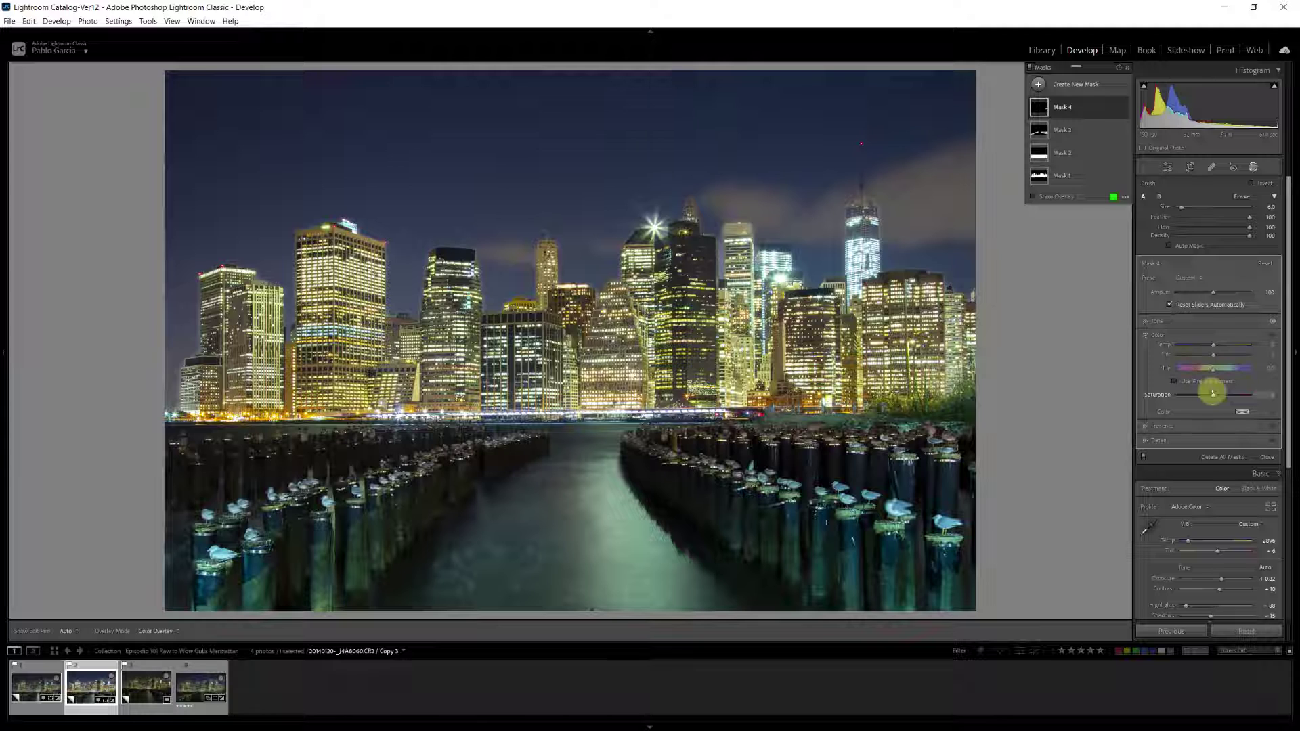
{"action": "left_click_drag", "start_coordinate": [1213, 394], "coordinate": [1206, 395]}
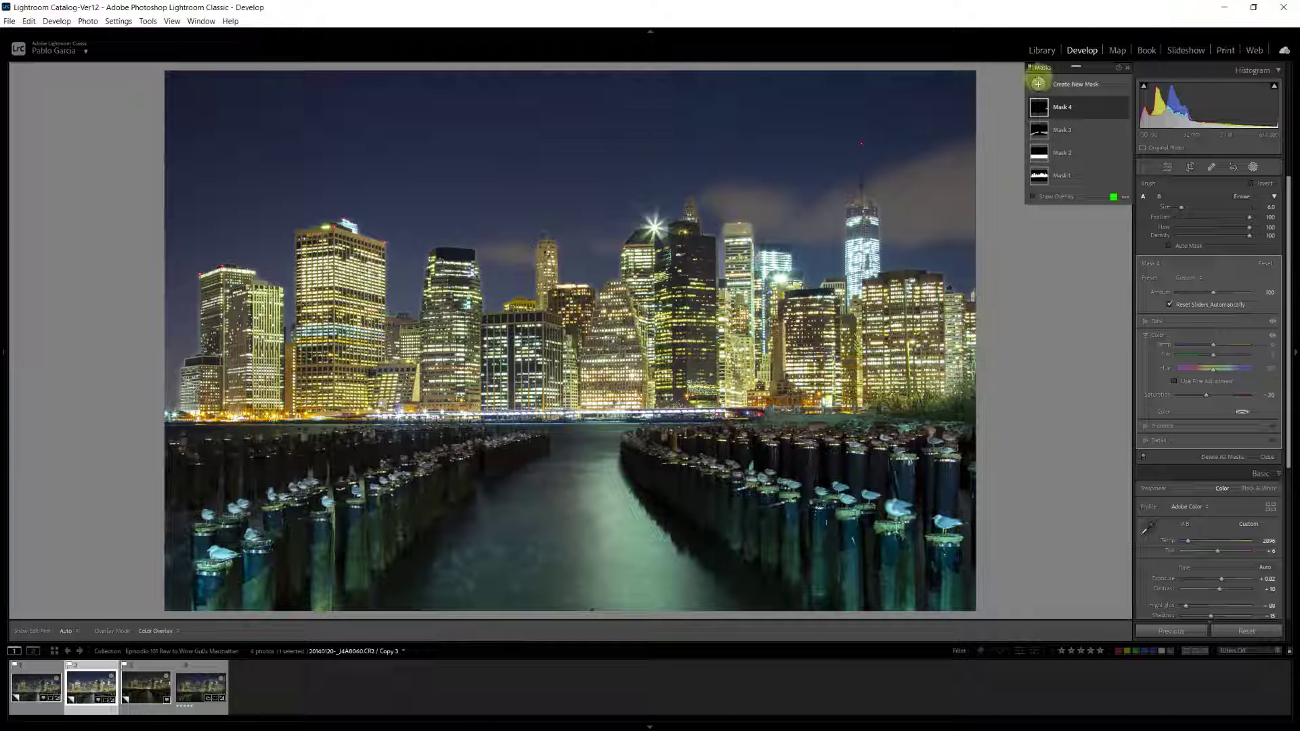
Paint a new brush mask, Mask 5, over the water channel
{"action": "left_click", "coordinate": [1037, 84]}
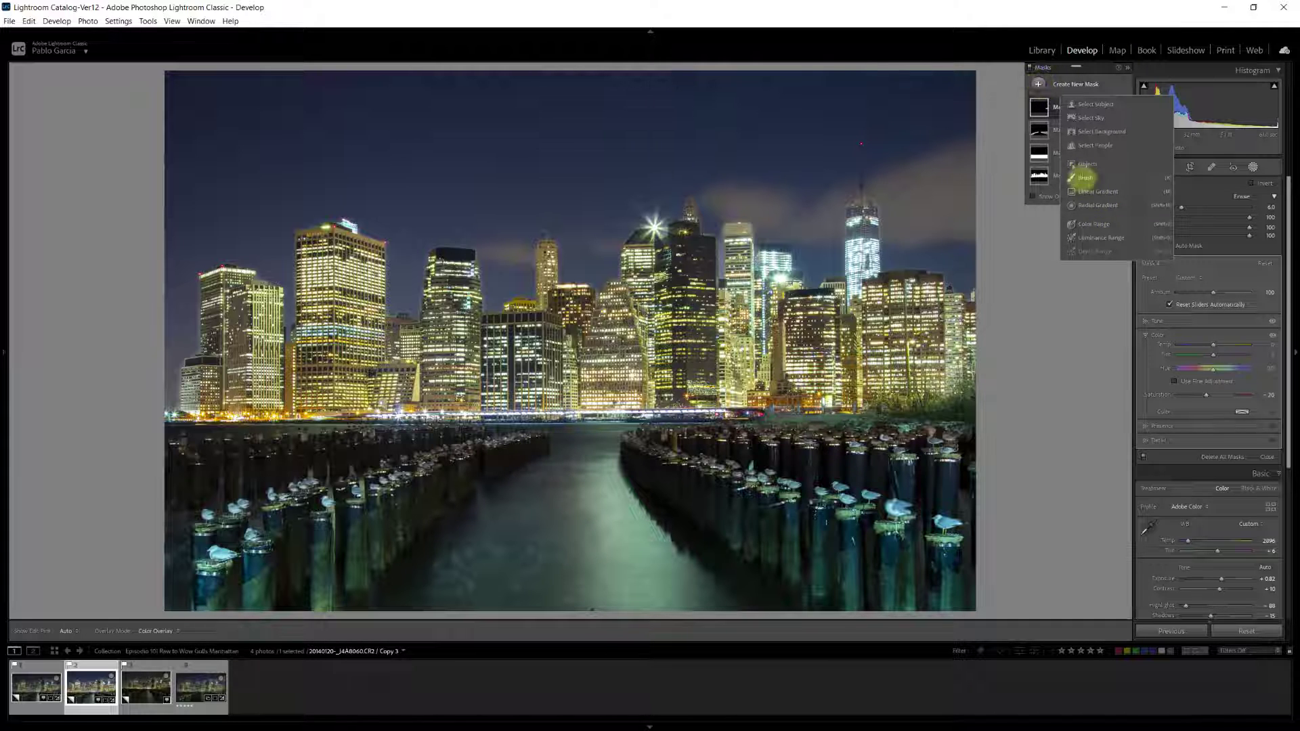
{"action": "left_click", "coordinate": [1083, 177]}
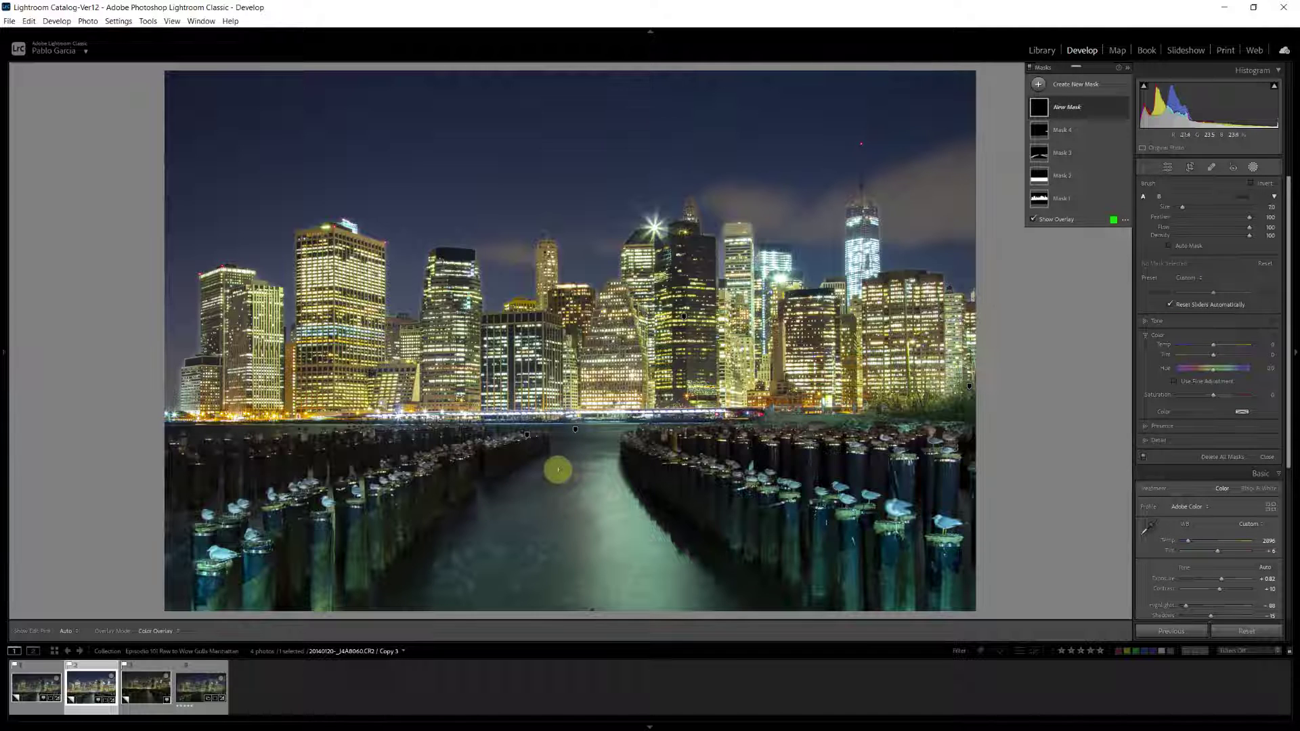
{"action": "mouse_move", "coordinate": [557, 464]}
{"action": "left_mouse_down"}
{"action": "mouse_move", "coordinate": [431, 597]}
{"action": "mouse_move", "coordinate": [481, 574]}
{"action": "mouse_move", "coordinate": [573, 463]}
{"action": "mouse_move", "coordinate": [485, 605]}
{"action": "mouse_move", "coordinate": [521, 599]}
{"action": "mouse_move", "coordinate": [552, 568]}
{"action": "mouse_move", "coordinate": [574, 512]}
{"action": "mouse_move", "coordinate": [570, 471]}
{"action": "mouse_move", "coordinate": [515, 589]}
{"action": "mouse_move", "coordinate": [391, 614]}
{"action": "left_mouse_up"}
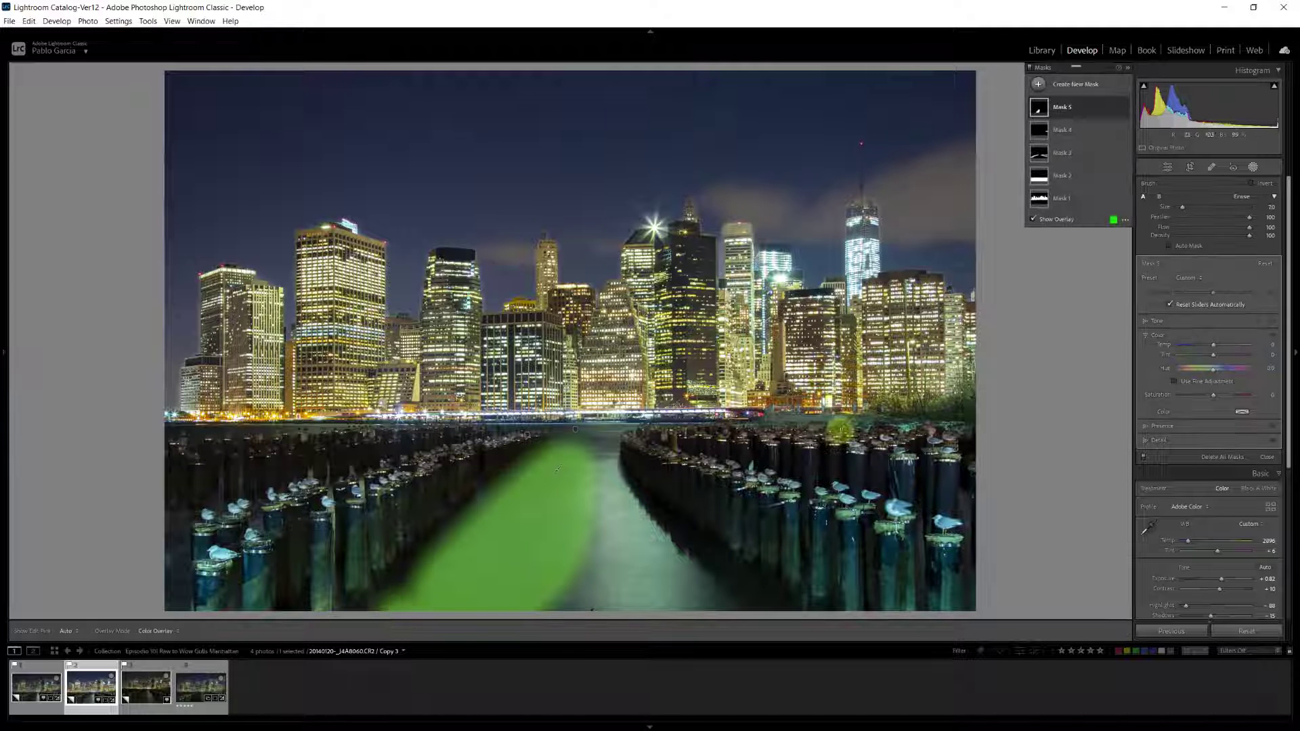
Darken the masked water to −0.91 exposure, deepen its shadows and lower Clarity to about −39
{"action": "left_click", "coordinate": [1161, 320]}
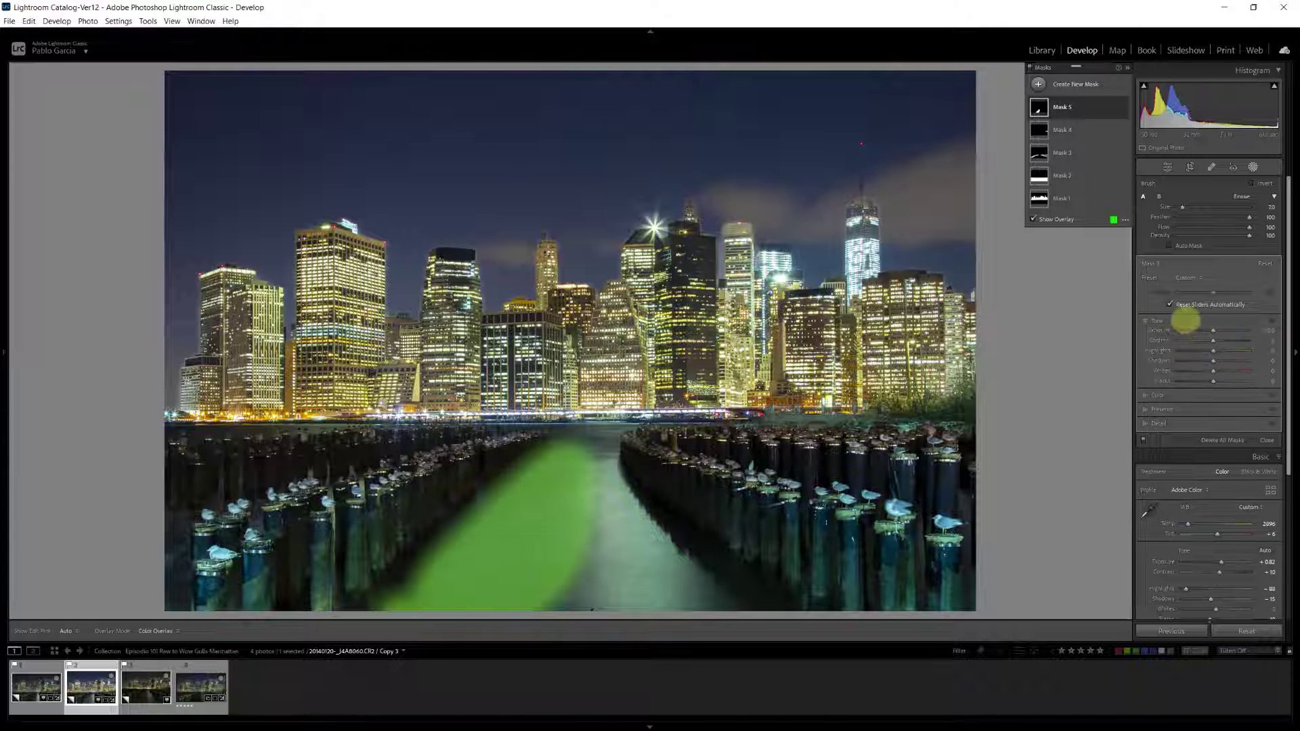
{"action": "left_click_drag", "start_coordinate": [1184, 329], "coordinate": [1203, 332]}
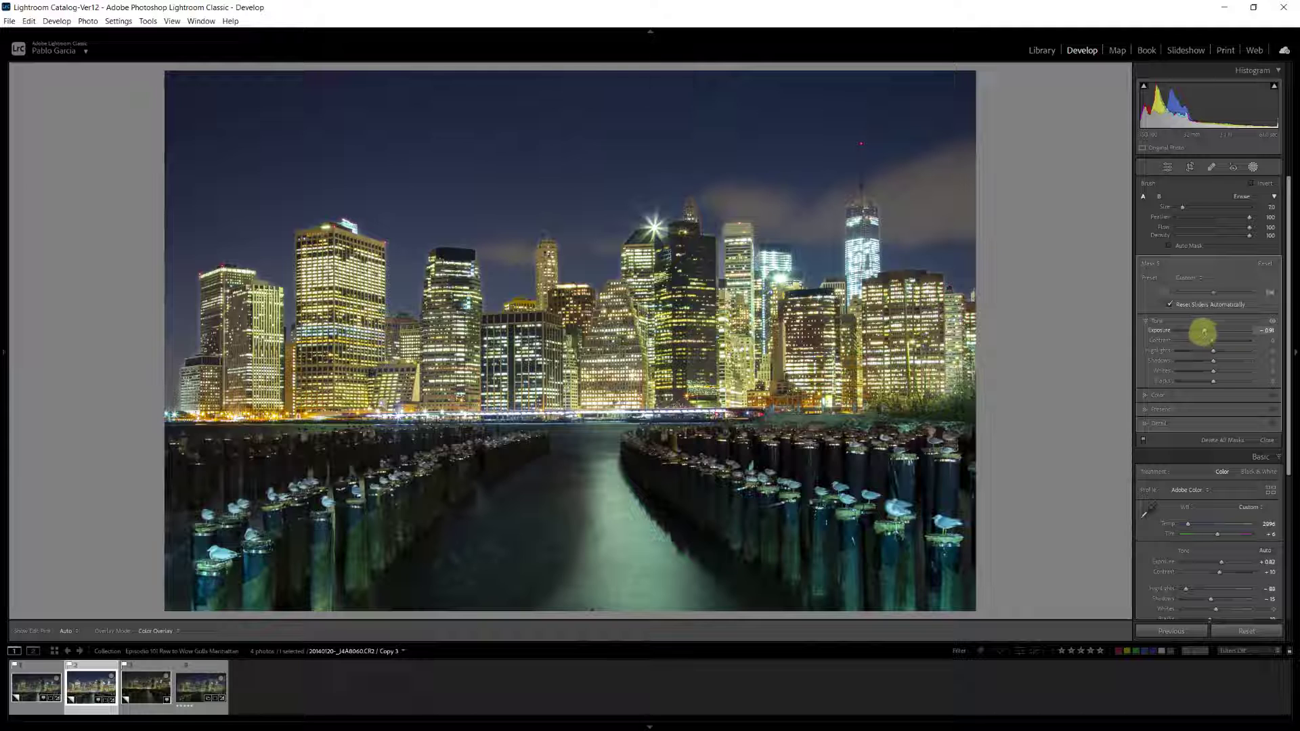
{"action": "left_click_drag", "start_coordinate": [1204, 330], "coordinate": [1204, 333]}
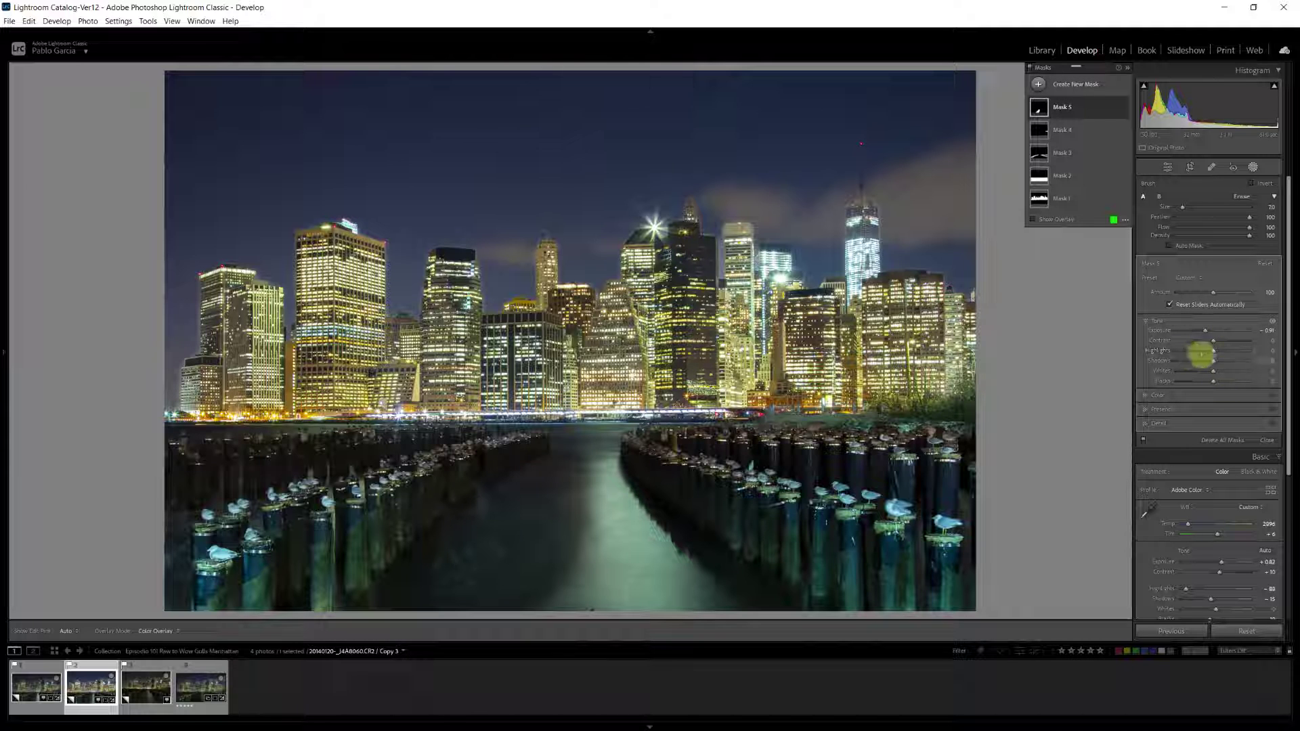
{"action": "left_click_drag", "start_coordinate": [1214, 359], "coordinate": [1210, 359]}
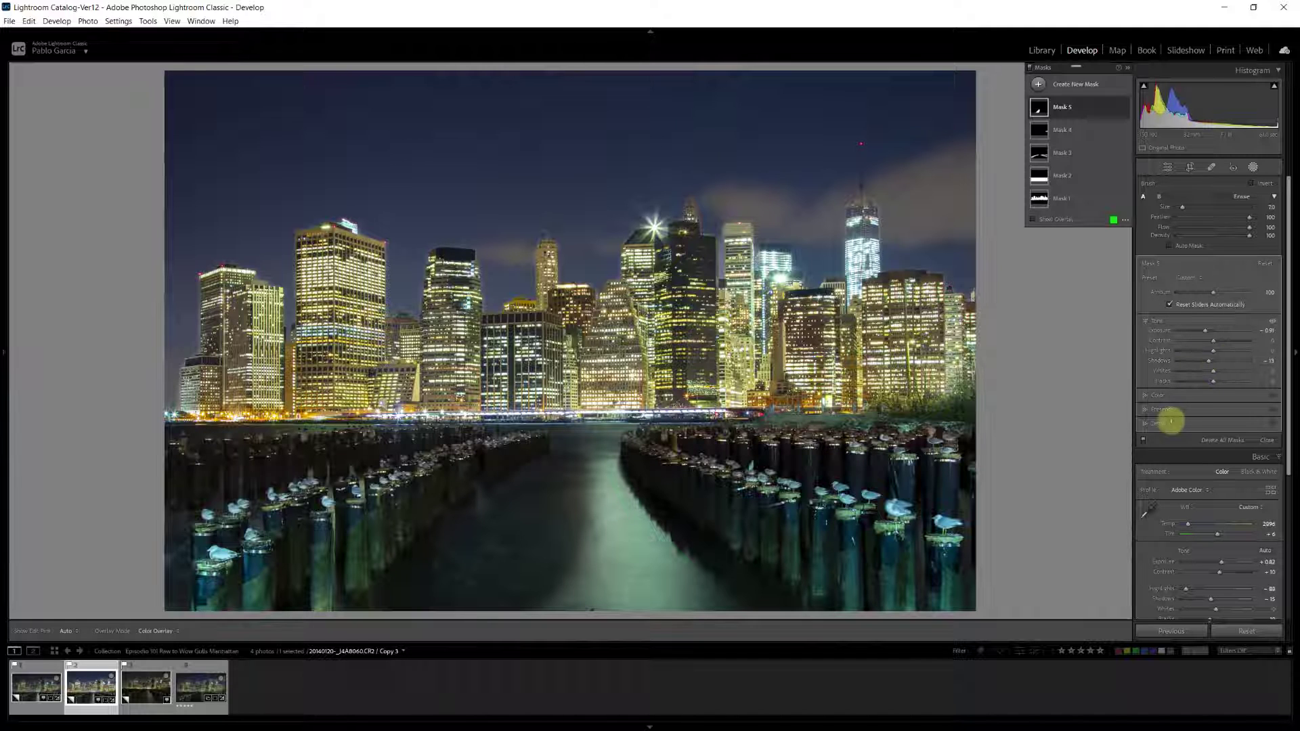
{"action": "left_click", "coordinate": [1178, 409]}
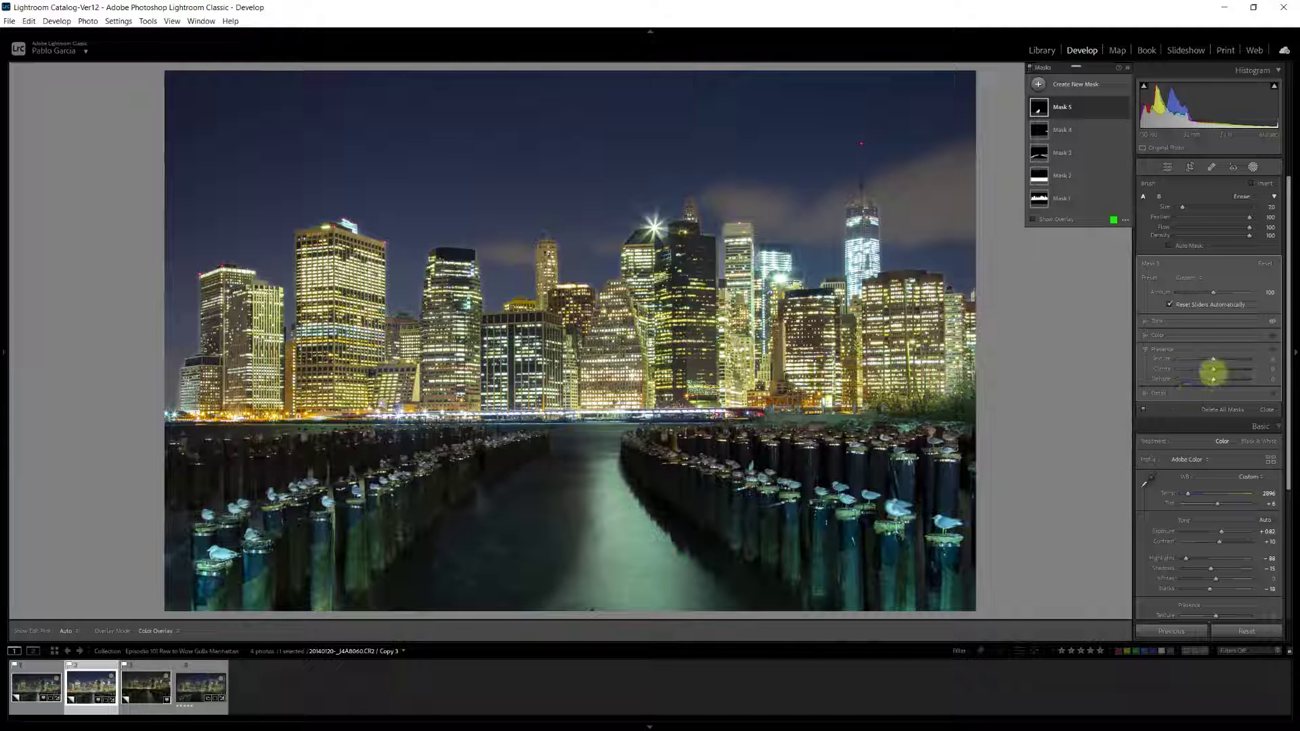
{"action": "left_click_drag", "start_coordinate": [1212, 368], "coordinate": [1199, 369]}
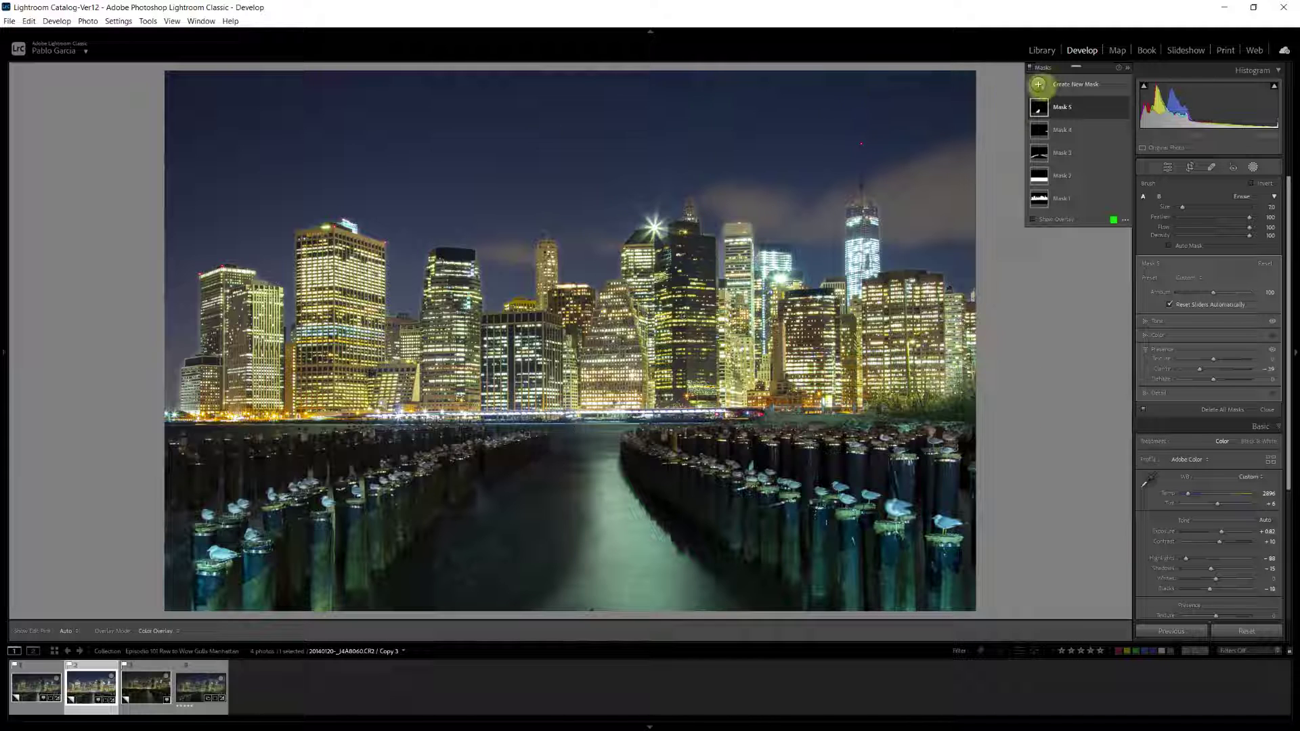
Add a Select Sky mask with exposure near −0.46 and slightly raised whites, then hide it to compare
{"action": "left_click", "coordinate": [1038, 84]}
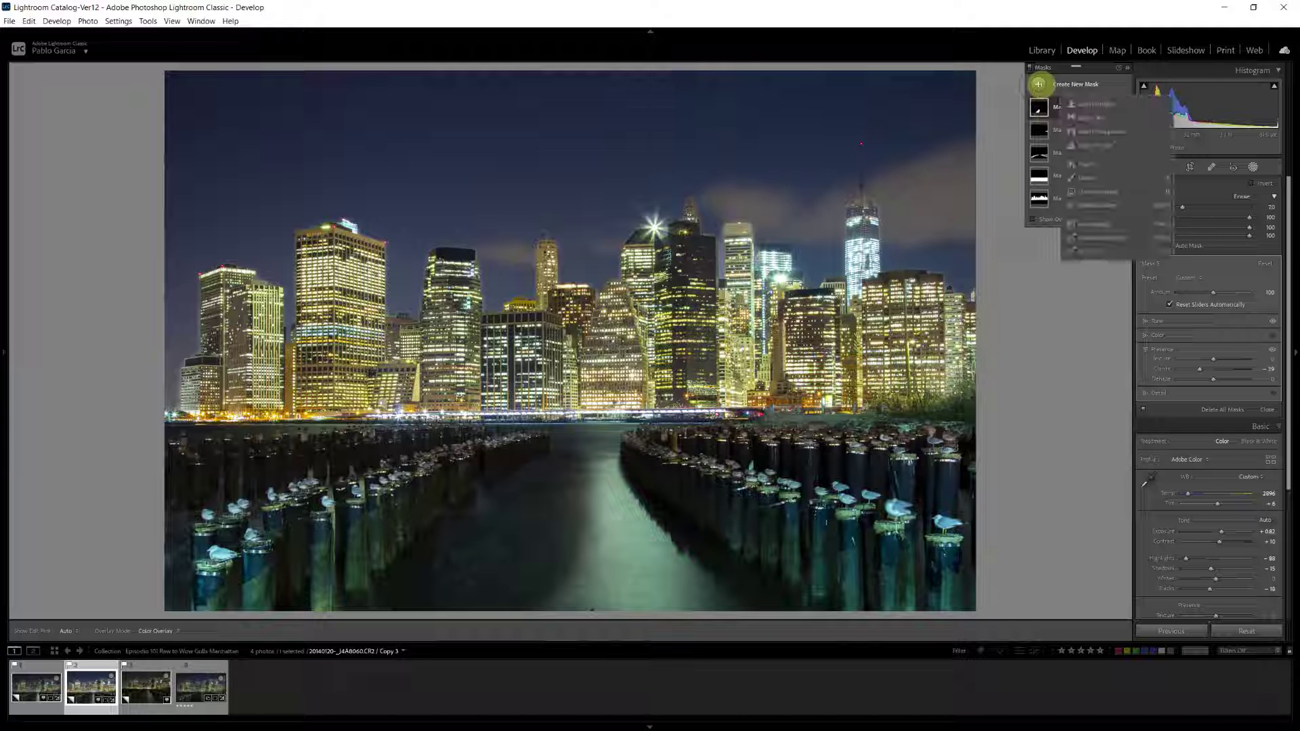
{"action": "left_click", "coordinate": [1079, 117]}
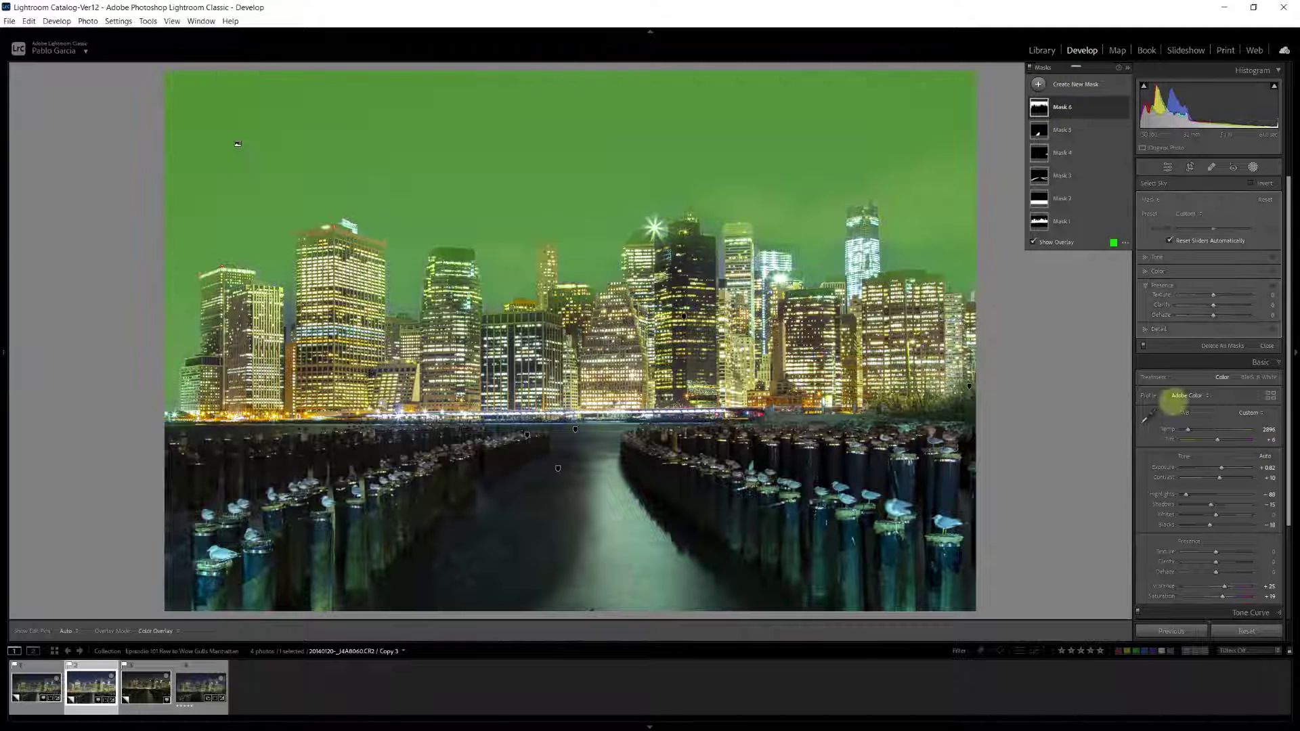
{"action": "left_click", "coordinate": [1196, 259]}
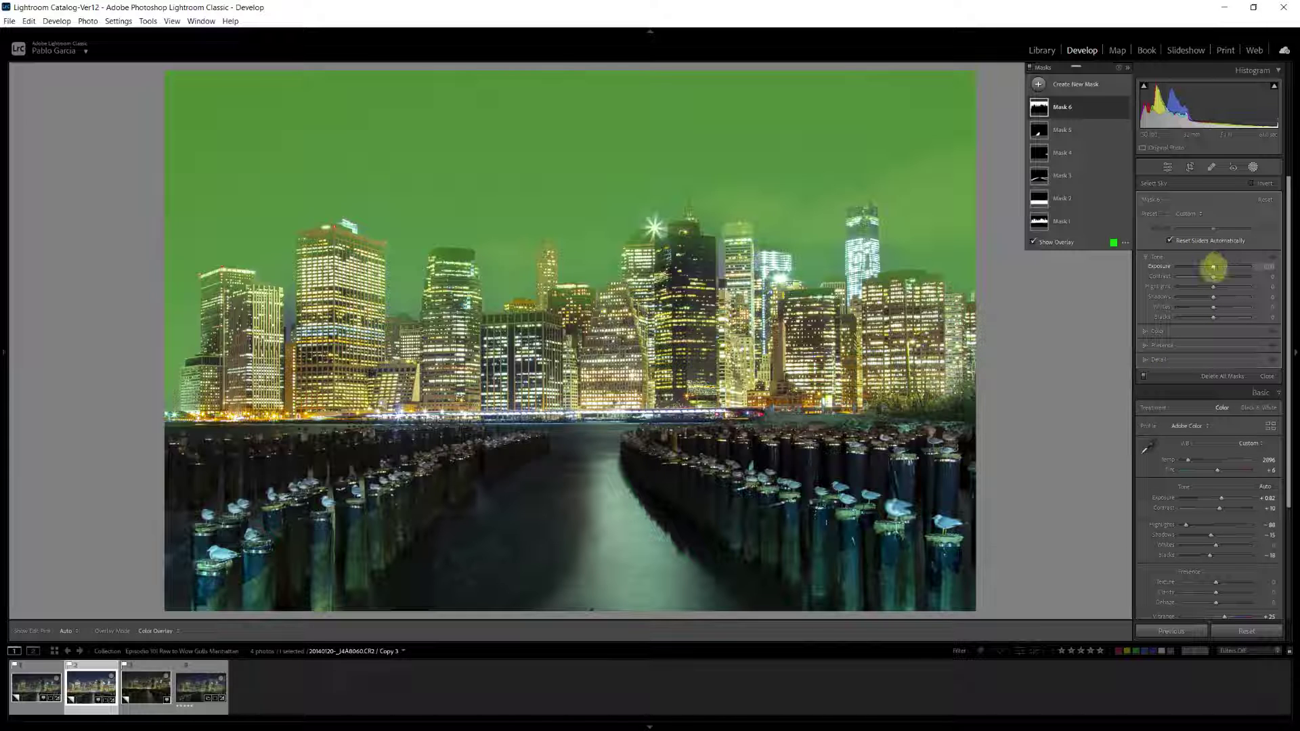
{"action": "left_click_drag", "start_coordinate": [1215, 266], "coordinate": [1209, 269]}
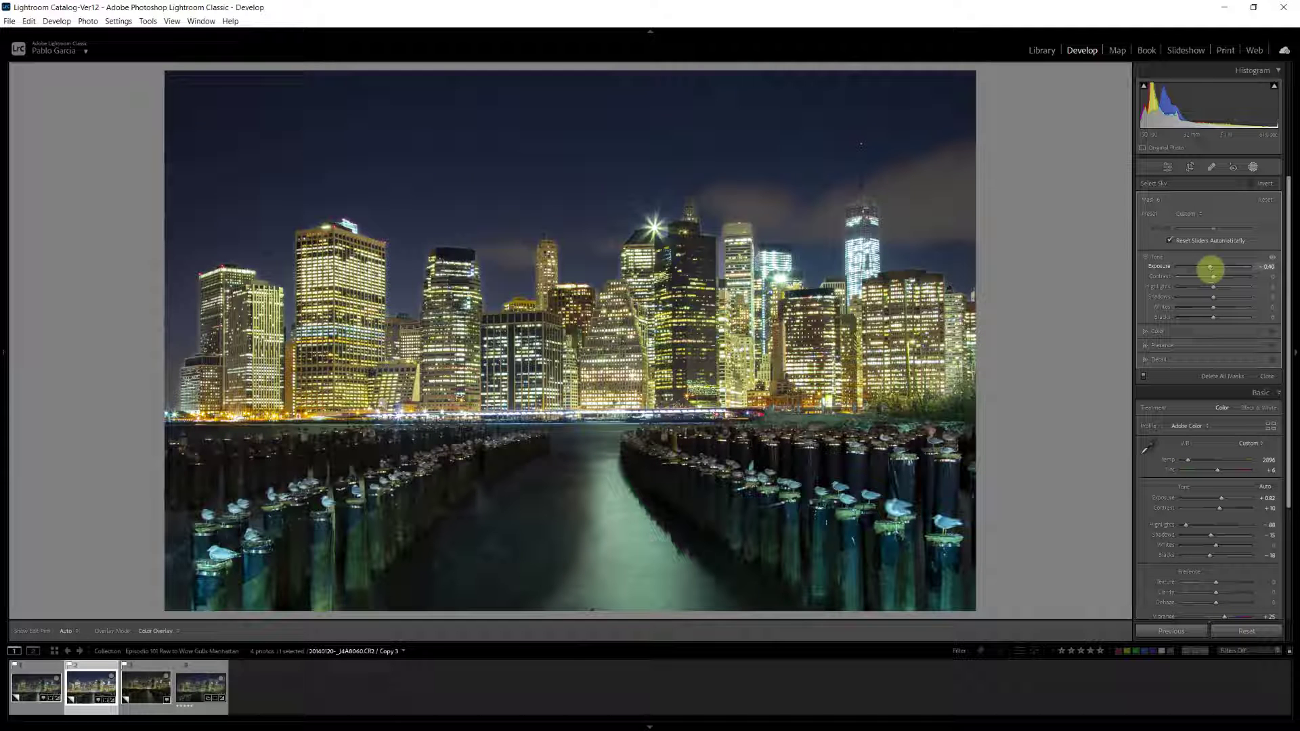
{"action": "left_click_drag", "start_coordinate": [1209, 269], "coordinate": [1209, 269]}
{"action": "left_click_drag", "start_coordinate": [1214, 306], "coordinate": [1218, 308]}
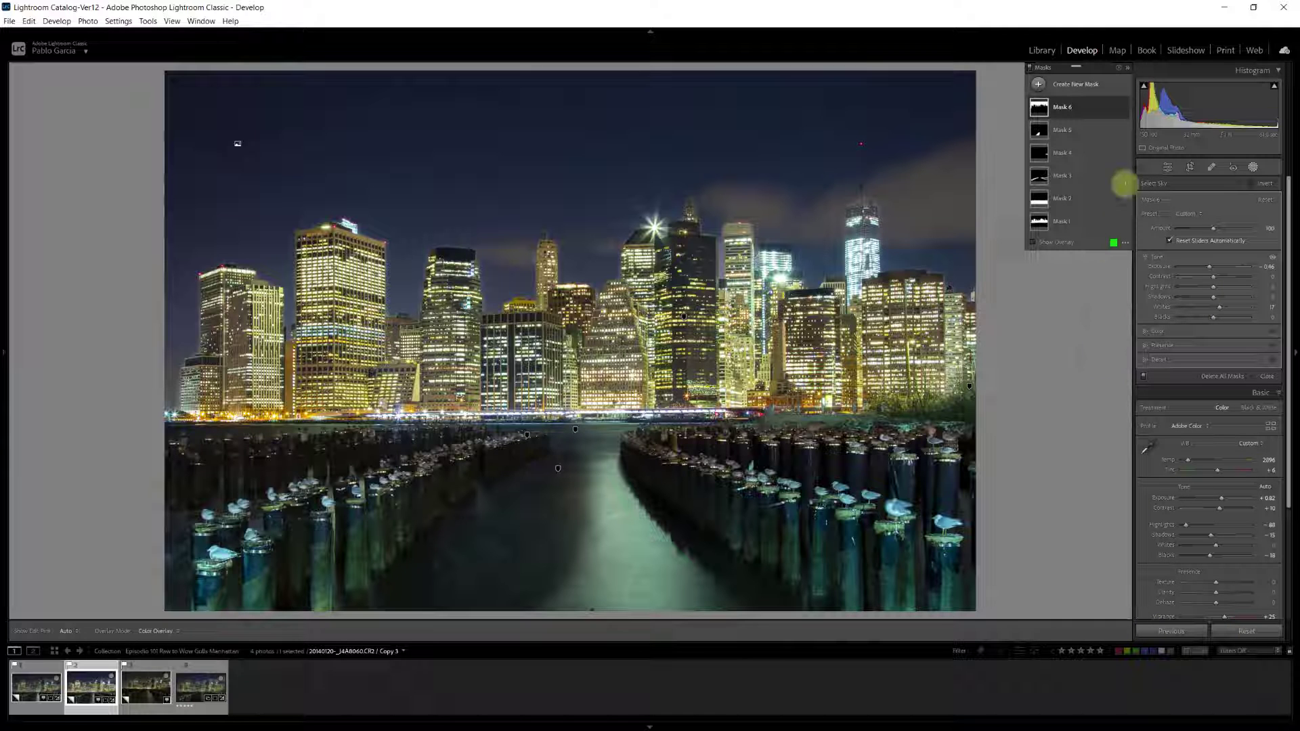
{"action": "left_click", "coordinate": [1124, 106]}
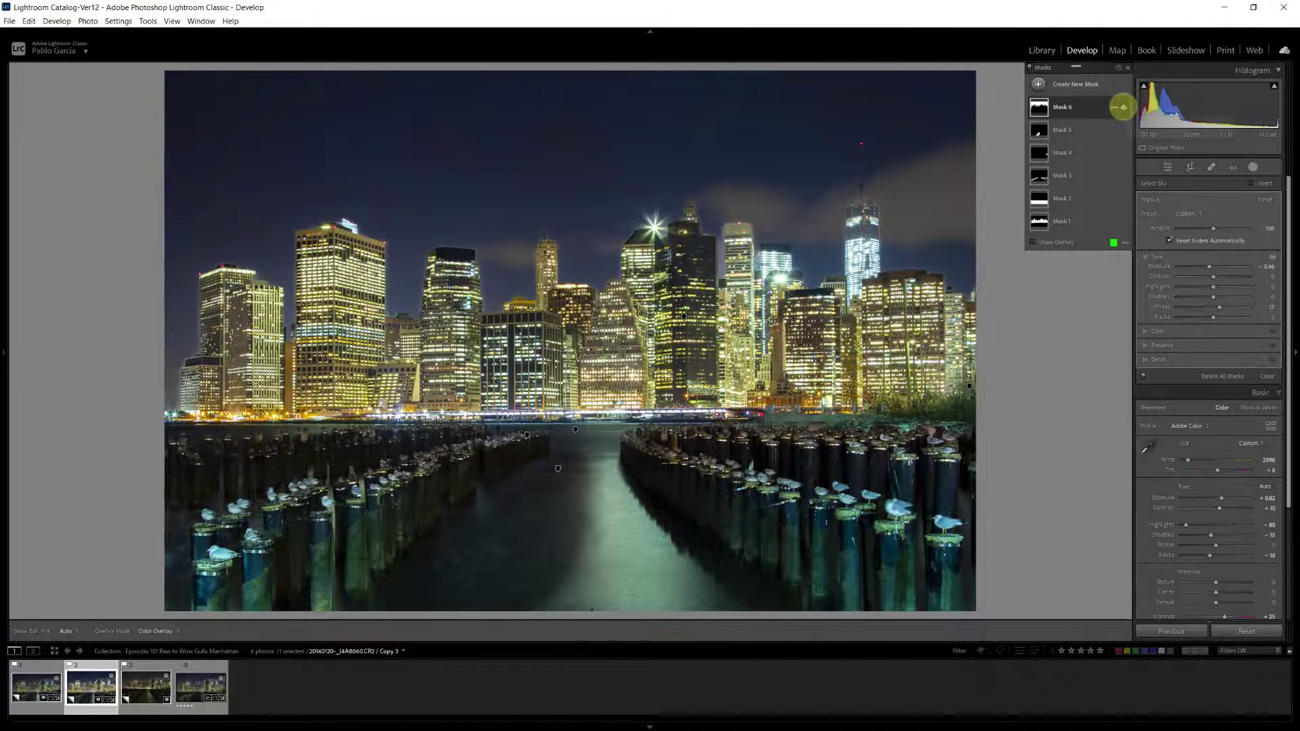
Compare the photo with the sky mask and all masks on and off, then close Masking
{"action": "left_click", "coordinate": [1124, 106]}
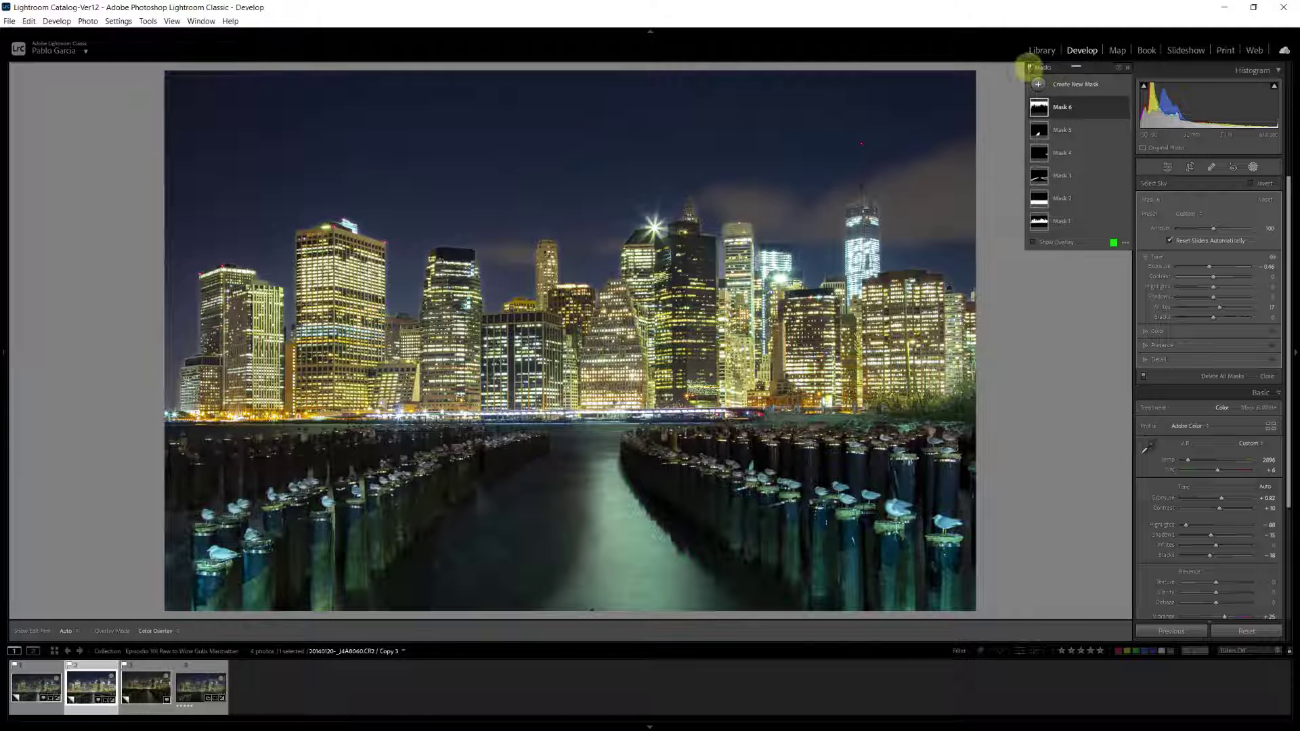
{"action": "left_click", "coordinate": [1029, 68]}
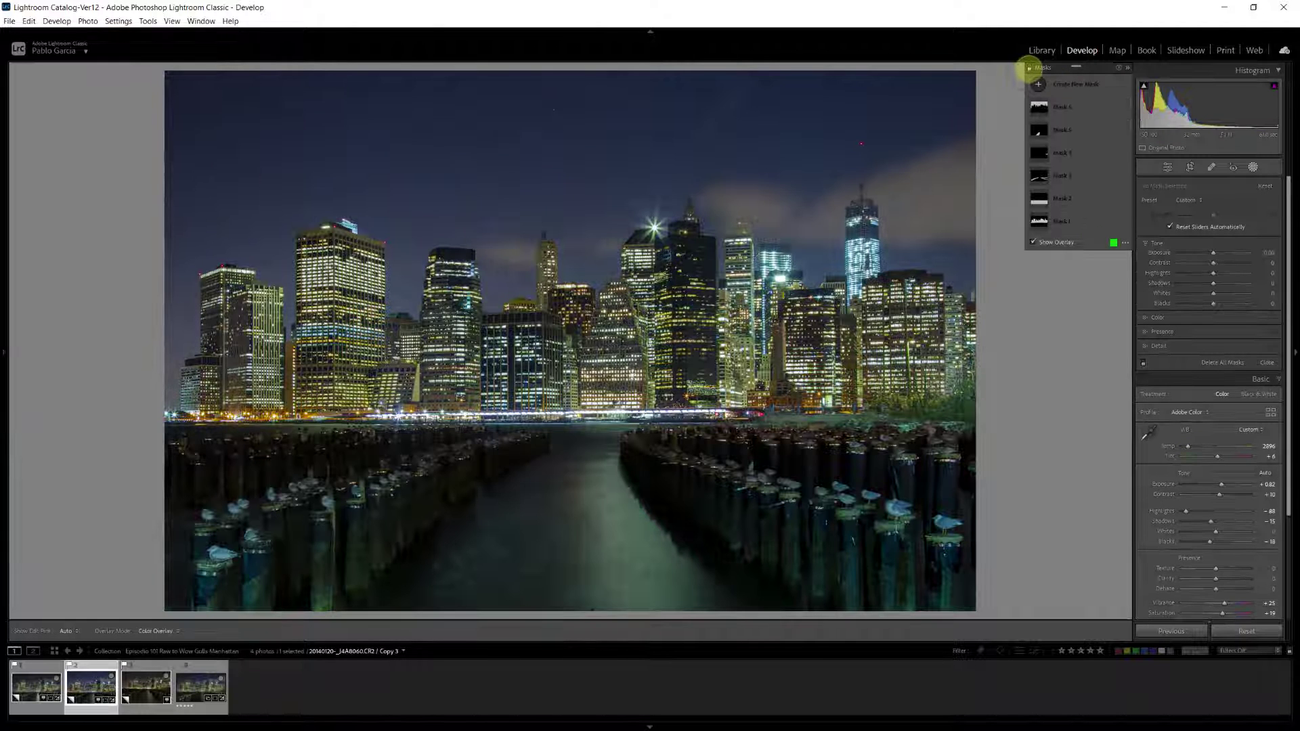
{"action": "left_click", "coordinate": [1028, 67]}
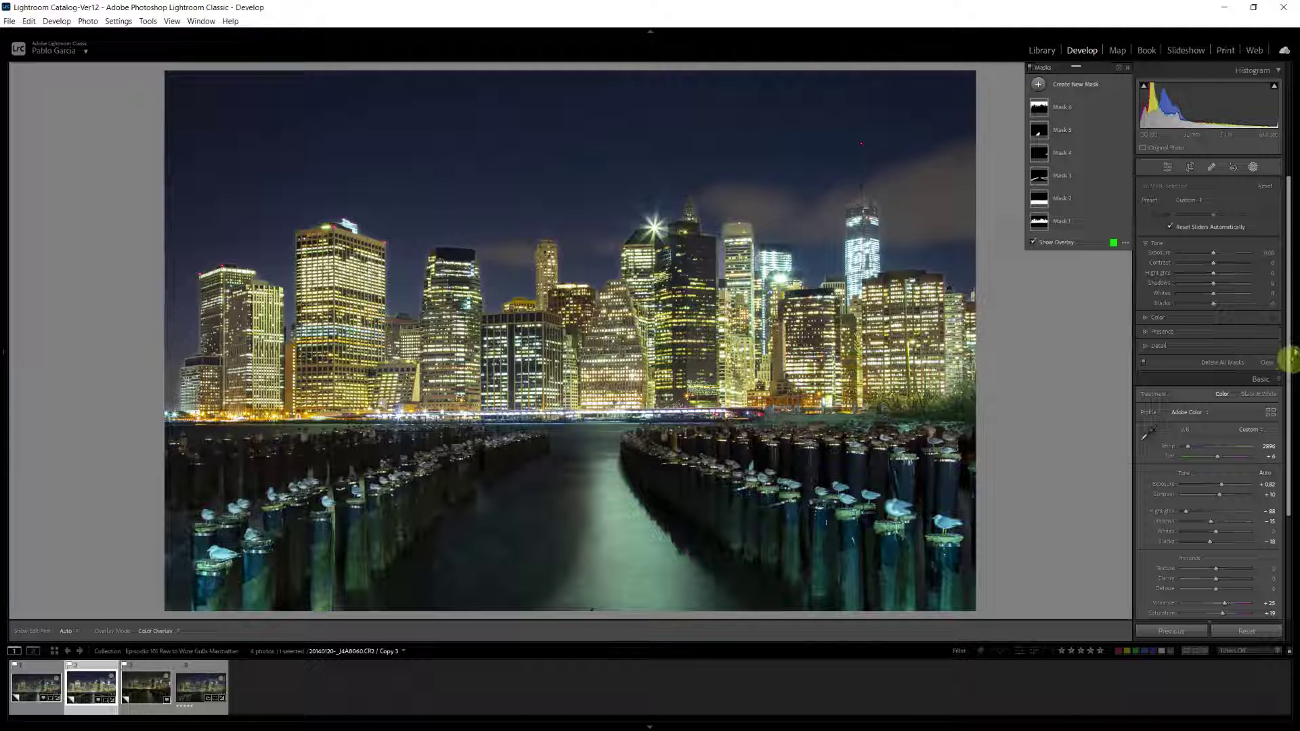
{"action": "left_click", "coordinate": [1266, 362]}
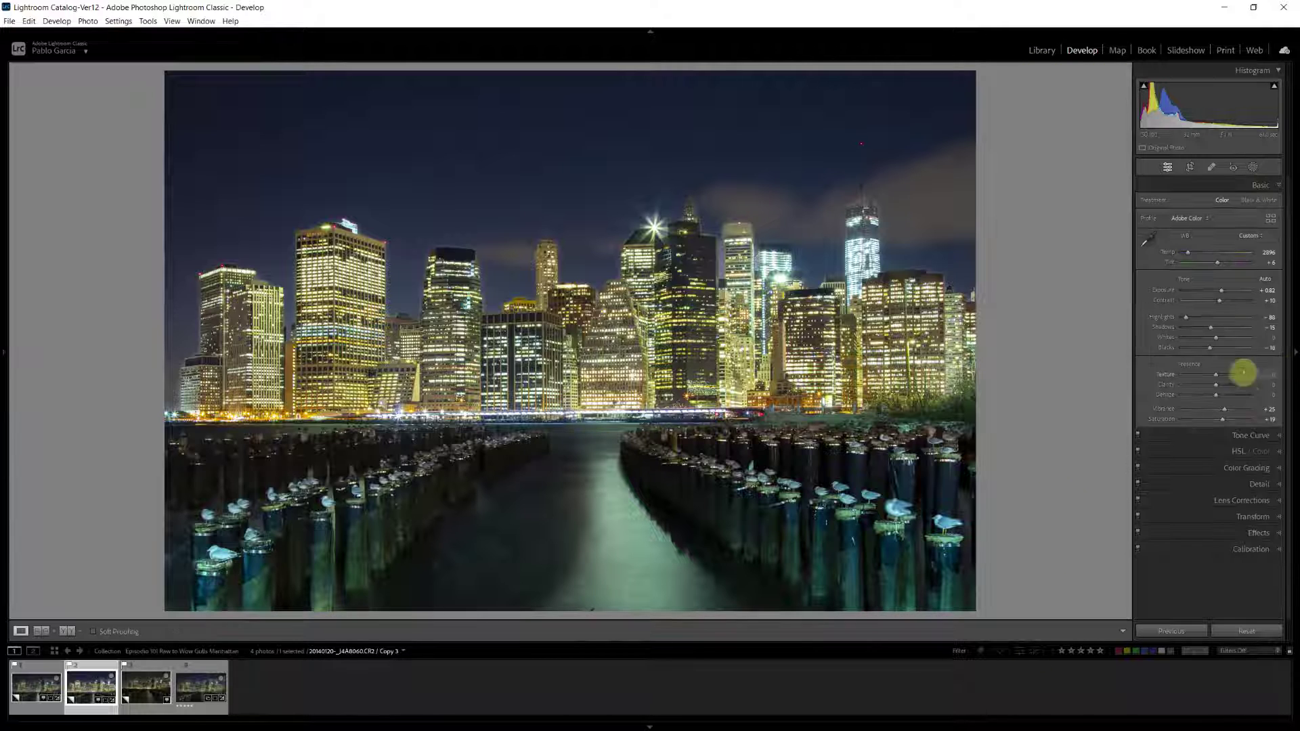
Raise Detail Sharpening Amount from 57 to 75, checking the result at 1:1 zoom
{"action": "left_click", "coordinate": [1236, 485]}
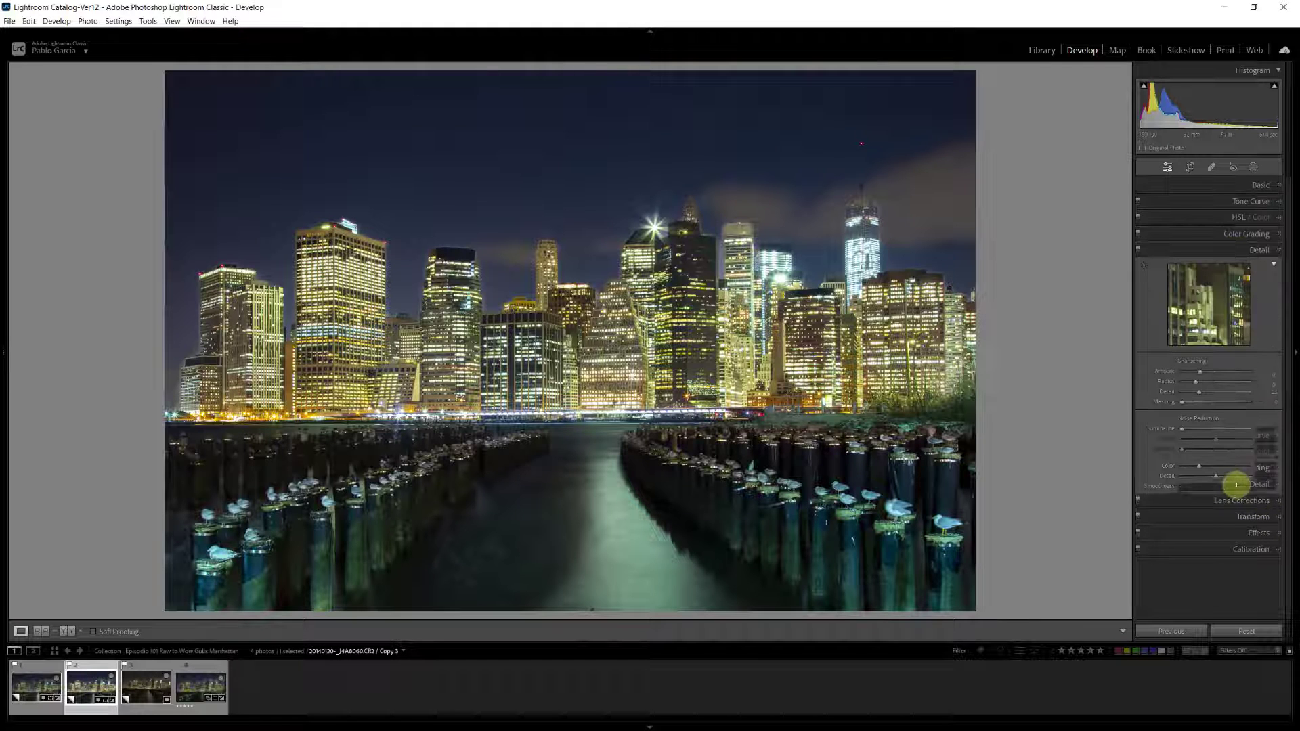
{"action": "left_click_drag", "start_coordinate": [1199, 372], "coordinate": [1212, 372]}
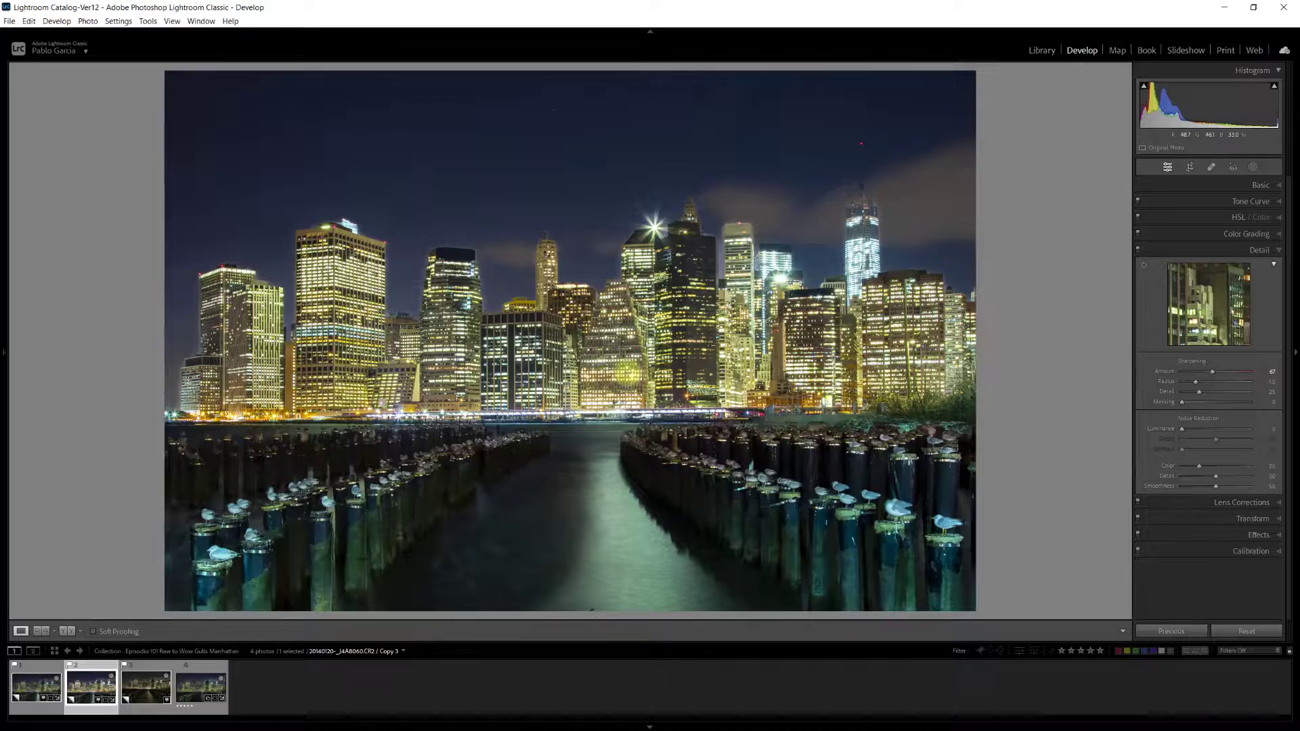
{"action": "left_click", "coordinate": [595, 352]}
{"action": "key", "text": "z"}
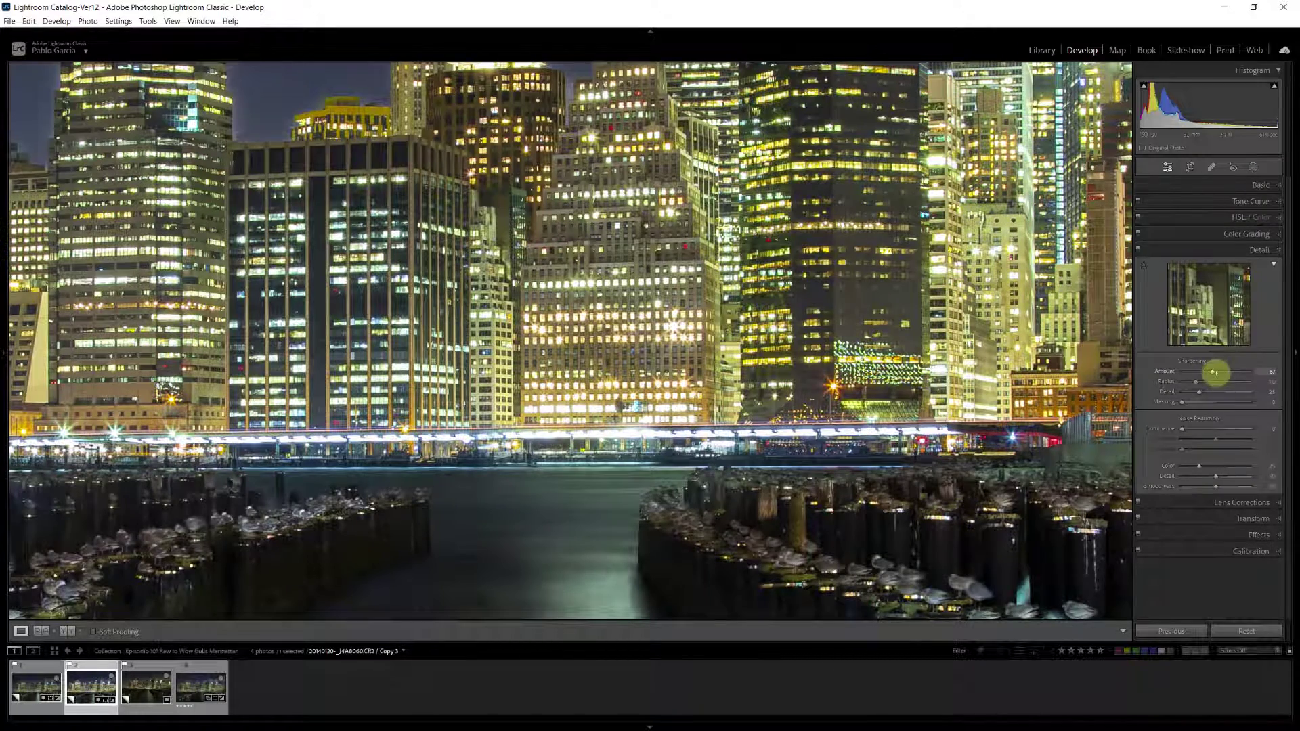
{"action": "key", "text": "z"}
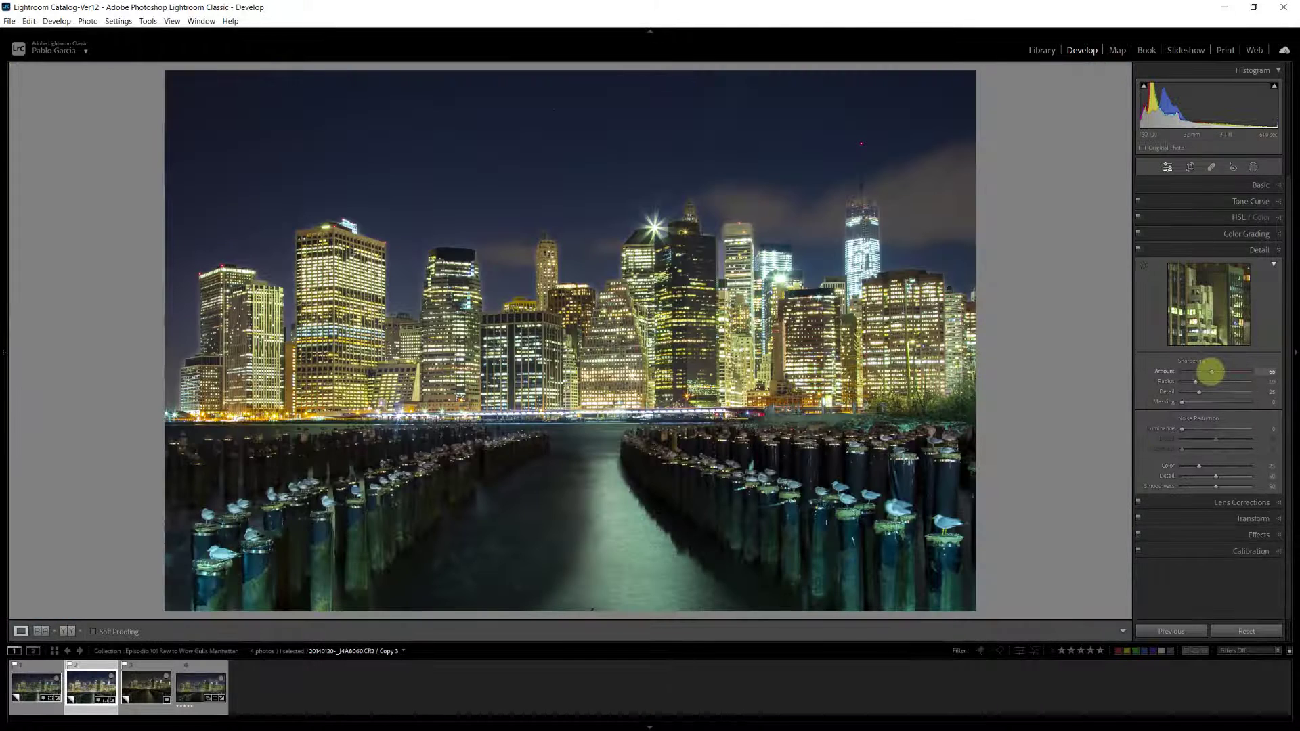
{"action": "left_click_drag", "start_coordinate": [1212, 371], "coordinate": [1217, 371]}
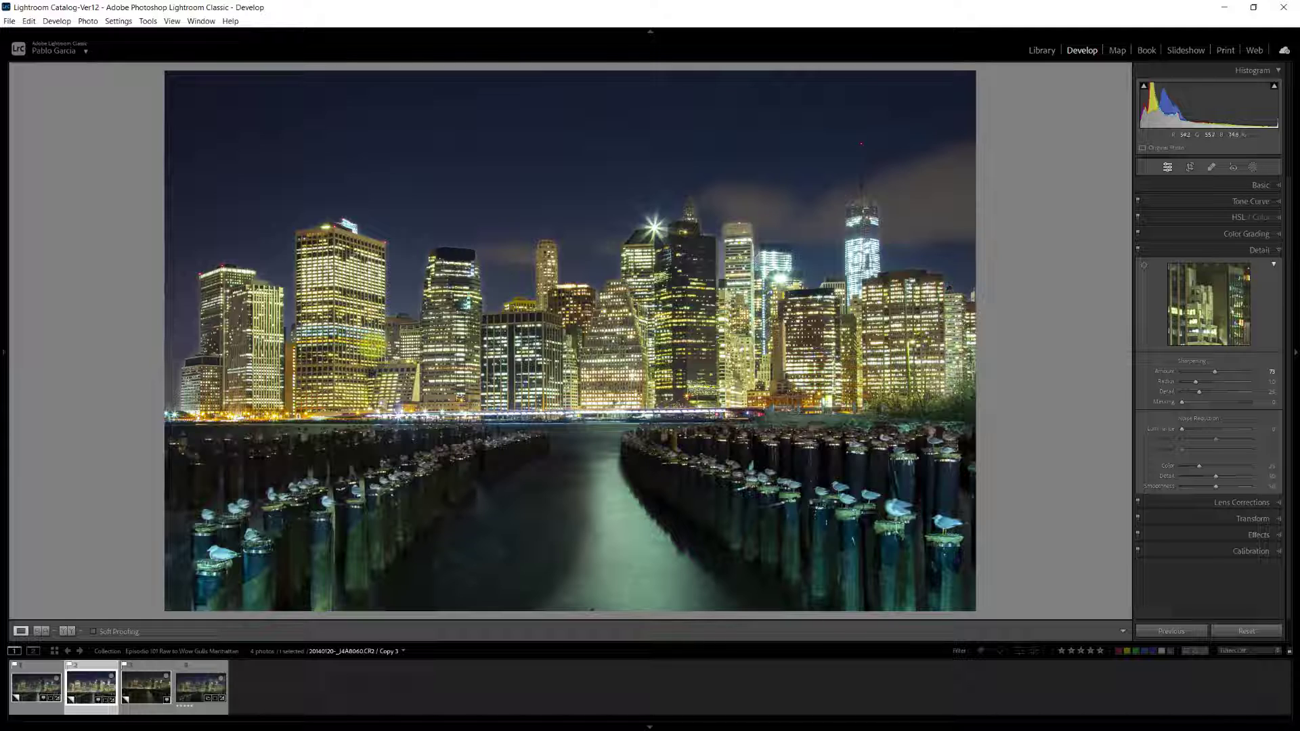
Raise the Color Grading midtones luminance, then toggle Color Grading off and on to compare
{"action": "left_click", "coordinate": [1251, 188]}
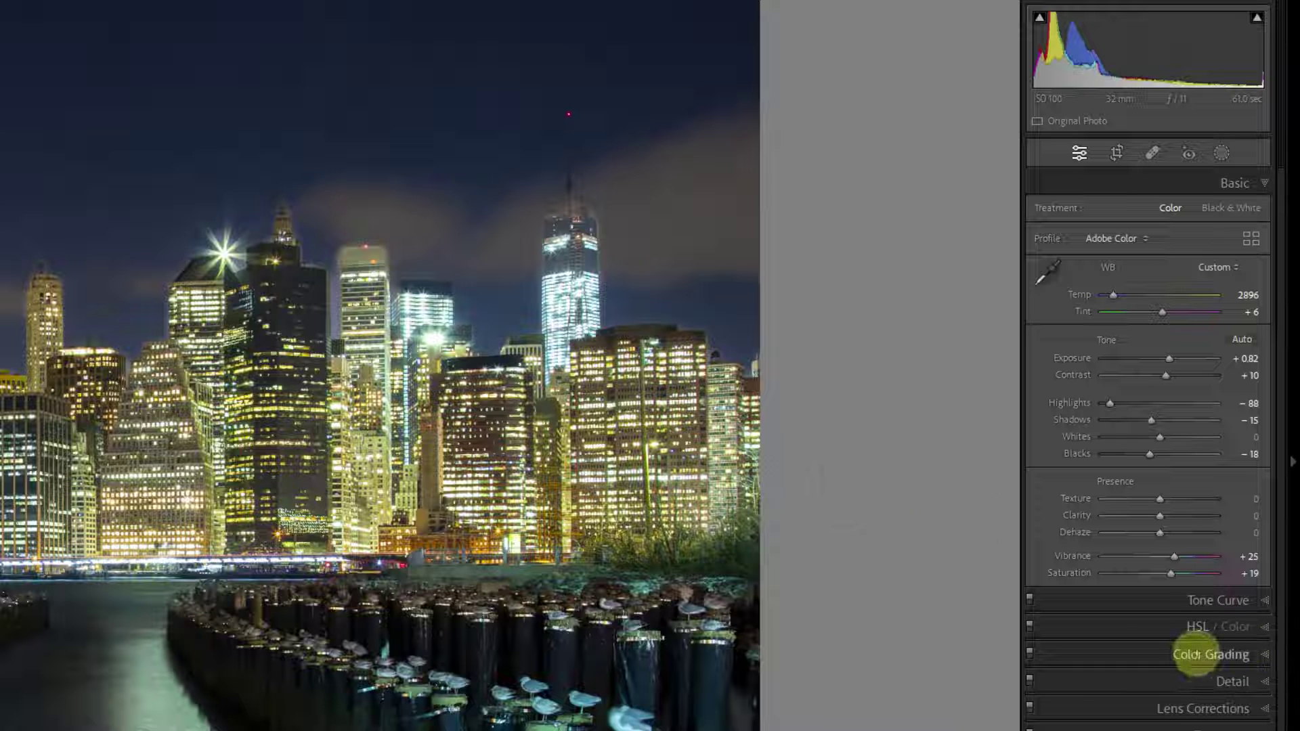
{"action": "left_click", "coordinate": [1196, 654]}
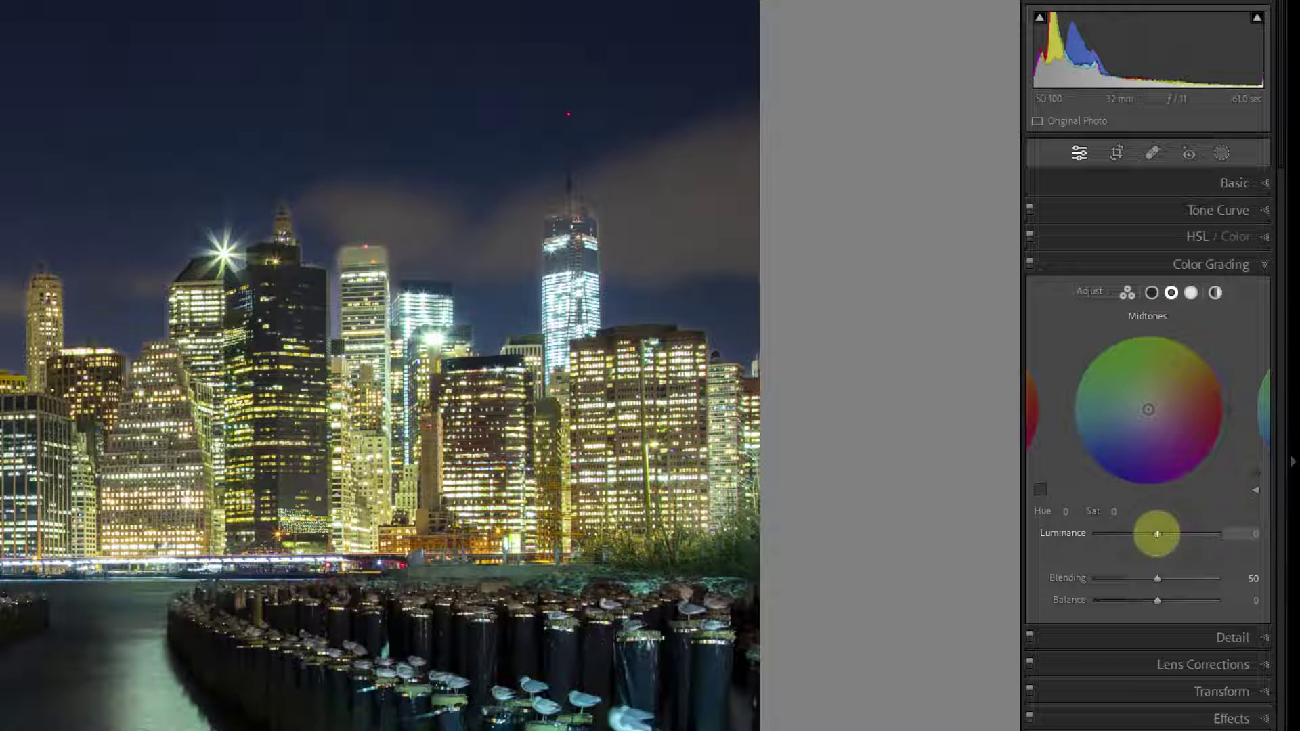
{"action": "mouse_move", "coordinate": [1157, 534]}
{"action": "left_mouse_down"}
{"action": "mouse_move", "coordinate": [1207, 534]}
{"action": "mouse_move", "coordinate": [1163, 537]}
{"action": "left_mouse_up"}
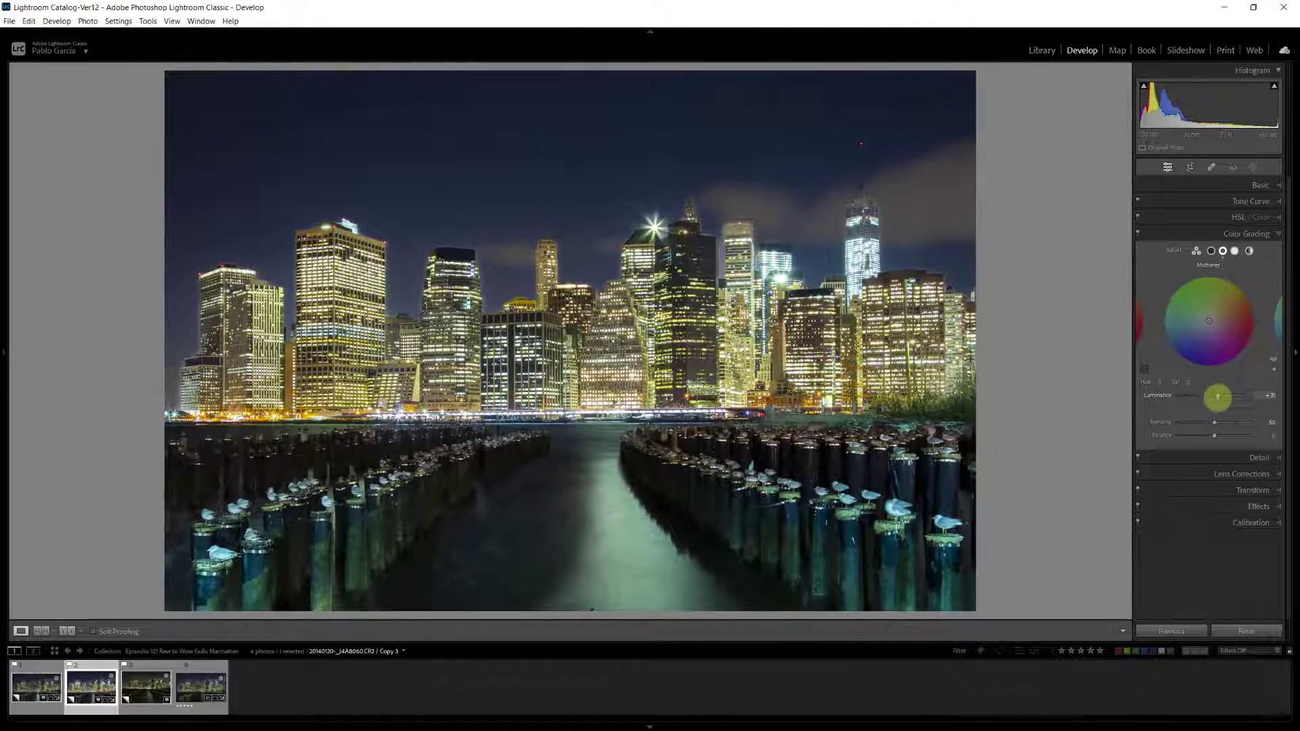
{"action": "left_click_drag", "start_coordinate": [1217, 398], "coordinate": [1224, 398]}
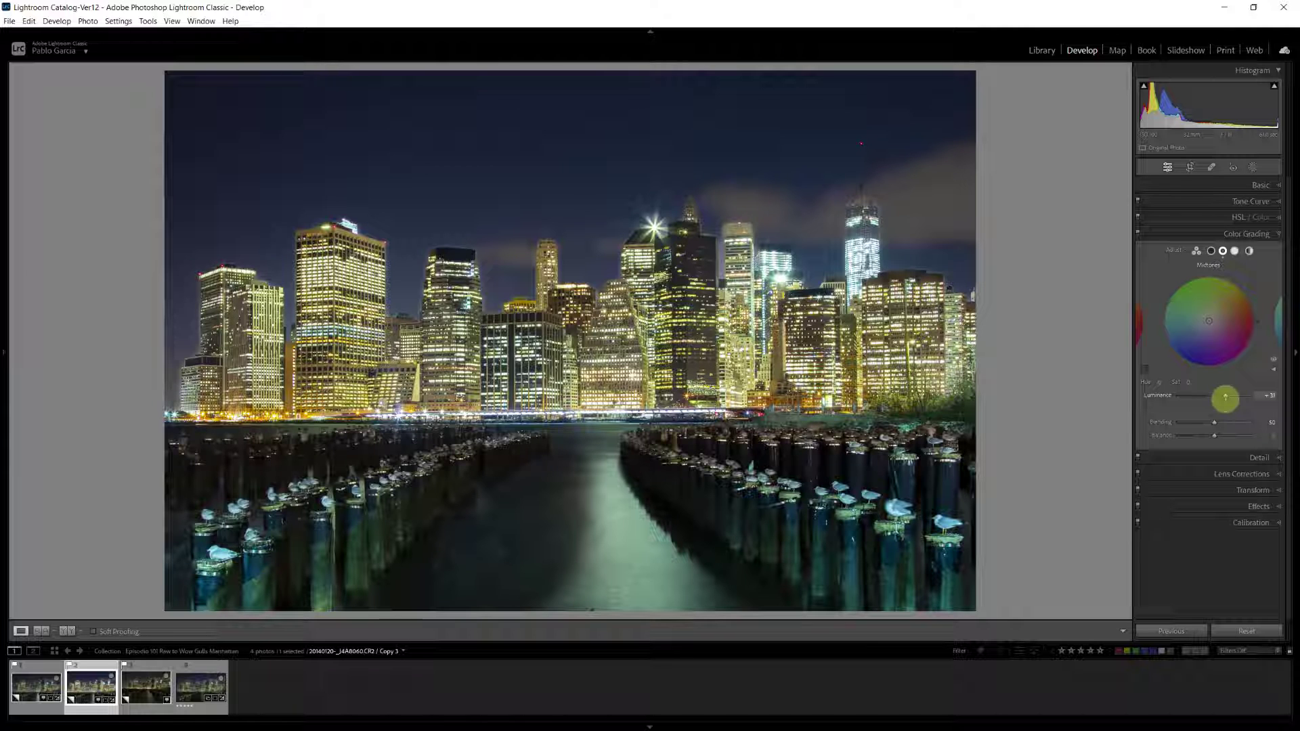
{"action": "left_click", "coordinate": [1137, 236]}
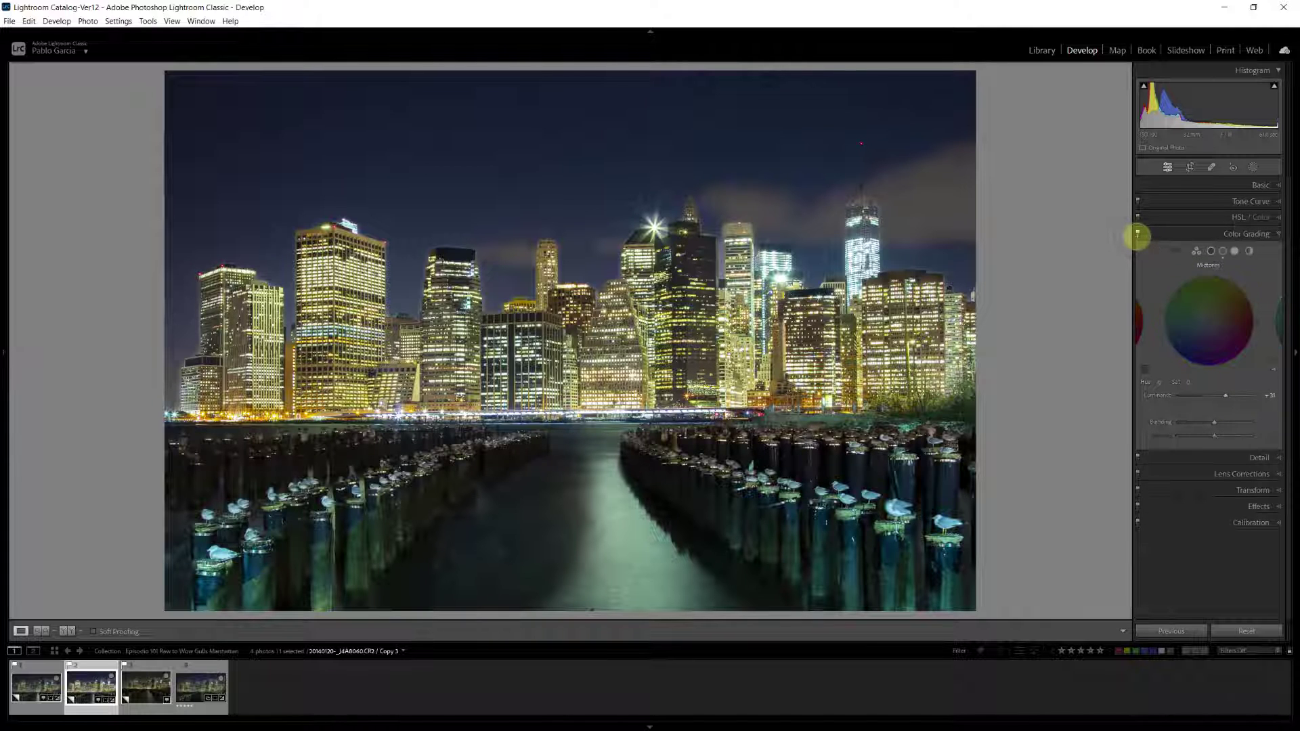
{"action": "left_click", "coordinate": [1137, 235]}
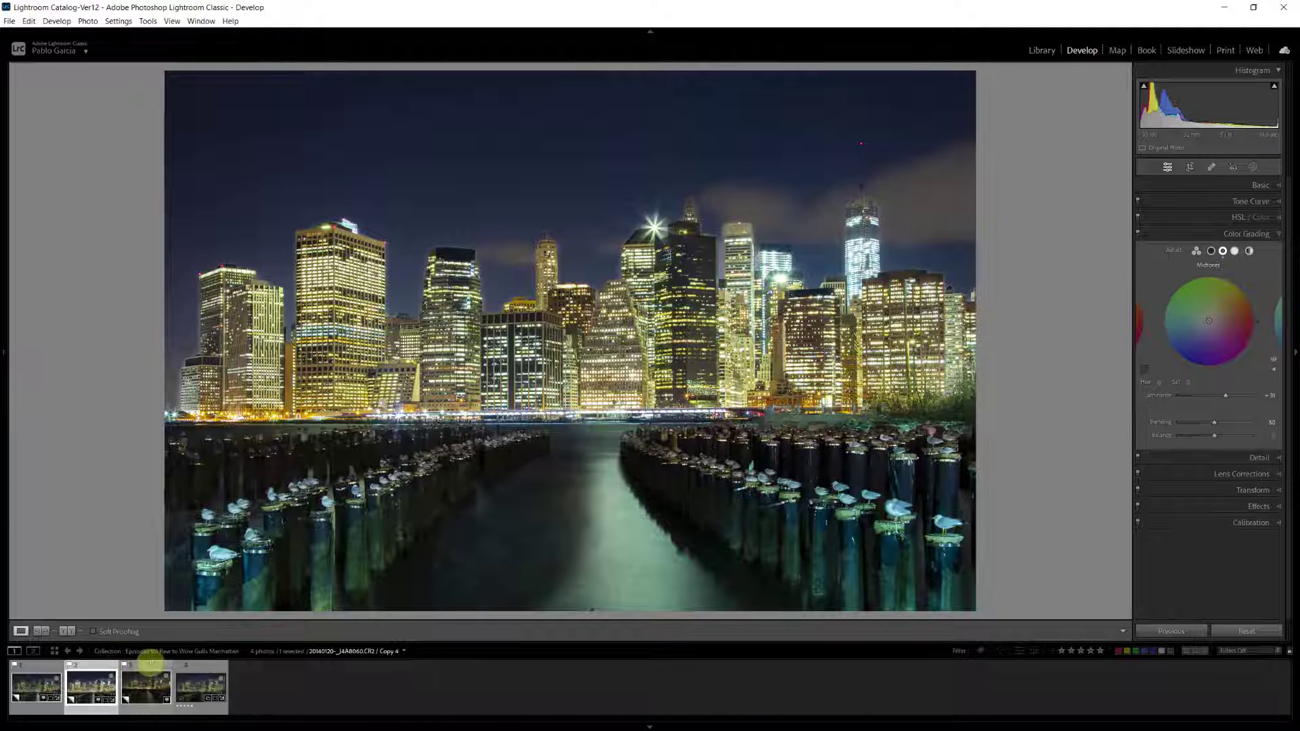
{"action": "left_click", "coordinate": [150, 677]}
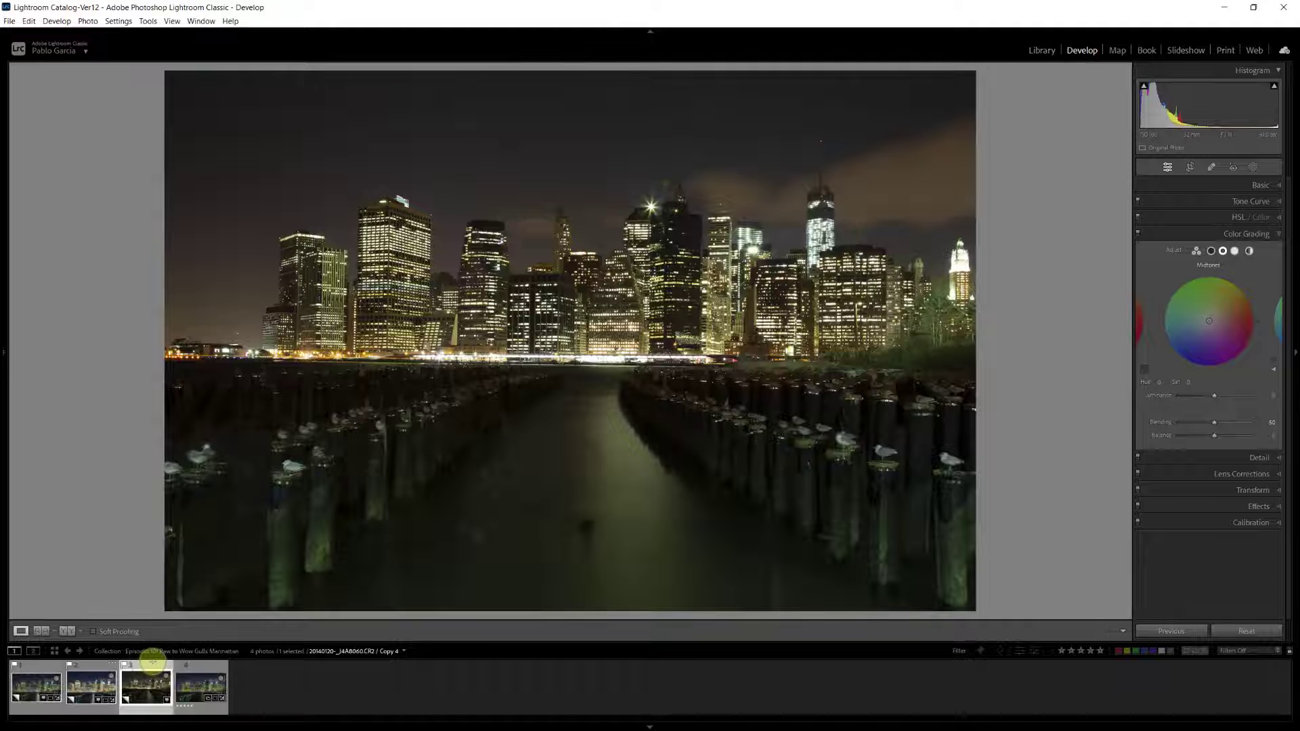
{"action": "left_click", "coordinate": [100, 670]}
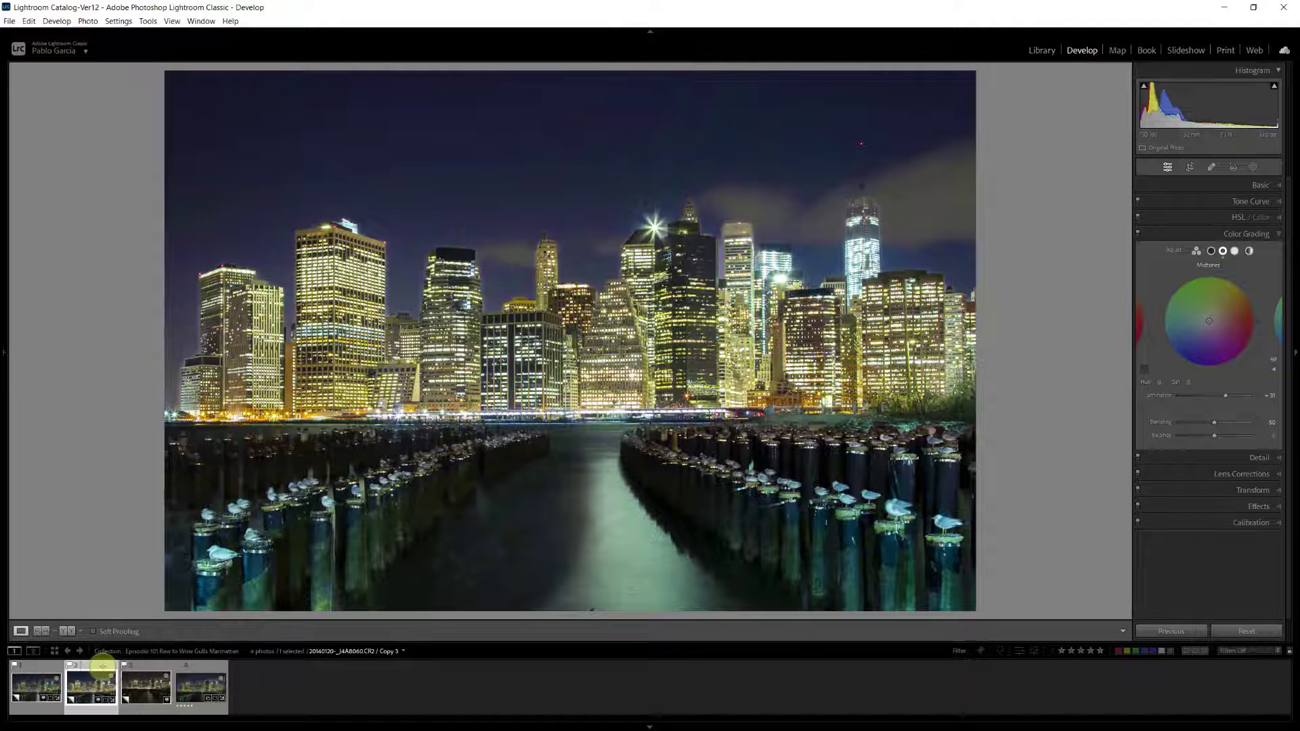